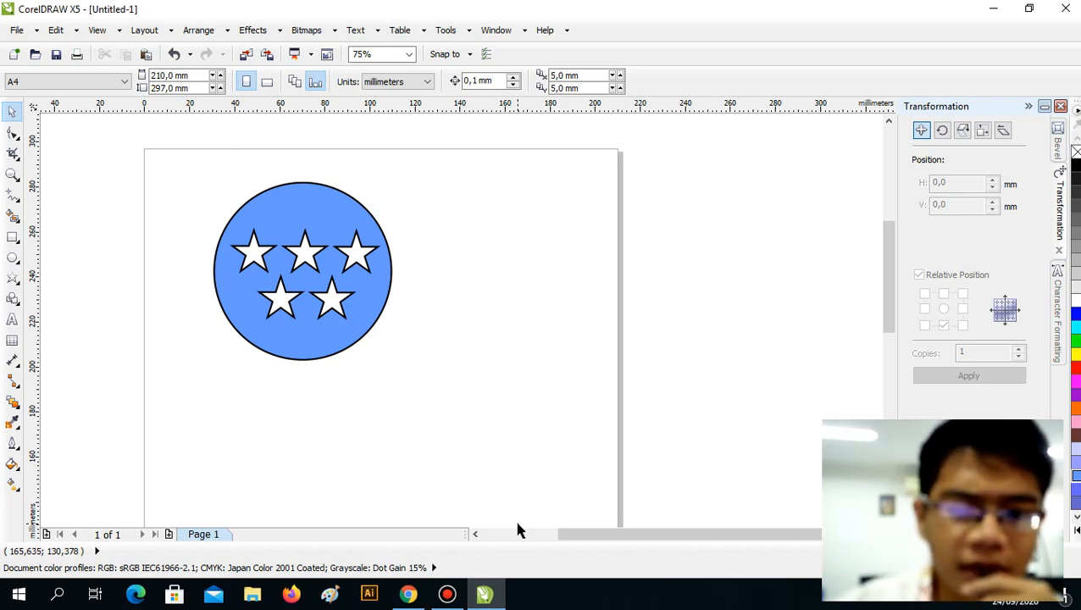
- Move the blue star circle toward the page's upper left, centred at about X 51 mm, Y 247 mm
{"action": "left_click", "coordinate": [475, 534]}
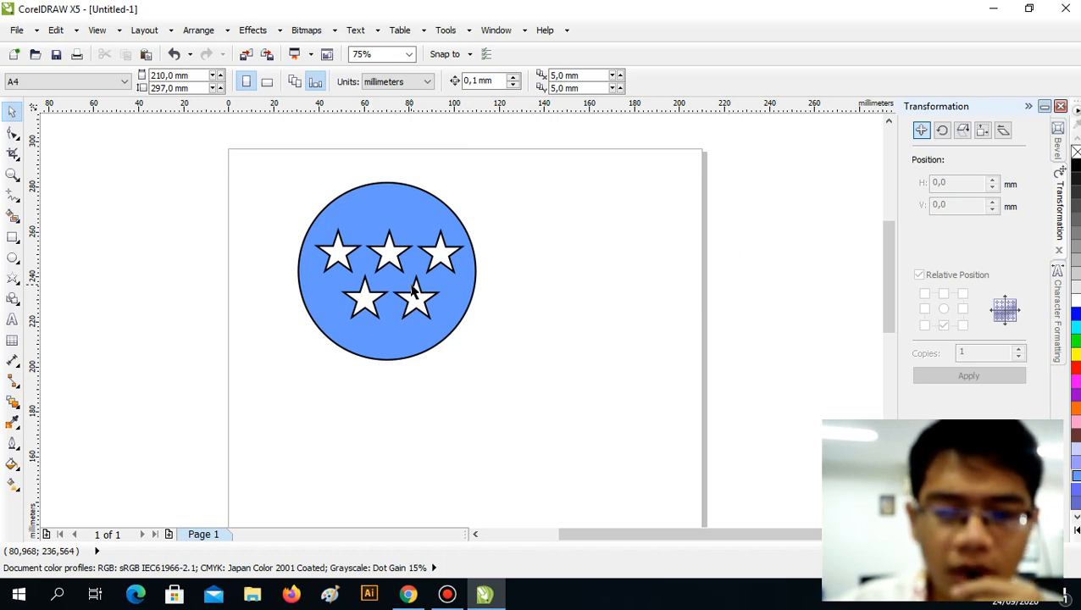
{"action": "left_click", "coordinate": [362, 216]}
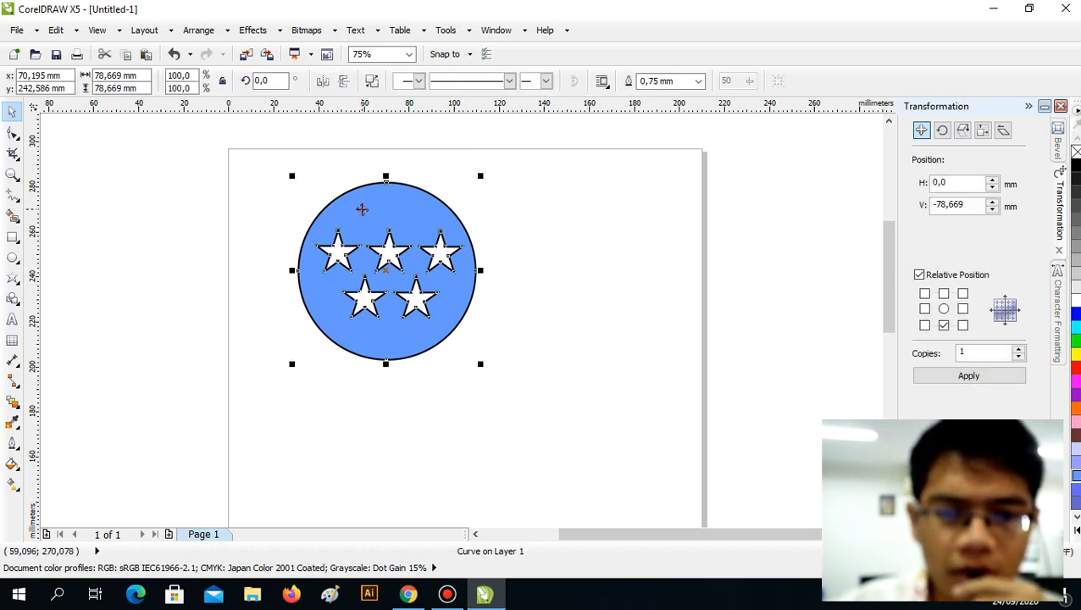
{"action": "left_click_drag", "start_coordinate": [364, 218], "coordinate": [322, 212]}
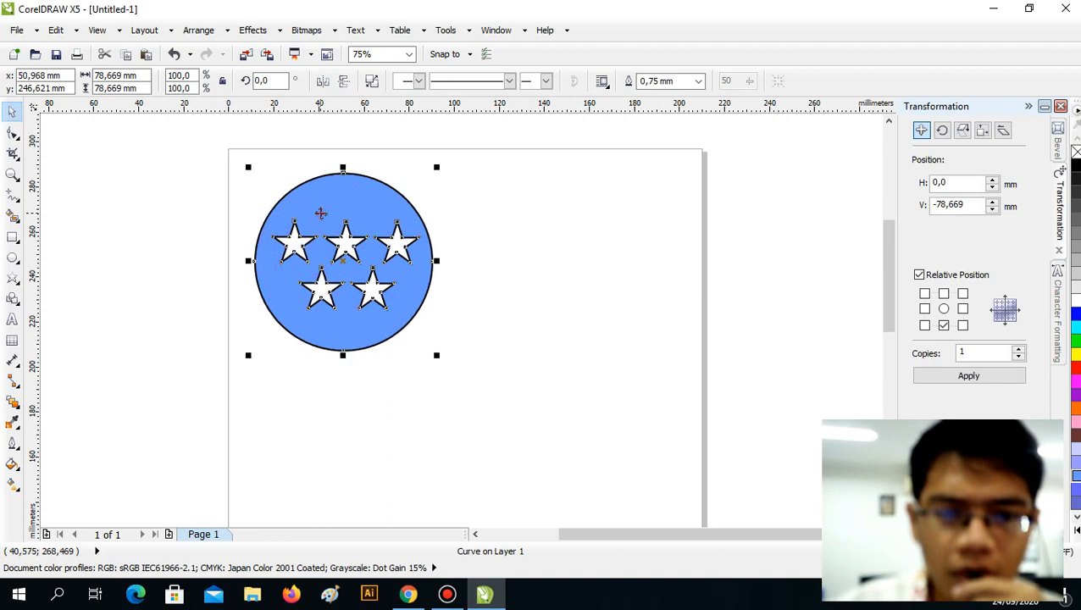
{"action": "left_click", "coordinate": [487, 249]}
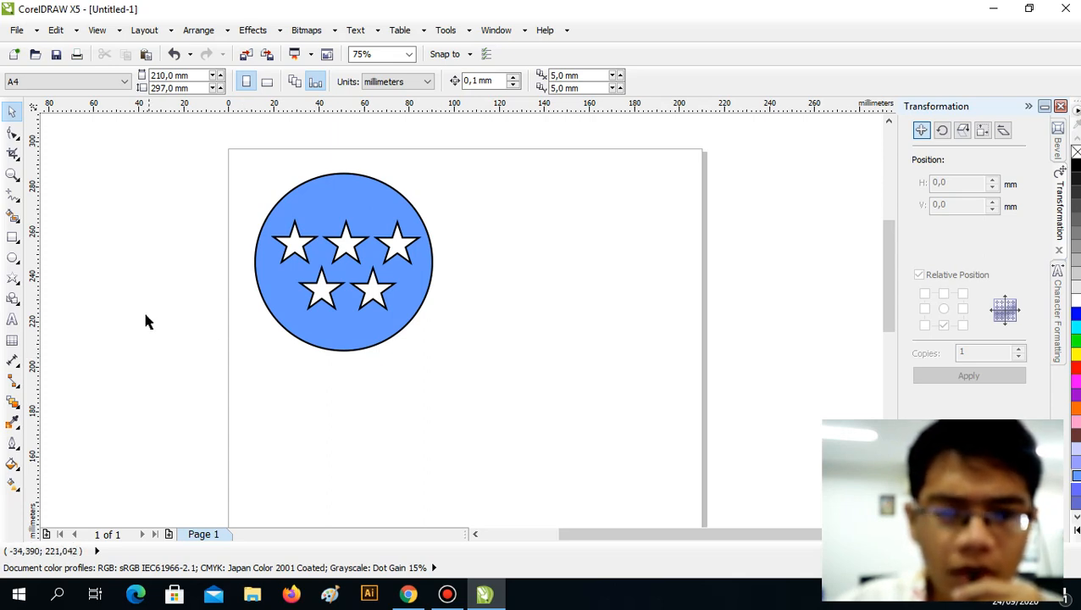
- Draw an unfilled circle about 79 mm in diameter beside the blue circle, matching its size
{"action": "left_click_drag", "start_coordinate": [593, 539], "coordinate": [613, 535]}
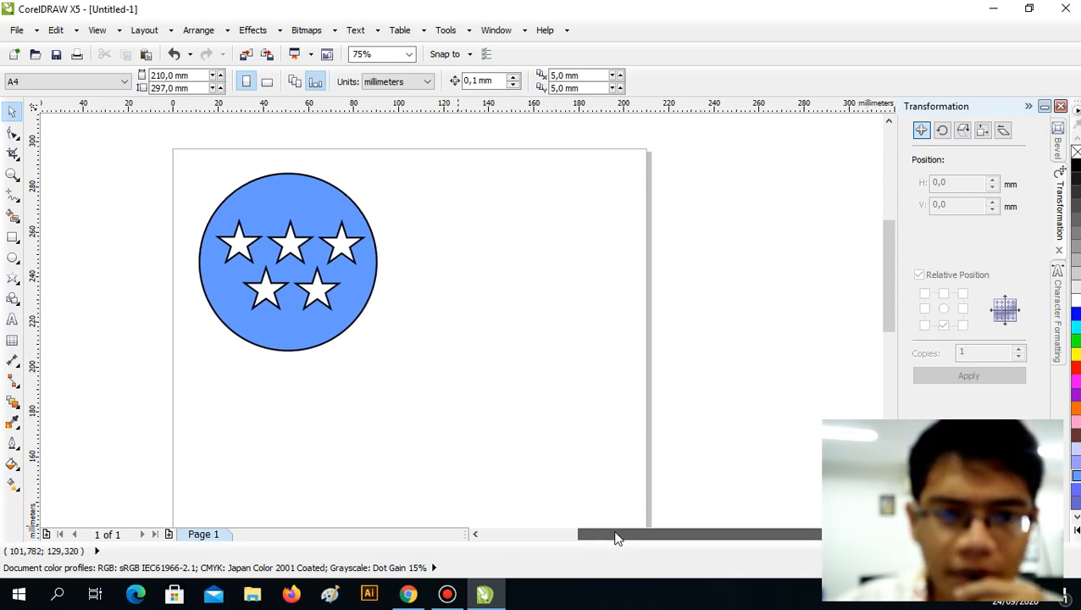
{"action": "left_click", "coordinate": [12, 258]}
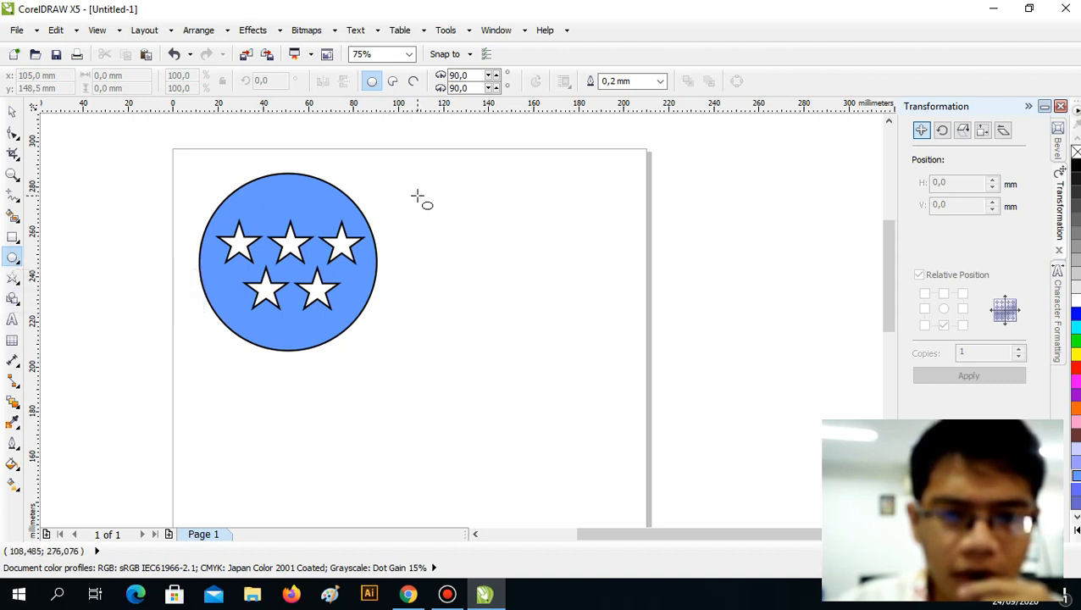
{"action": "left_click_drag", "start_coordinate": [418, 198], "coordinate": [523, 320]}
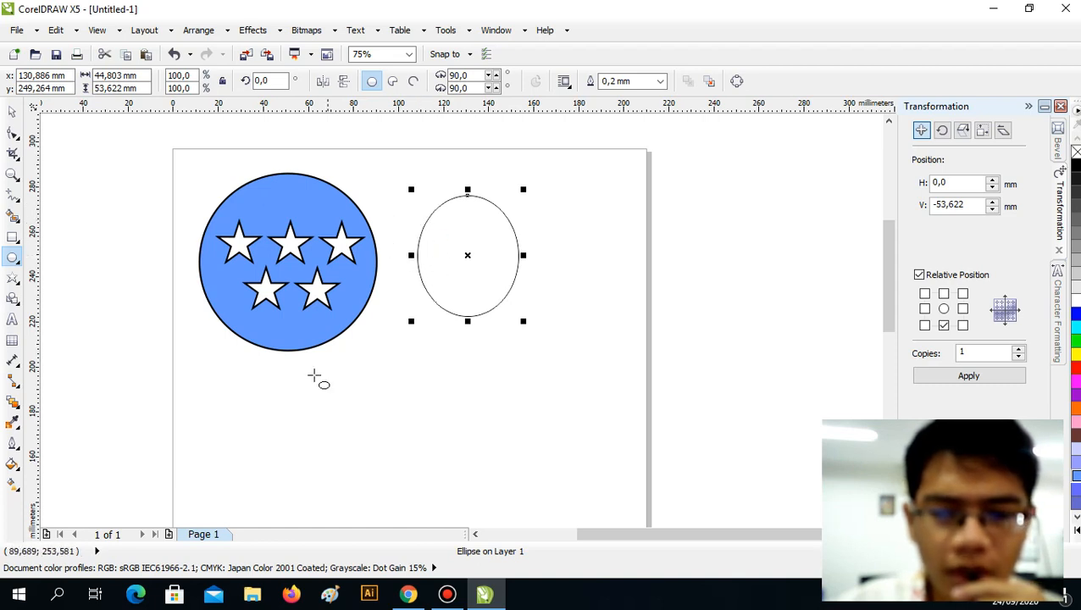
{"action": "left_click", "coordinate": [173, 54]}
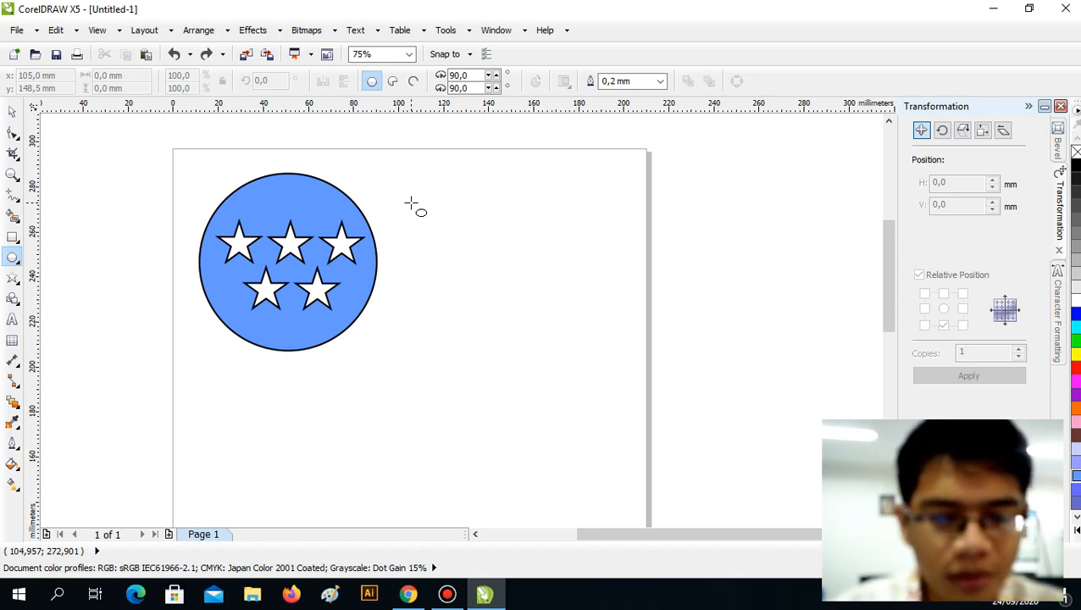
{"action": "mouse_move", "coordinate": [432, 182]}
{"action": "left_mouse_down"}
{"action": "mouse_move", "coordinate": [552, 345]}
{"action": "mouse_move", "coordinate": [583, 370]}
{"action": "mouse_move", "coordinate": [579, 361]}
{"action": "left_mouse_up"}
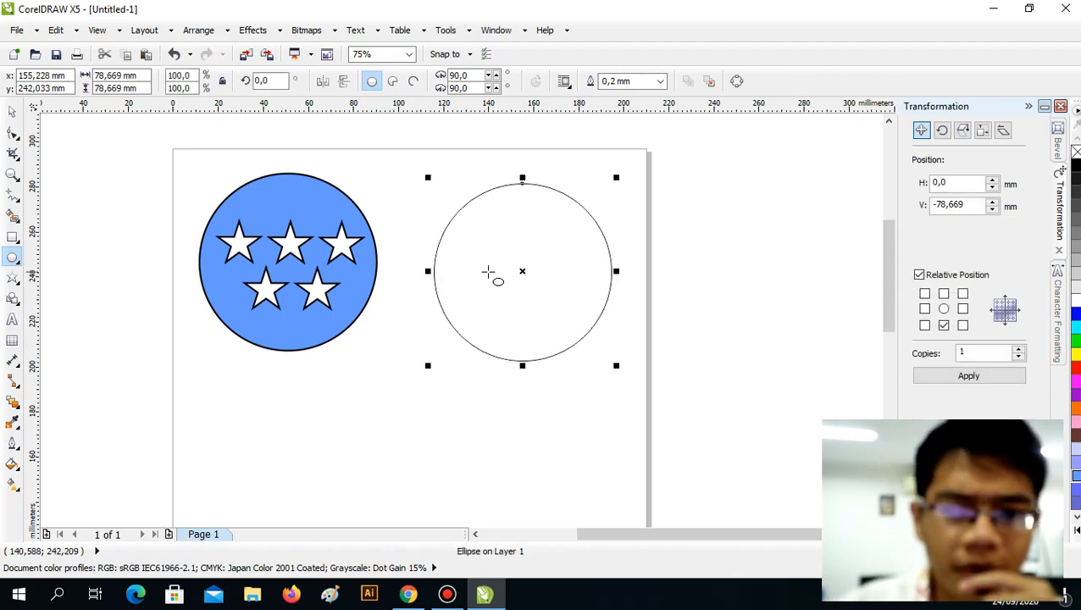
- Move the unfilled circle slightly up and toward the blue one, centred at about X 145 mm, Y 245 mm
{"action": "left_click", "coordinate": [12, 111]}
{"action": "left_click", "coordinate": [168, 155]}
{"action": "left_click", "coordinate": [498, 217]}
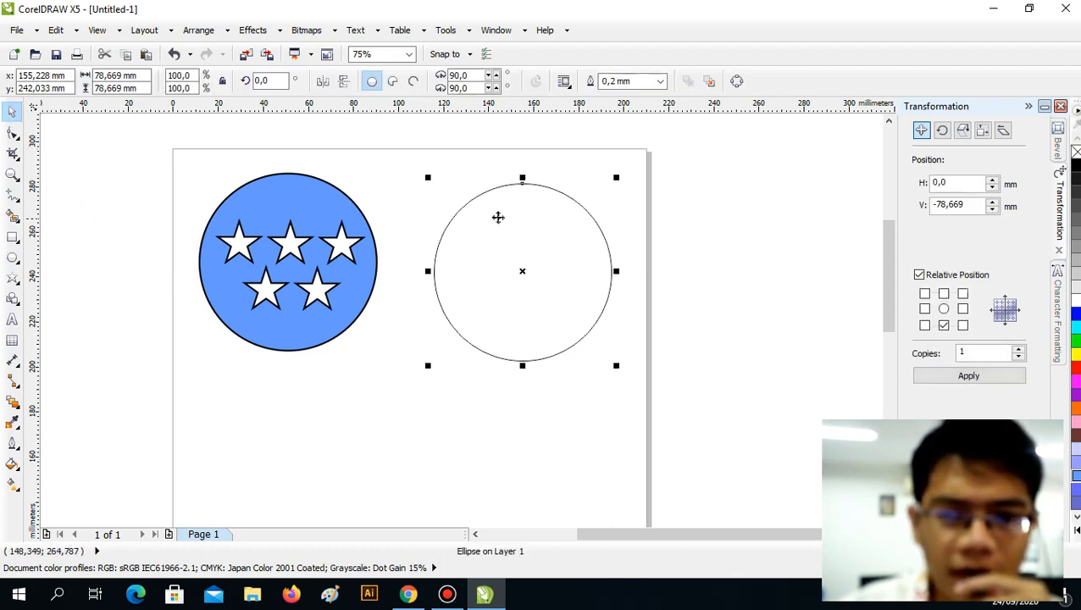
{"action": "left_click_drag", "start_coordinate": [497, 217], "coordinate": [463, 201]}
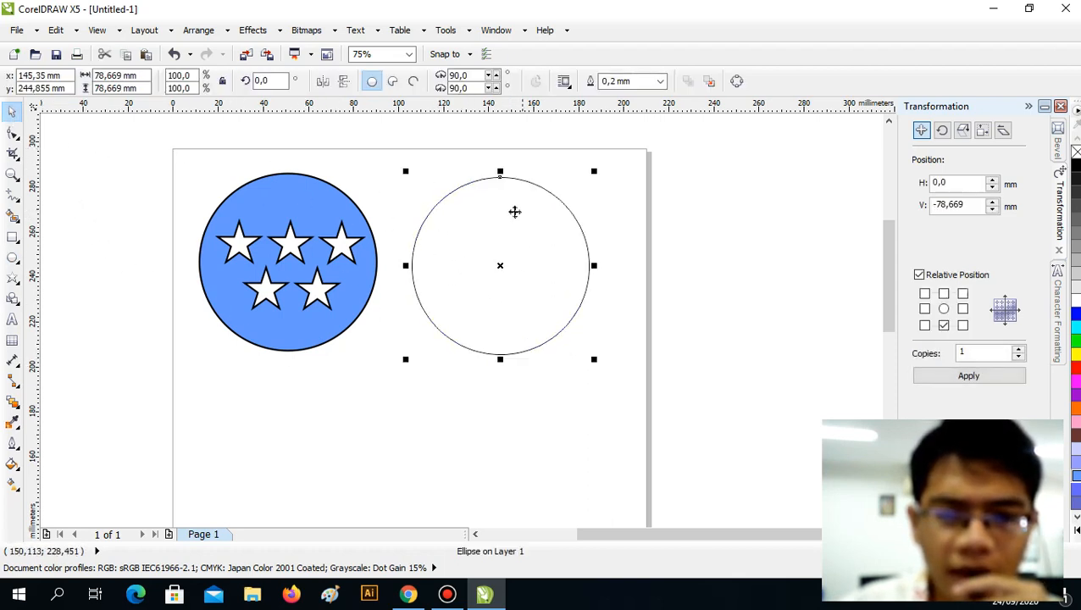
{"action": "left_click", "coordinate": [562, 198]}
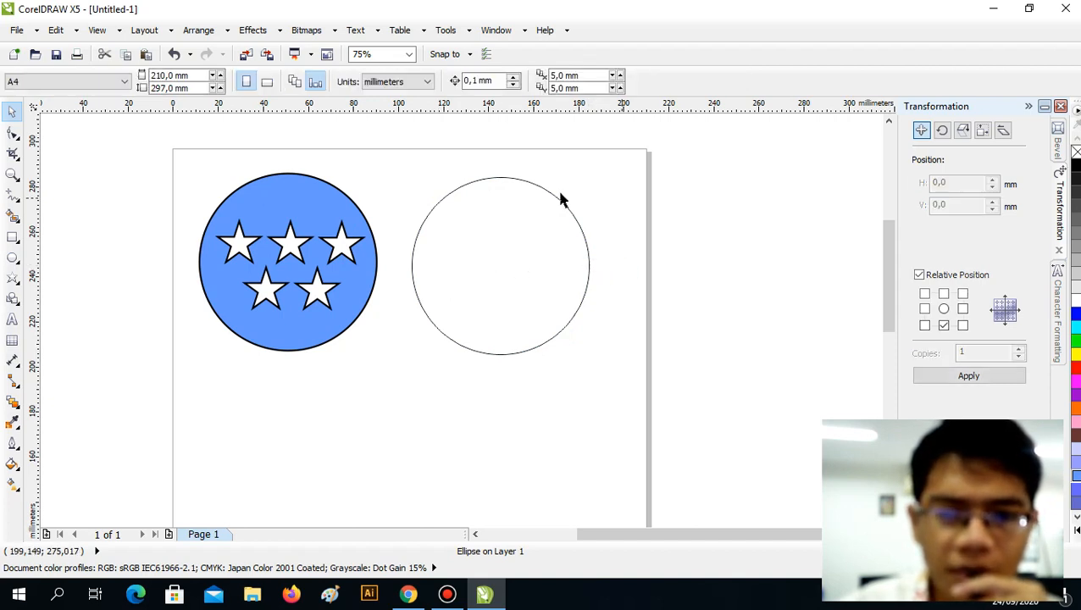
- Move the unfilled circle slightly down and farther away from the blue circle, leaving it deselected
{"action": "left_click", "coordinate": [497, 220]}
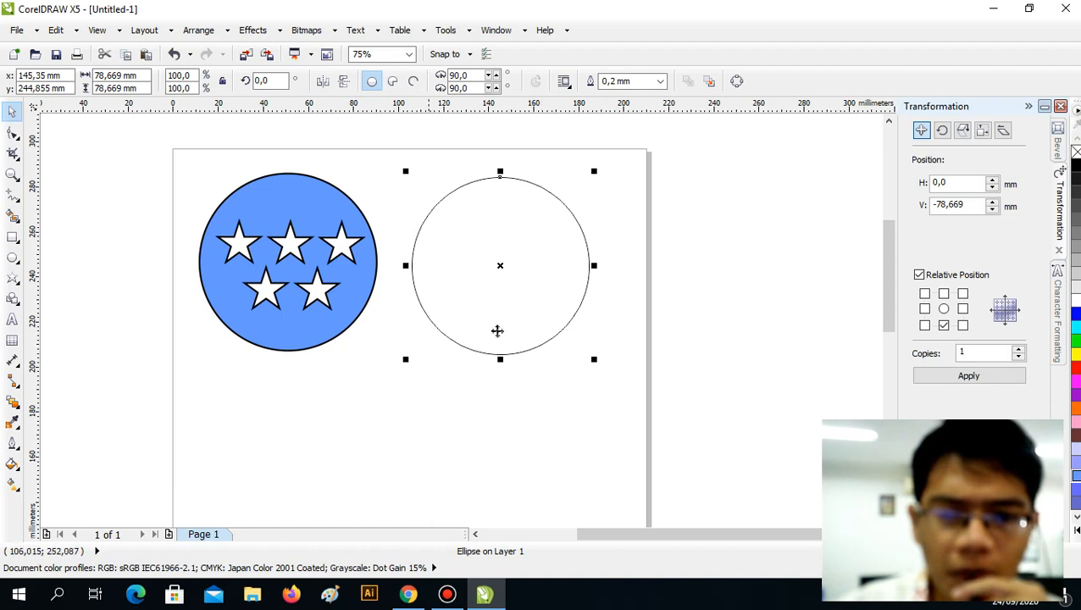
{"action": "left_click", "coordinate": [680, 224]}
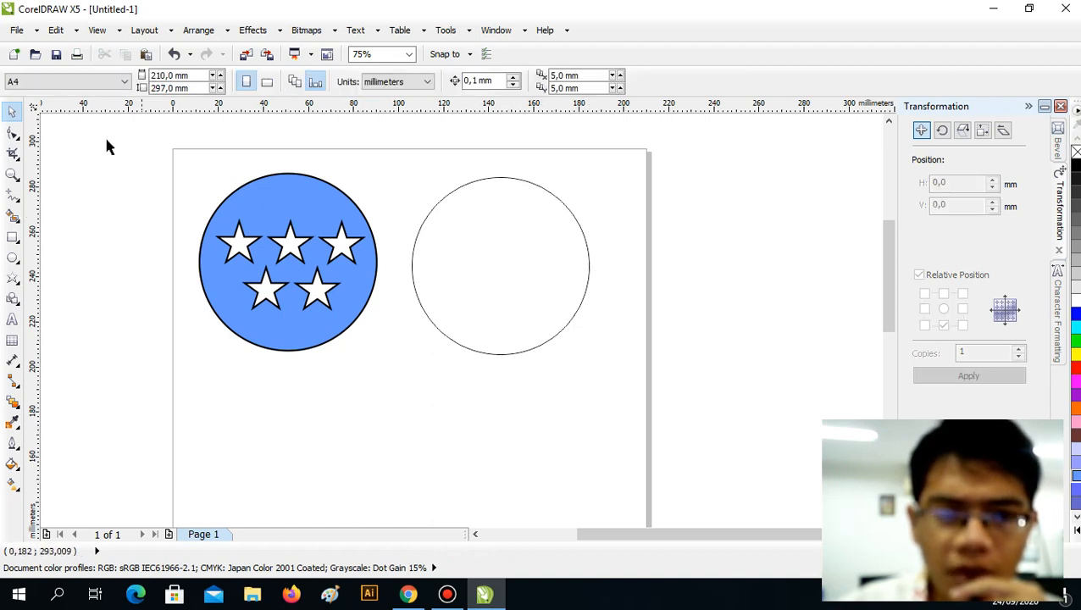
{"action": "left_click", "coordinate": [414, 289]}
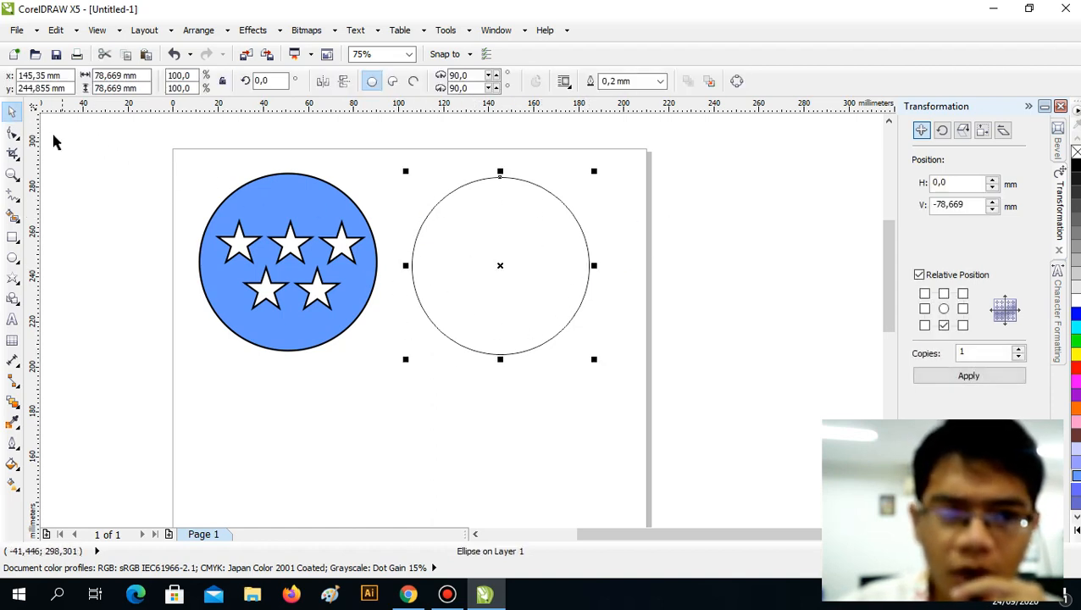
{"action": "left_click", "coordinate": [239, 142]}
{"action": "left_click", "coordinate": [466, 244]}
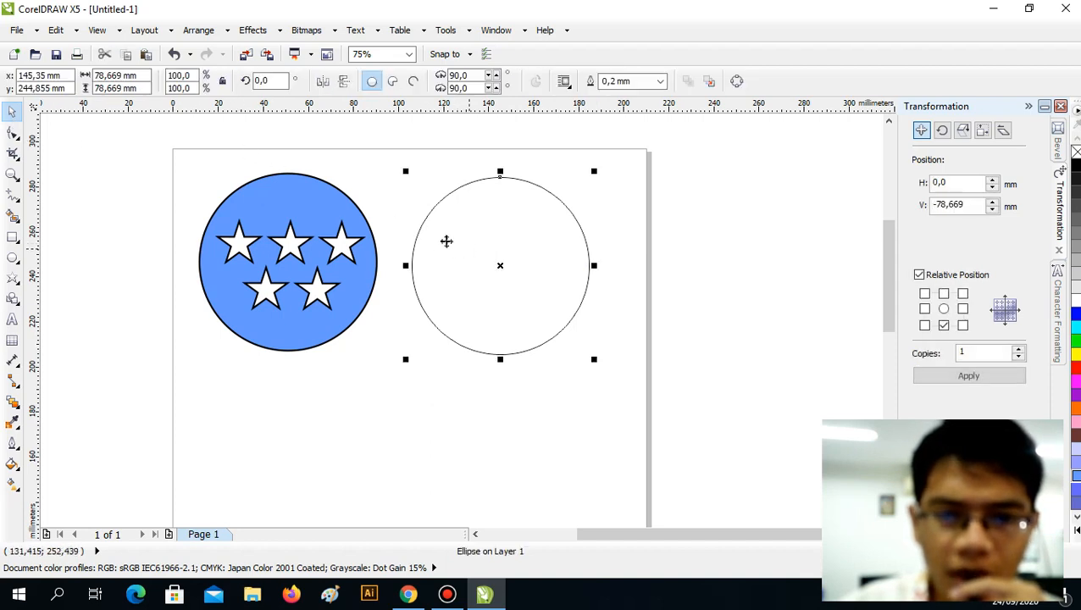
{"action": "left_click", "coordinate": [241, 165]}
{"action": "left_click", "coordinate": [419, 243]}
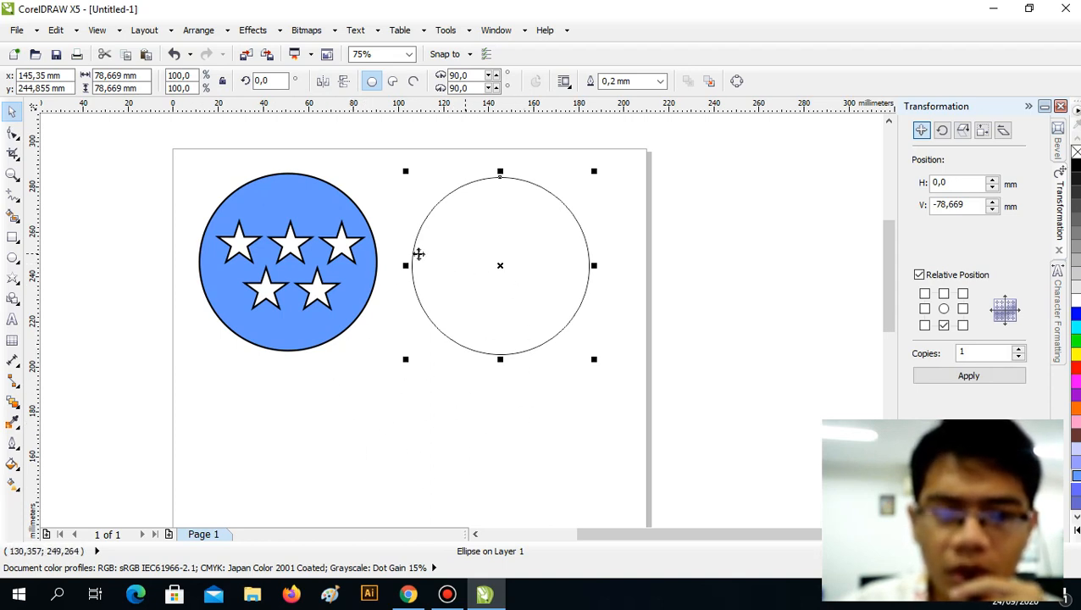
{"action": "scroll", "coordinate": [299, 250], "scroll_direction": "down", "scroll_amount": 1}
{"action": "scroll", "coordinate": [304, 246], "scroll_direction": "up", "scroll_amount": 1}
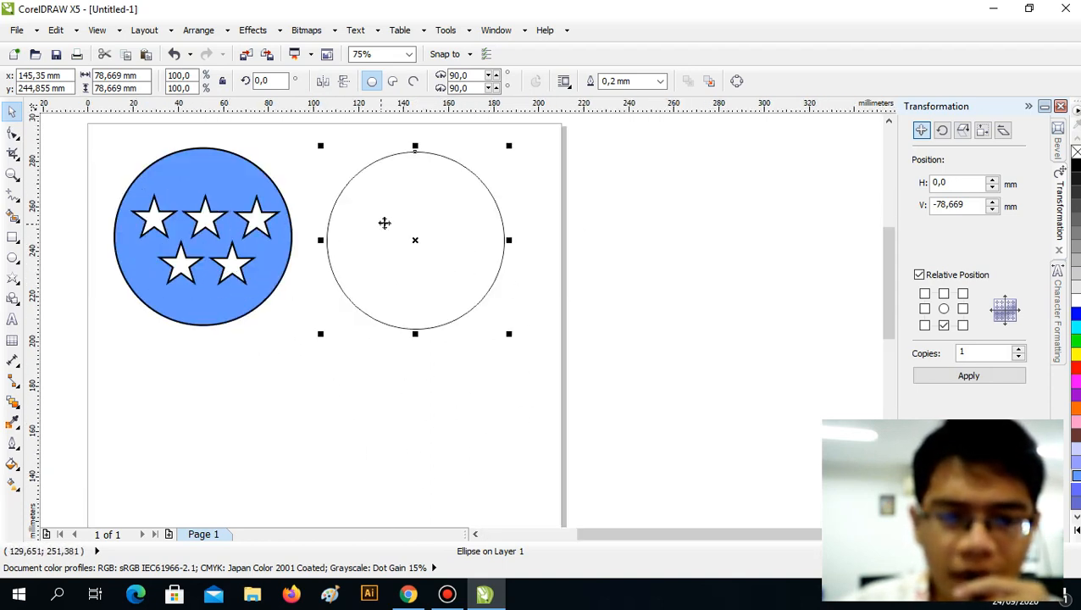
{"action": "left_click_drag", "start_coordinate": [384, 222], "coordinate": [414, 243]}
{"action": "left_click", "coordinate": [615, 205]}
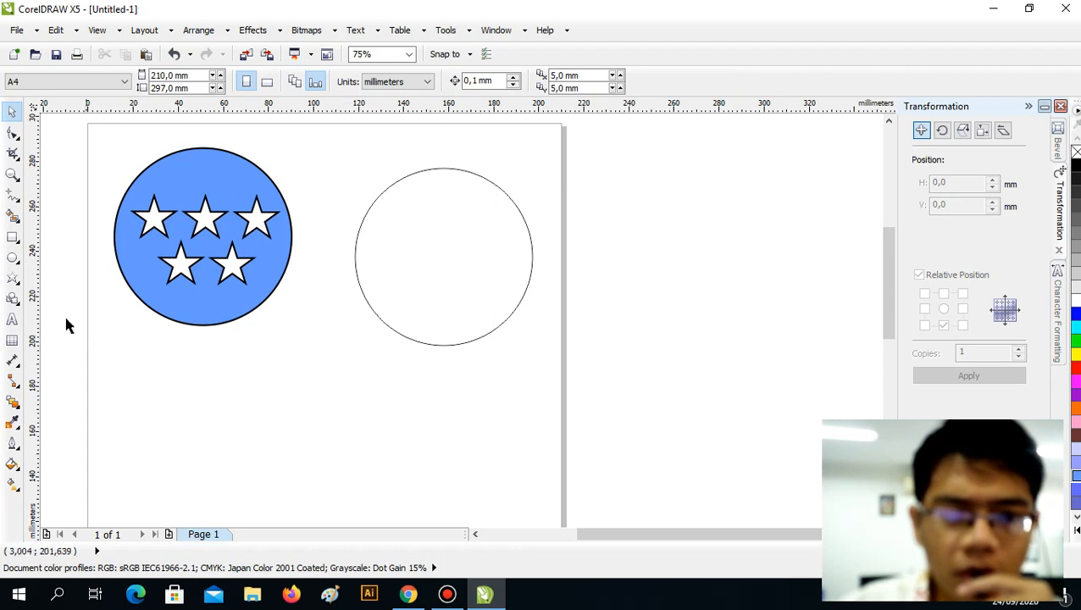
{"action": "left_click", "coordinate": [14, 280]}
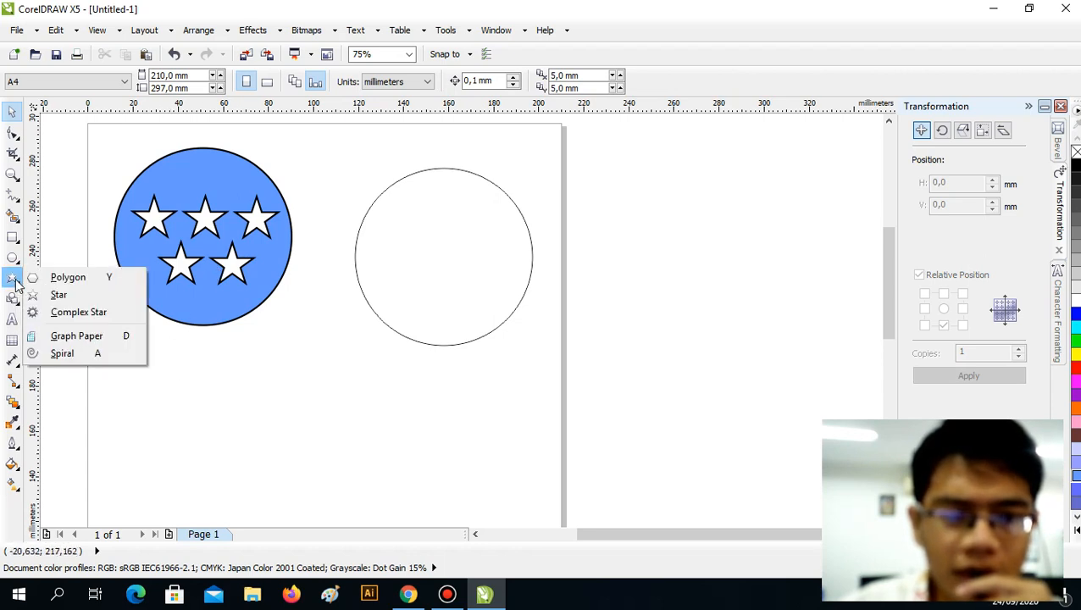
{"action": "left_click", "coordinate": [36, 279]}
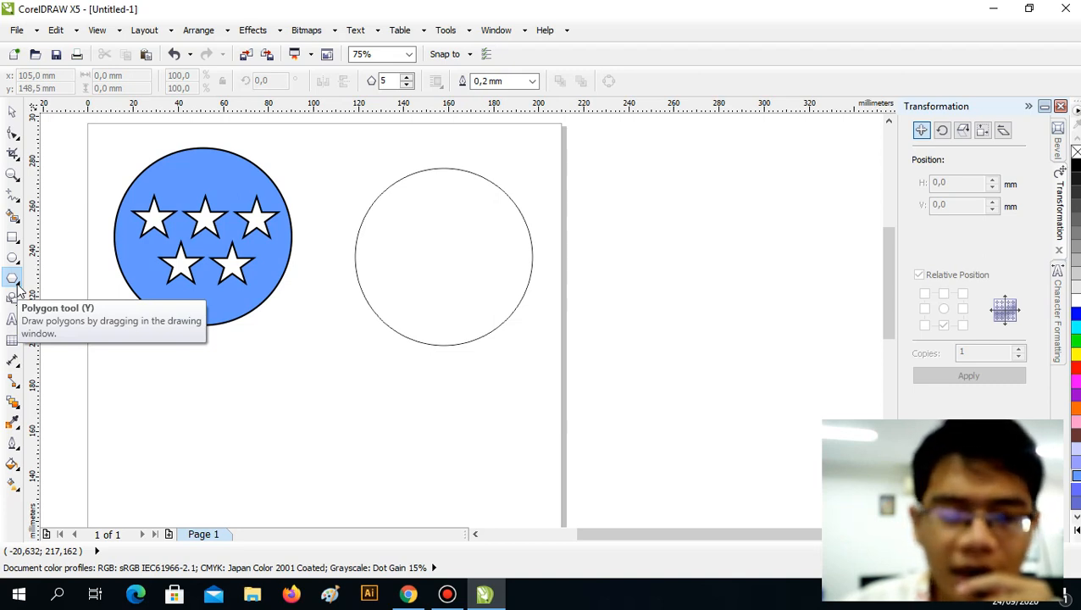
{"action": "left_click", "coordinate": [16, 284]}
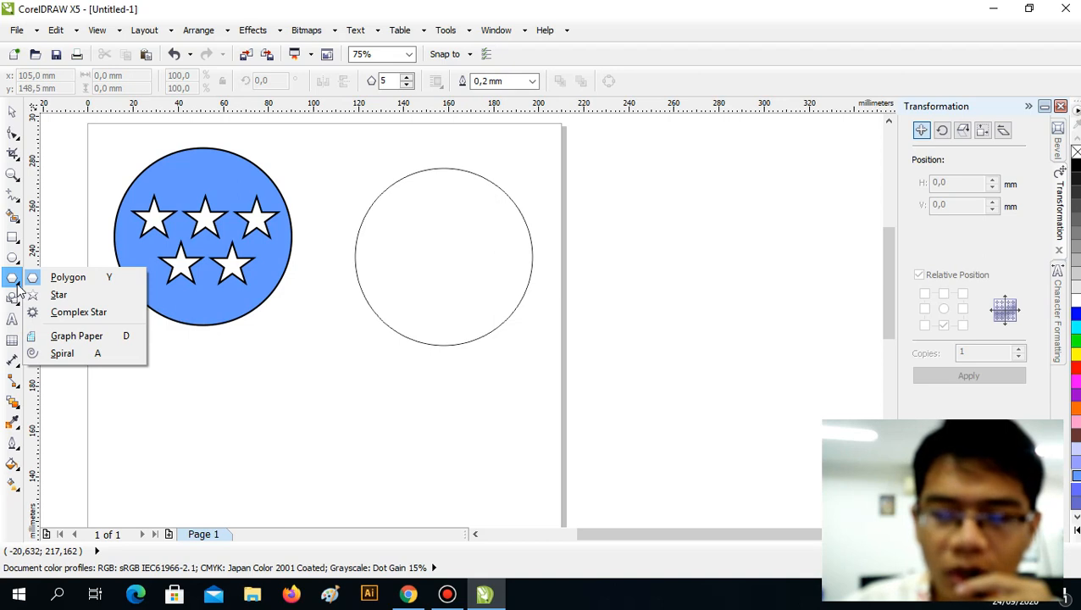
{"action": "left_click", "coordinate": [369, 408]}
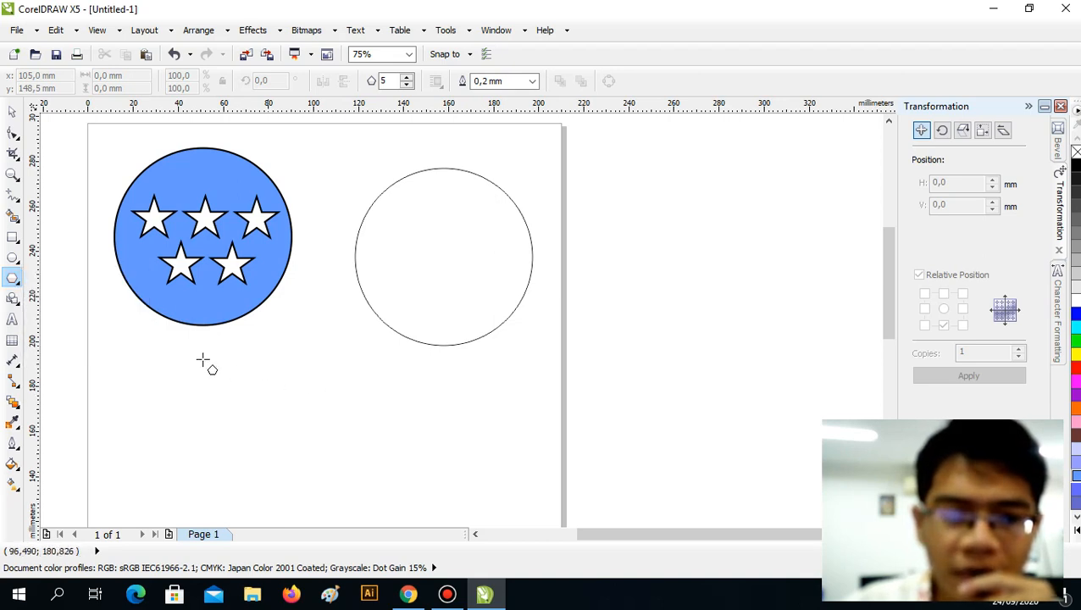
- Draw a five-pointed star about 21 mm wide and 20 mm high in the upper-left part of the unfilled circle
{"action": "left_click", "coordinate": [13, 279]}
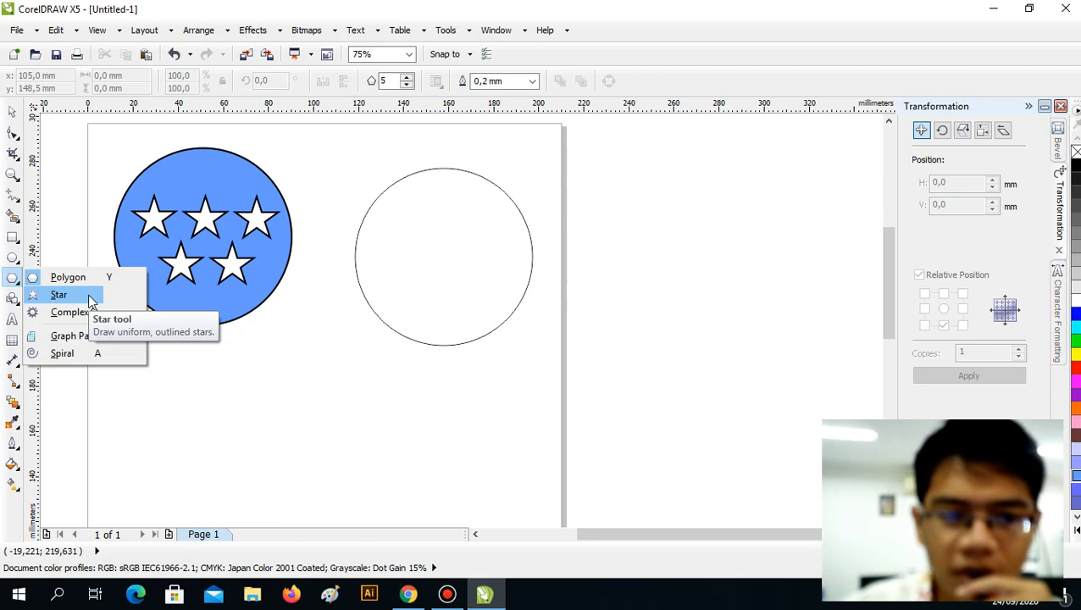
{"action": "left_click", "coordinate": [59, 295]}
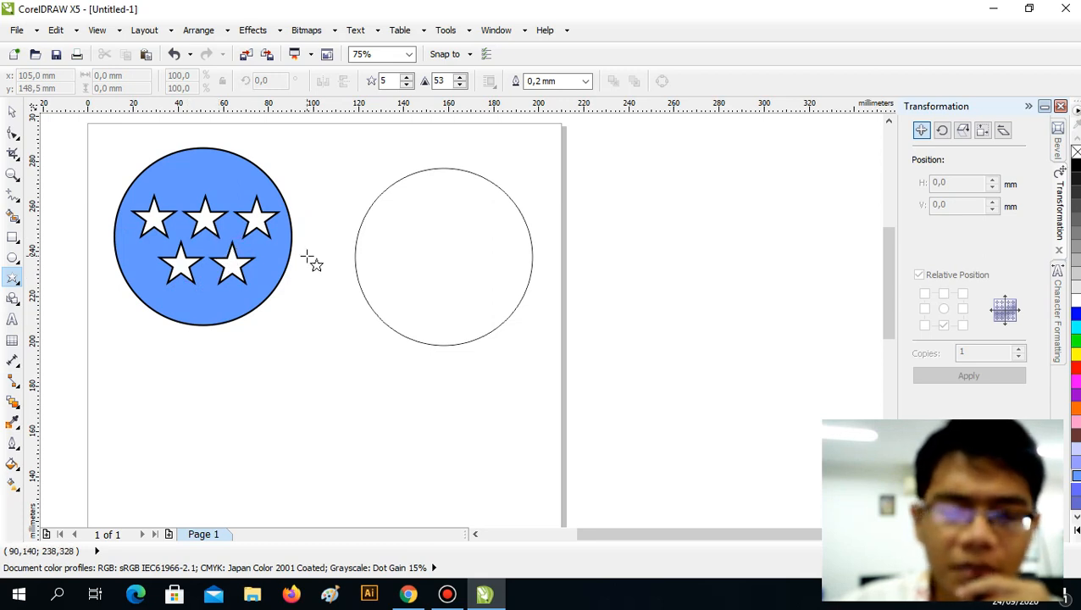
{"action": "left_click_drag", "start_coordinate": [335, 174], "coordinate": [383, 229]}
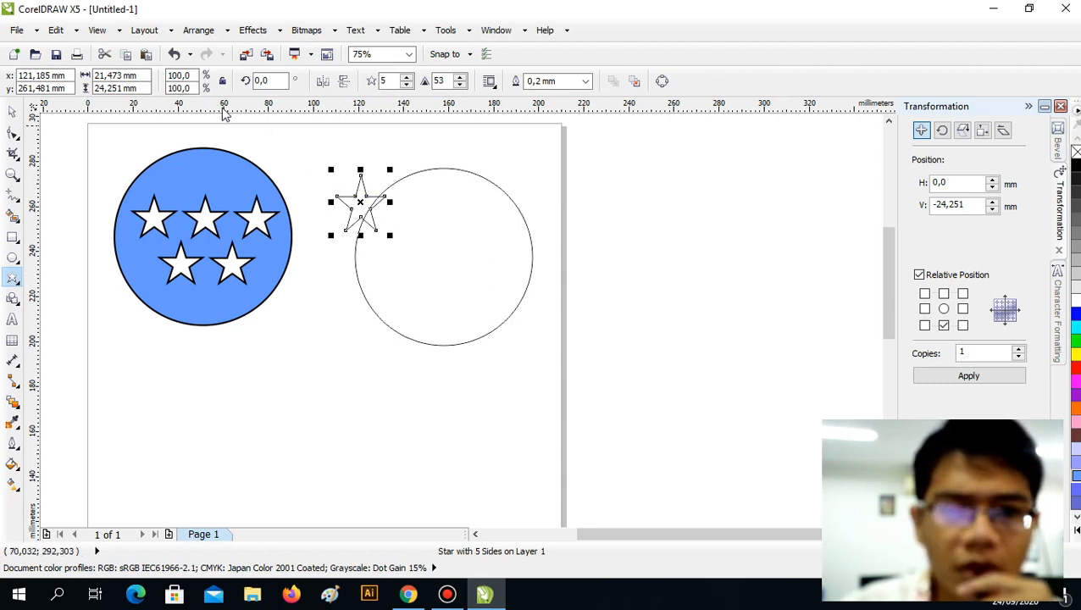
{"action": "left_click", "coordinate": [175, 54]}
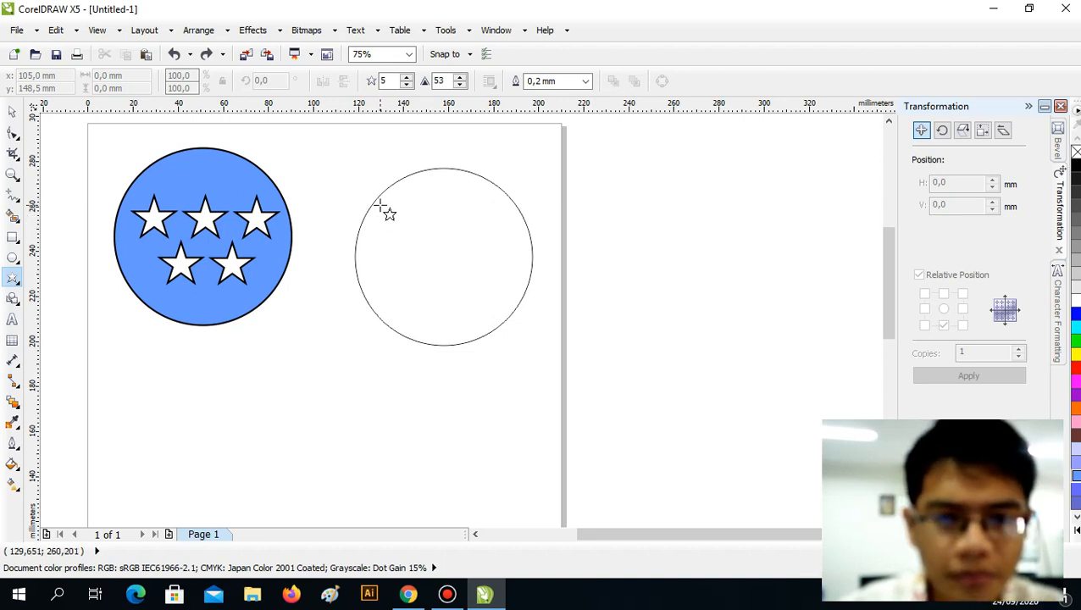
{"action": "left_click_drag", "start_coordinate": [381, 206], "coordinate": [430, 255]}
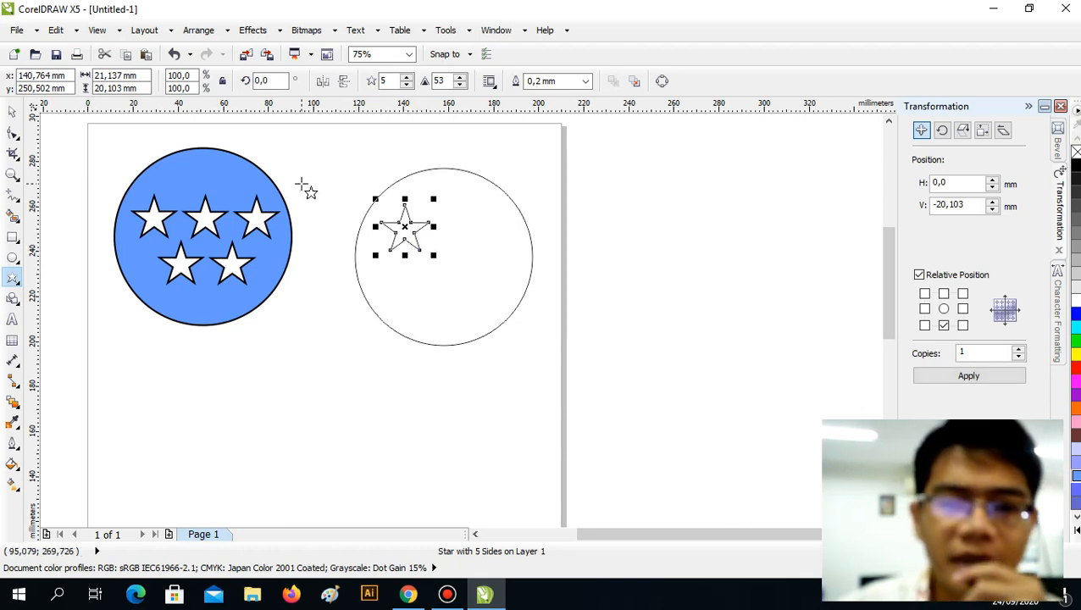
- Duplicate the star and place the copy to its right inside the circle, at about X 164 mm, Y 253 mm
{"action": "left_click", "coordinate": [12, 111]}
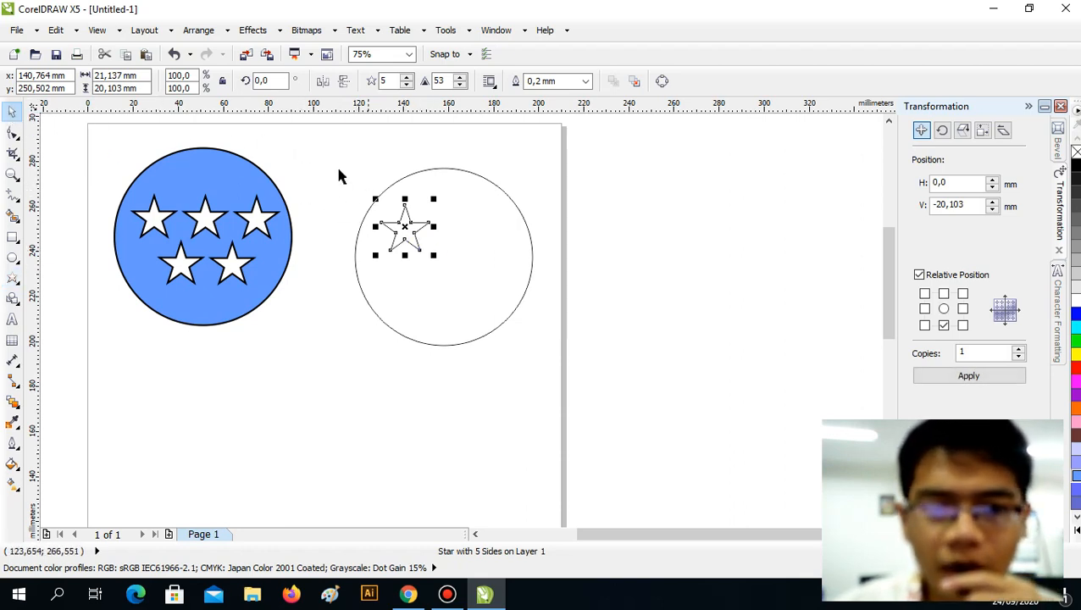
{"action": "left_click", "coordinate": [381, 208]}
{"action": "left_click", "coordinate": [384, 213]}
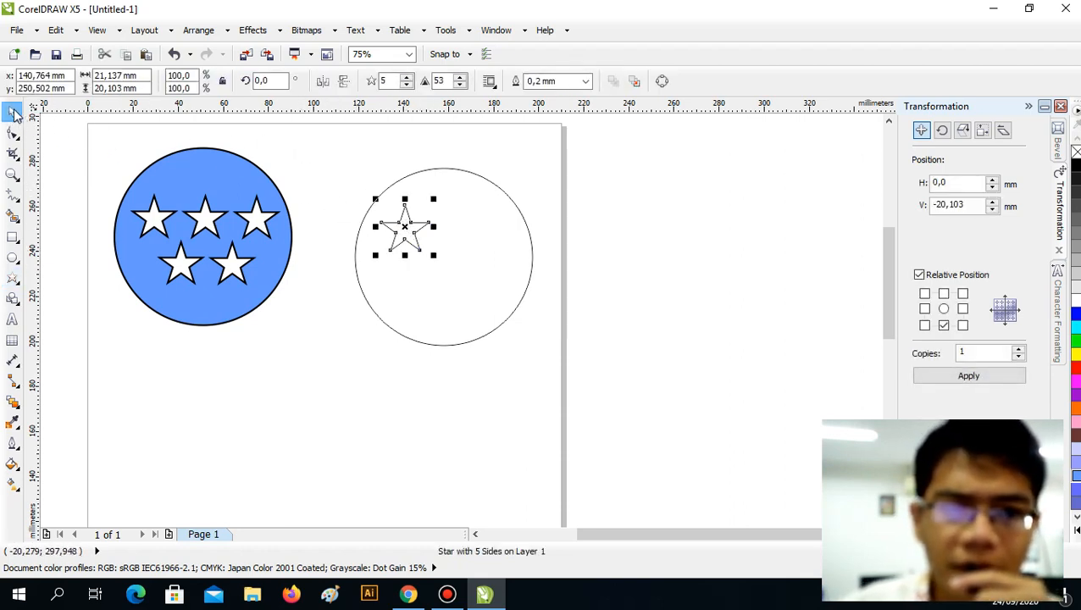
{"action": "left_click", "coordinate": [340, 159]}
{"action": "left_click", "coordinate": [410, 252]}
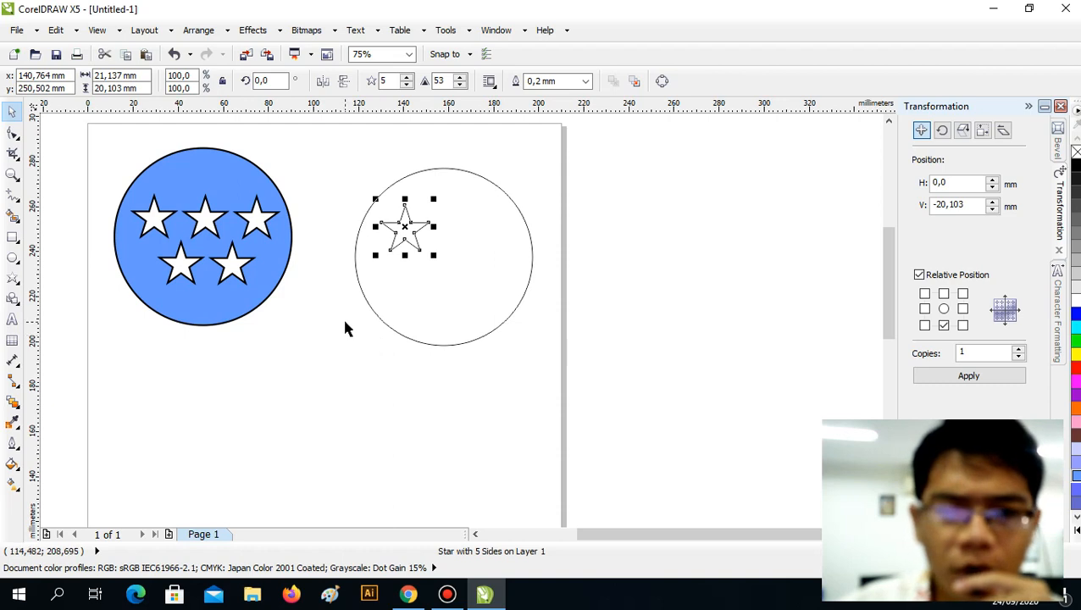
{"action": "left_click", "coordinate": [360, 292]}
{"action": "left_click", "coordinate": [396, 230]}
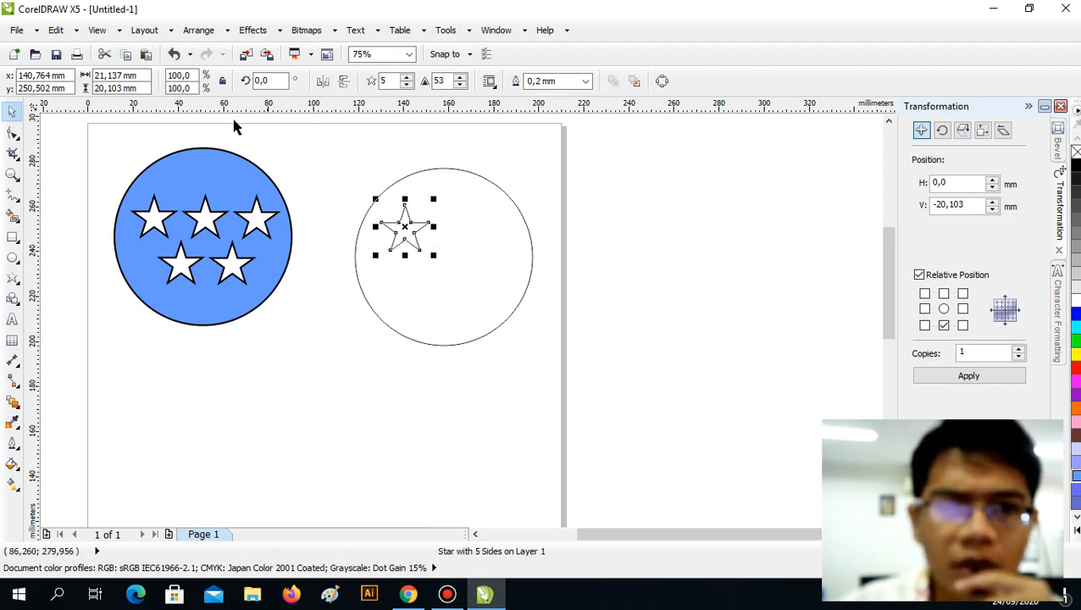
{"action": "left_click", "coordinate": [59, 30]}
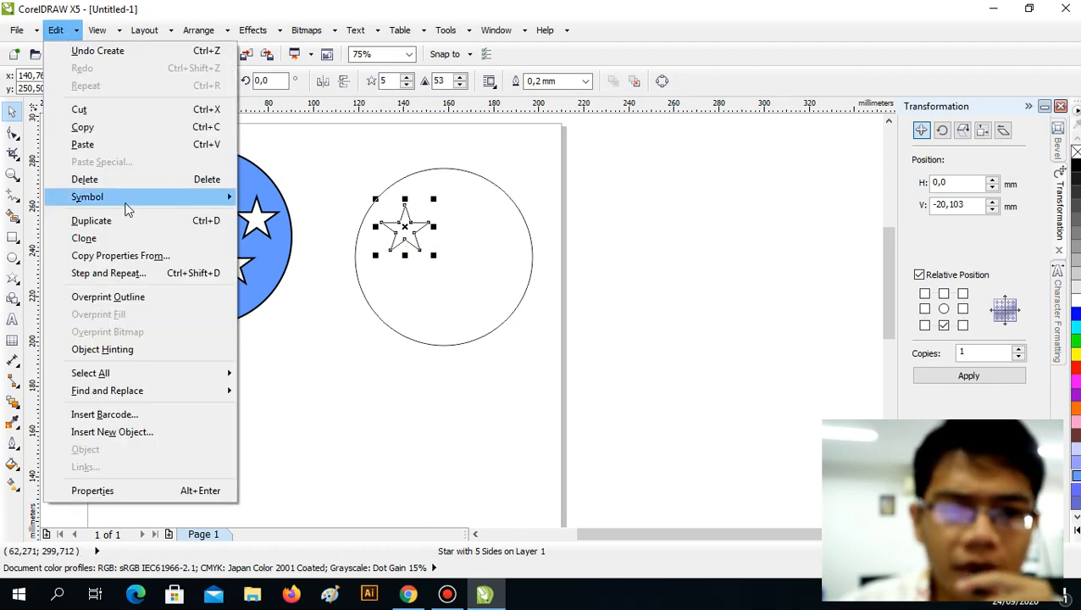
{"action": "left_click", "coordinate": [91, 220]}
{"action": "left_click_drag", "start_coordinate": [426, 216], "coordinate": [458, 229]}
{"action": "scroll", "coordinate": [458, 227], "scroll_direction": "up", "scroll_amount": 2}
{"action": "scroll", "coordinate": [456, 223], "scroll_direction": "down", "scroll_amount": 2}
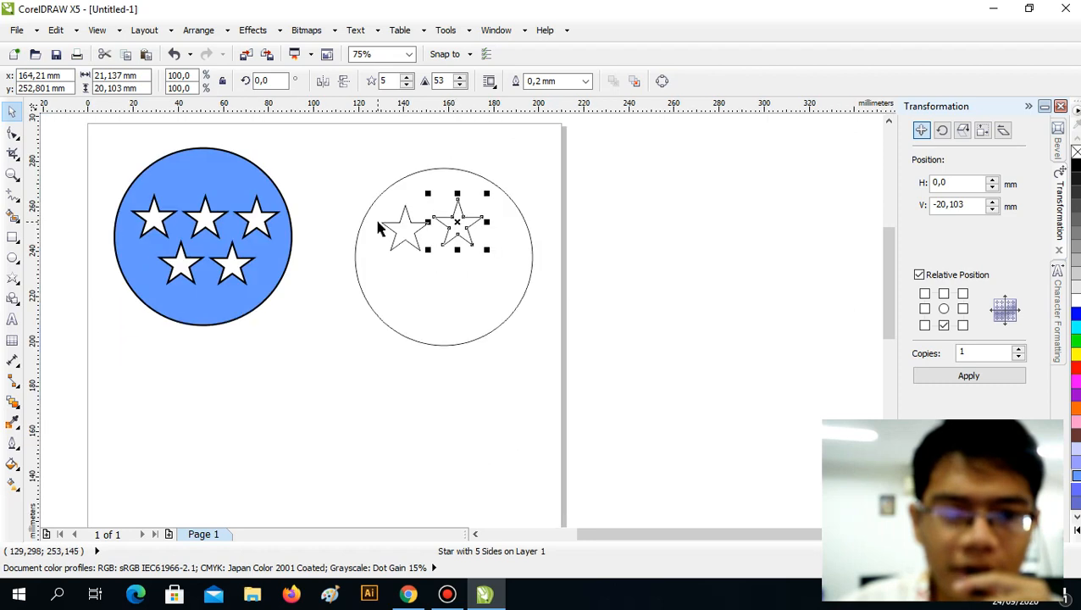
- Shift the first star slightly left and place the copy level beside it, at about X 161 mm, Y 251 mm
{"action": "scroll", "coordinate": [404, 219], "scroll_direction": "up", "scroll_amount": 2}
{"action": "left_click", "coordinate": [399, 247]}
{"action": "mouse_move", "coordinate": [400, 250]}
{"action": "left_mouse_down"}
{"action": "mouse_move", "coordinate": [362, 234]}
{"action": "mouse_move", "coordinate": [382, 249]}
{"action": "left_mouse_up"}
{"action": "left_click", "coordinate": [516, 222]}
{"action": "left_click_drag", "start_coordinate": [507, 229], "coordinate": [471, 212]}
{"action": "scroll", "coordinate": [466, 254], "scroll_direction": "up", "scroll_amount": 2}
{"action": "scroll", "coordinate": [470, 210], "scroll_direction": "down", "scroll_amount": 3}
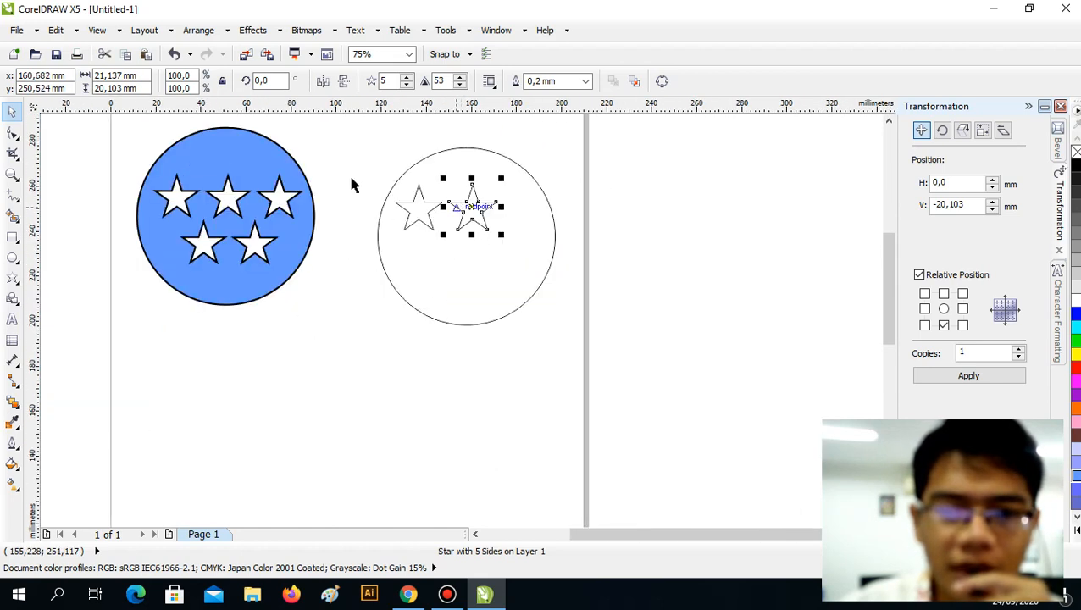
- Clone the second star and place the clone to its right inside the unfilled circle, at about X 182 mm, Y 250 mm
{"action": "left_click", "coordinate": [339, 151]}
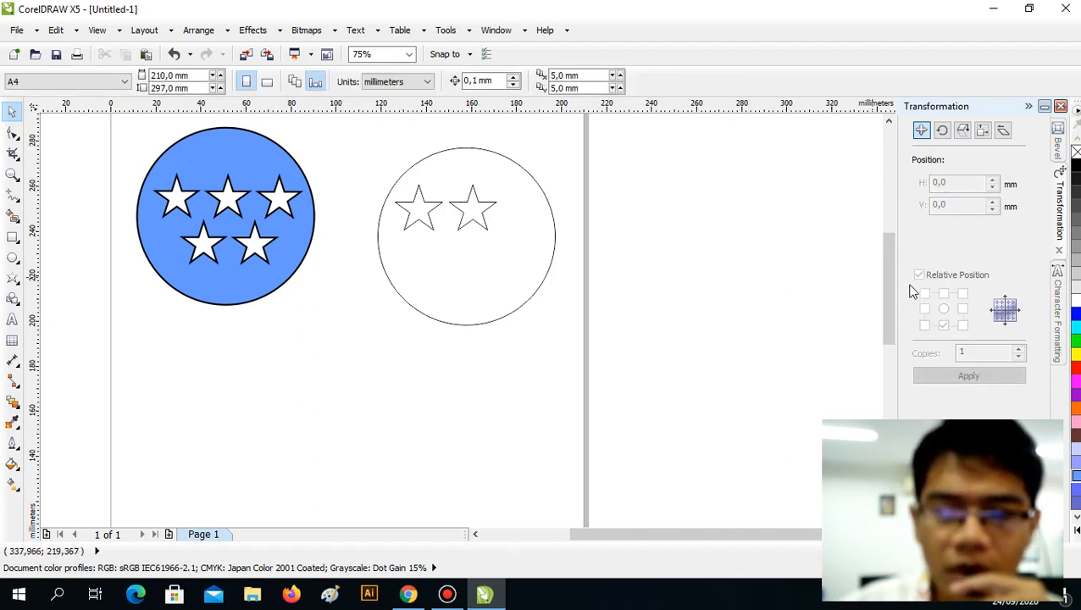
{"action": "left_click_drag", "start_coordinate": [886, 286], "coordinate": [888, 269]}
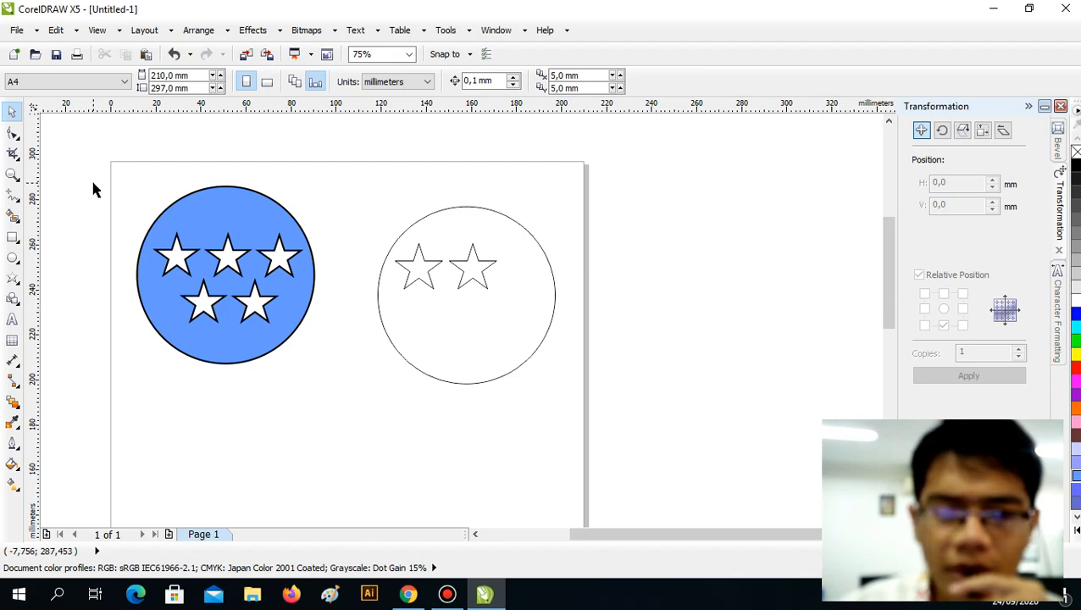
{"action": "left_click", "coordinate": [464, 271]}
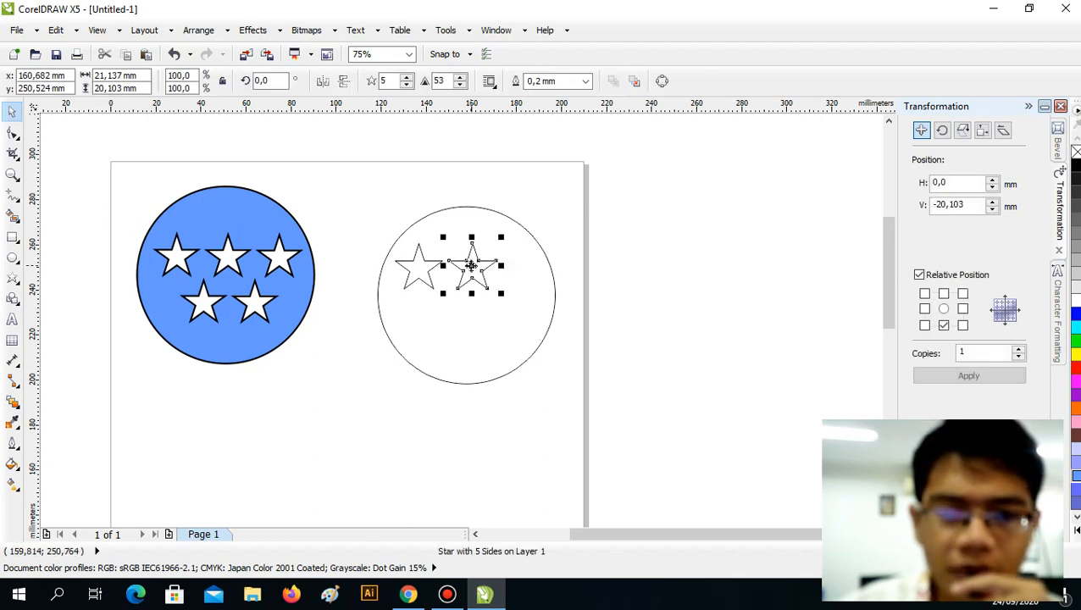
{"action": "left_click", "coordinate": [56, 30]}
{"action": "left_click", "coordinate": [101, 236]}
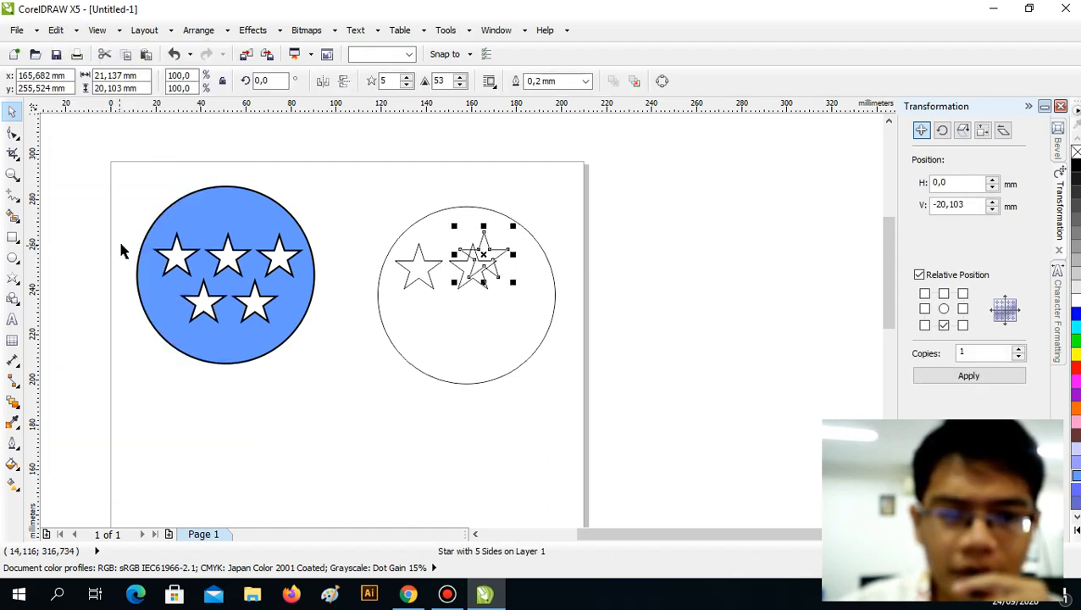
{"action": "left_click_drag", "start_coordinate": [500, 268], "coordinate": [535, 279]}
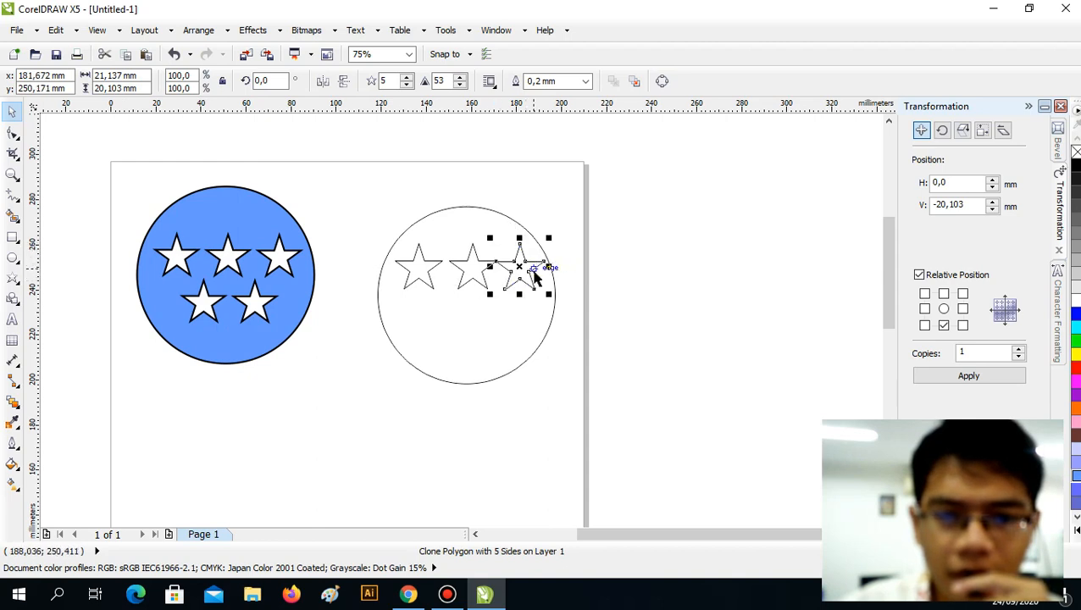
{"action": "left_click", "coordinate": [592, 244]}
- Rearrange the three stars into a level, separated row in the upper part of the unfilled circle, at about Y 252 mm
{"action": "scroll", "coordinate": [601, 273], "scroll_direction": "up", "scroll_amount": 1}
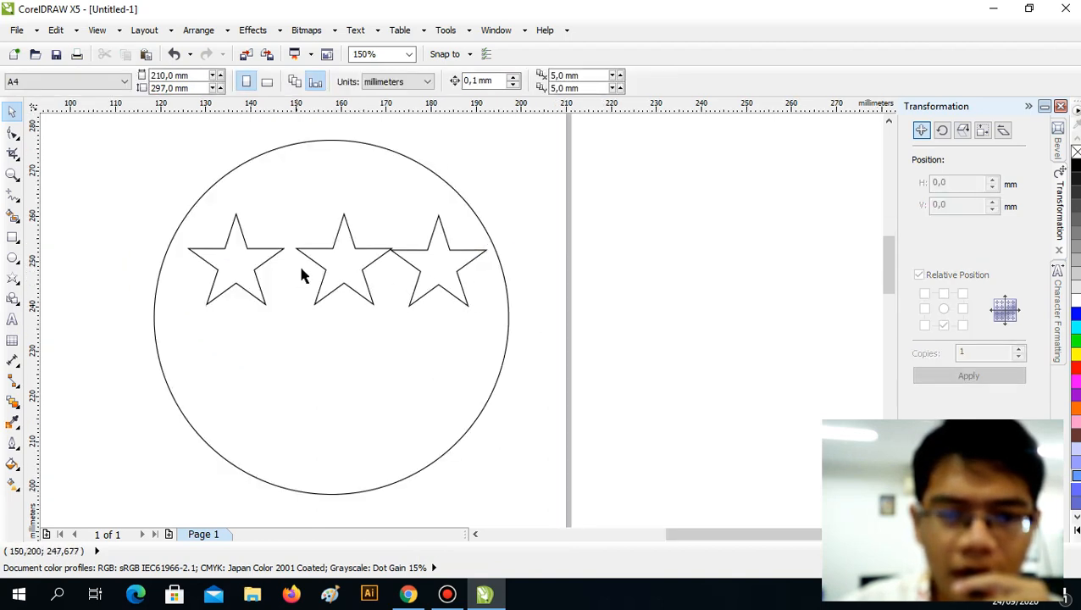
{"action": "left_click", "coordinate": [350, 253]}
{"action": "left_click_drag", "start_coordinate": [246, 263], "coordinate": [224, 251]}
{"action": "left_click_drag", "start_coordinate": [344, 252], "coordinate": [330, 251]}
{"action": "left_click", "coordinate": [441, 297]}
{"action": "left_click_drag", "start_coordinate": [442, 296], "coordinate": [436, 254]}
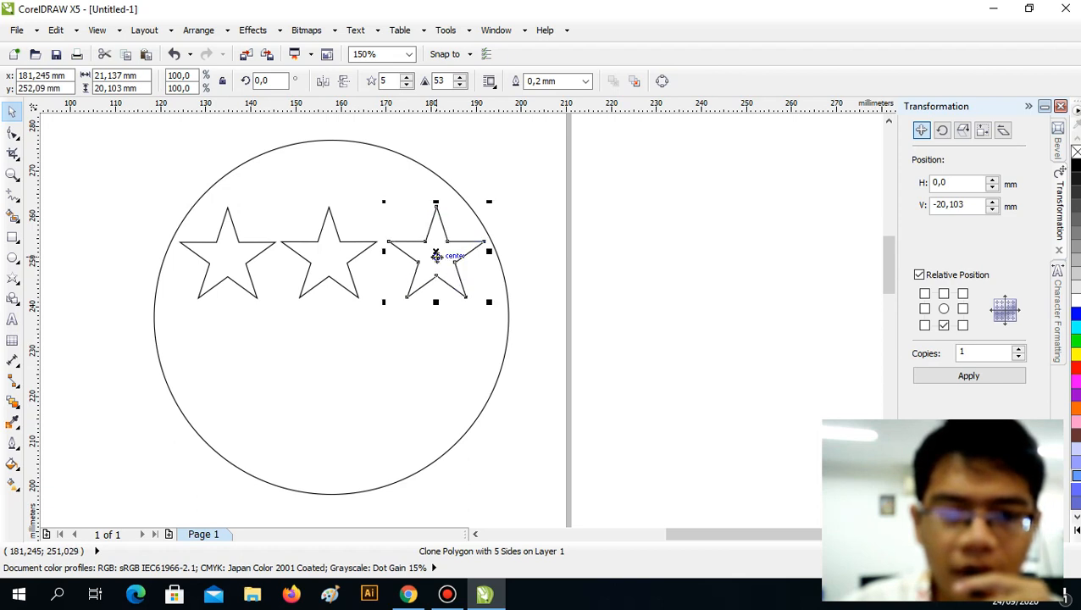
{"action": "left_click", "coordinate": [555, 205]}
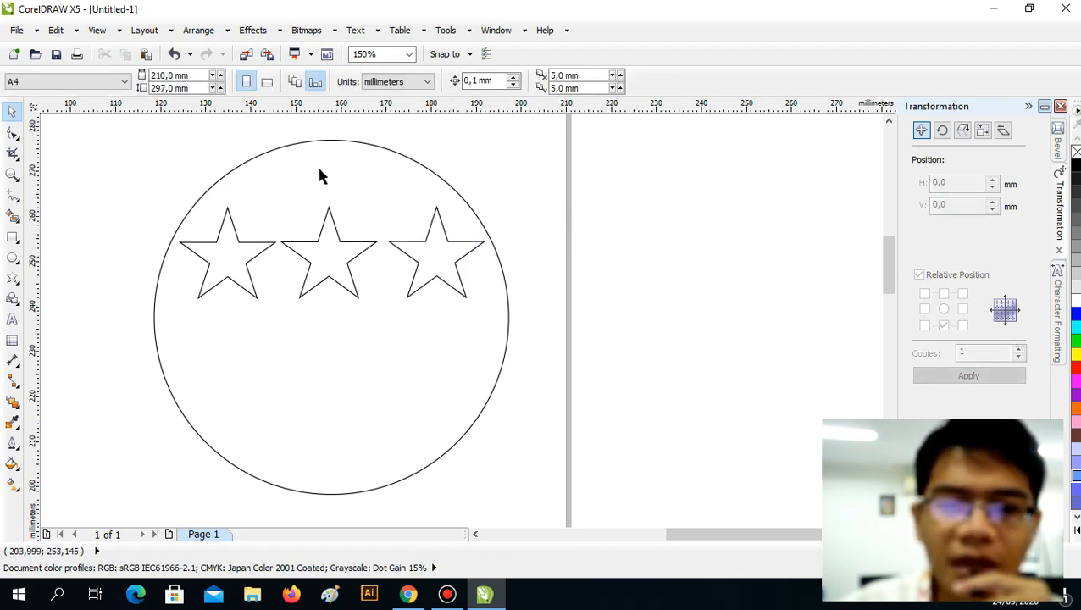
- Duplicate the first star of the row and place the copy below it, at about X 146 mm, Y 231 mm
{"action": "scroll", "coordinate": [385, 193], "scroll_direction": "down", "scroll_amount": 1}
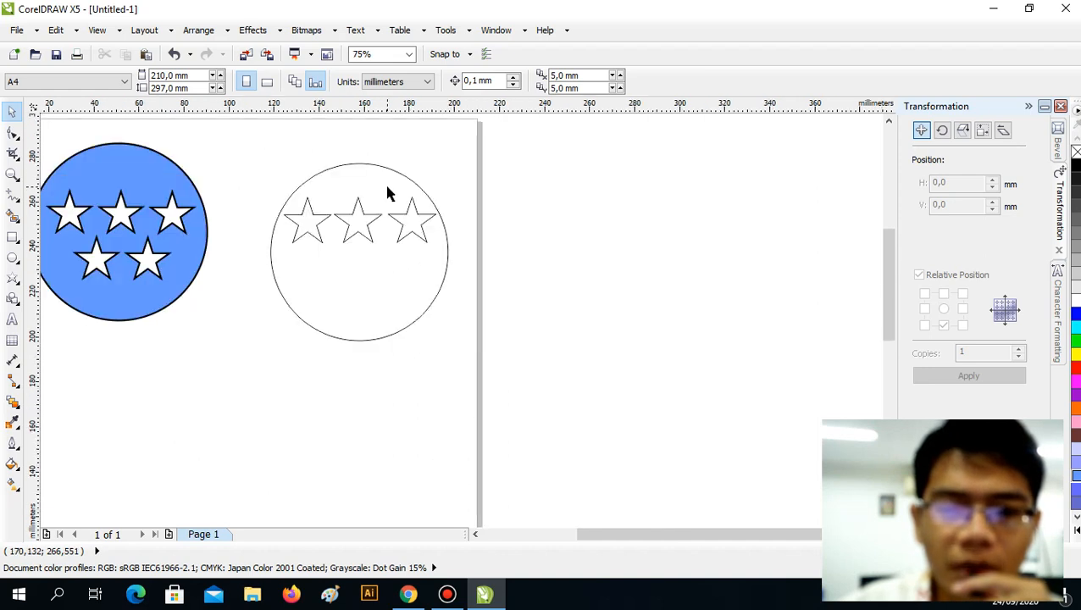
{"action": "left_click", "coordinate": [475, 534]}
{"action": "left_click", "coordinate": [475, 534]}
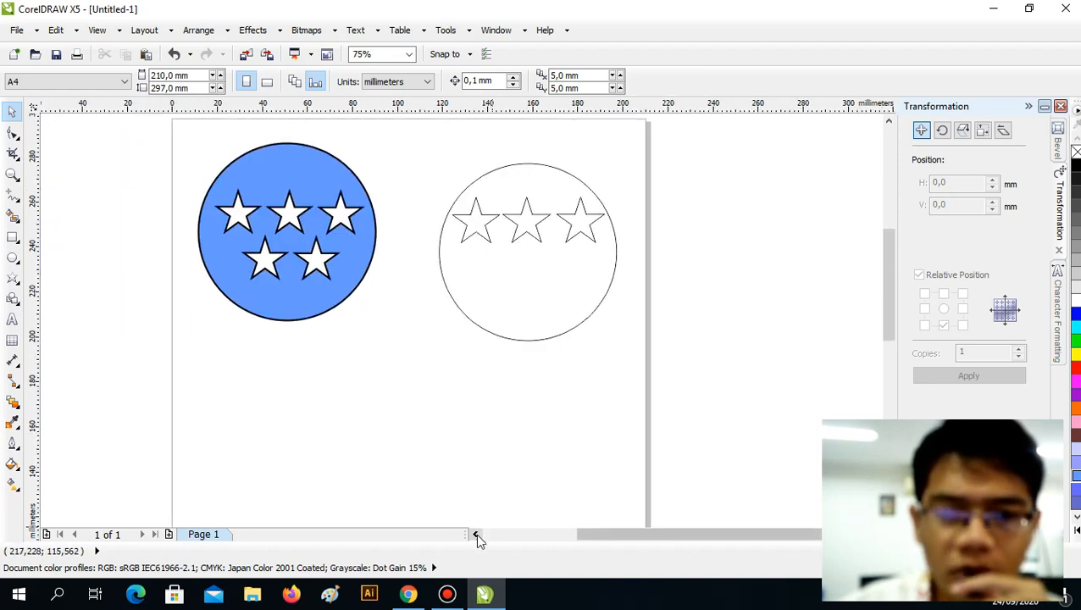
{"action": "left_click", "coordinate": [483, 226]}
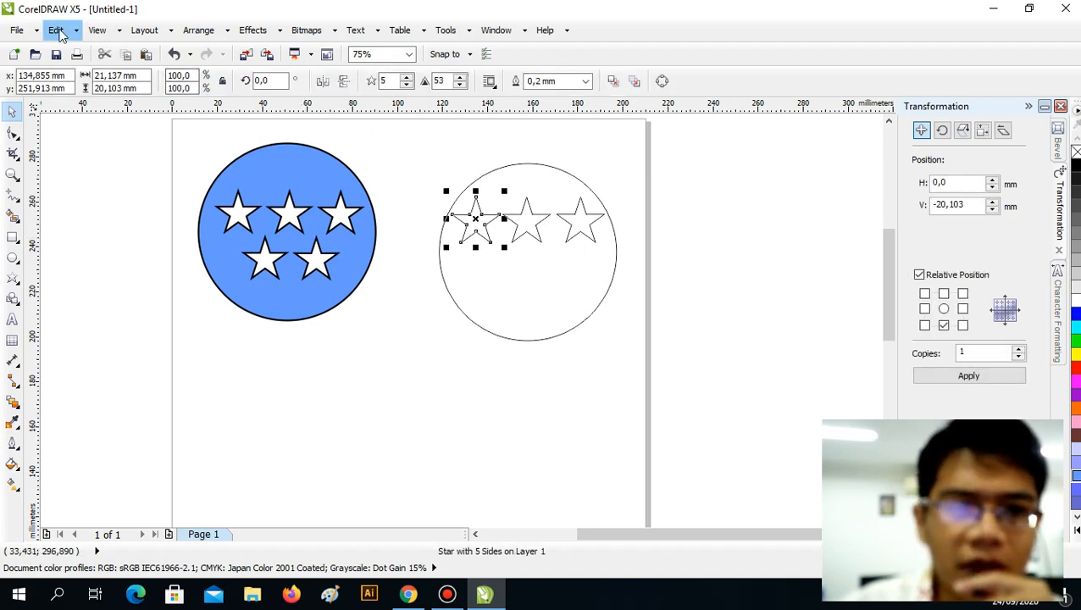
{"action": "left_click", "coordinate": [55, 30]}
{"action": "left_click", "coordinate": [125, 237]}
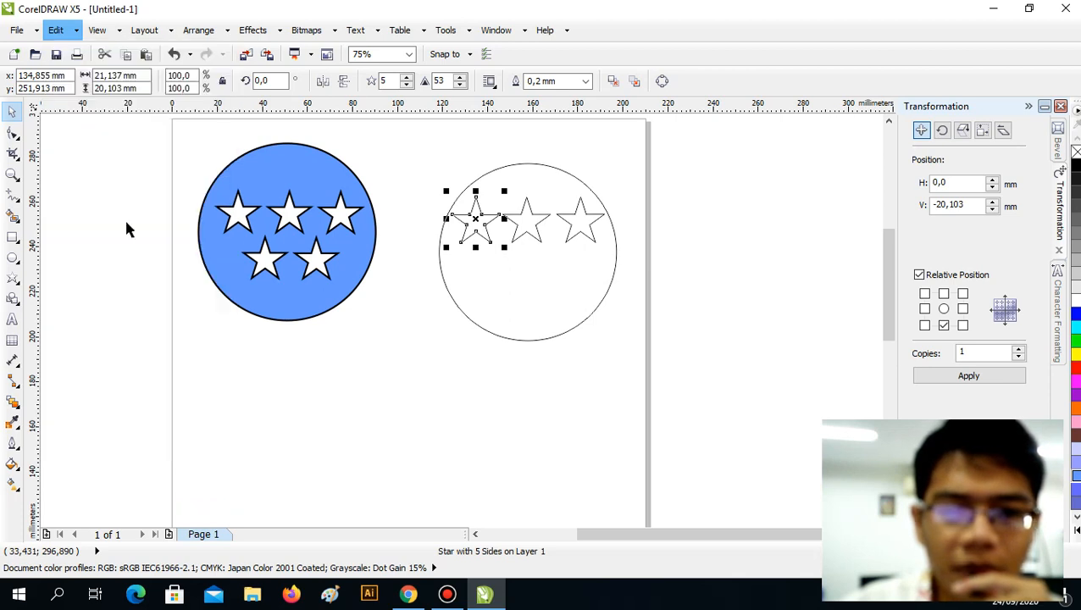
{"action": "left_click_drag", "start_coordinate": [485, 206], "coordinate": [497, 264]}
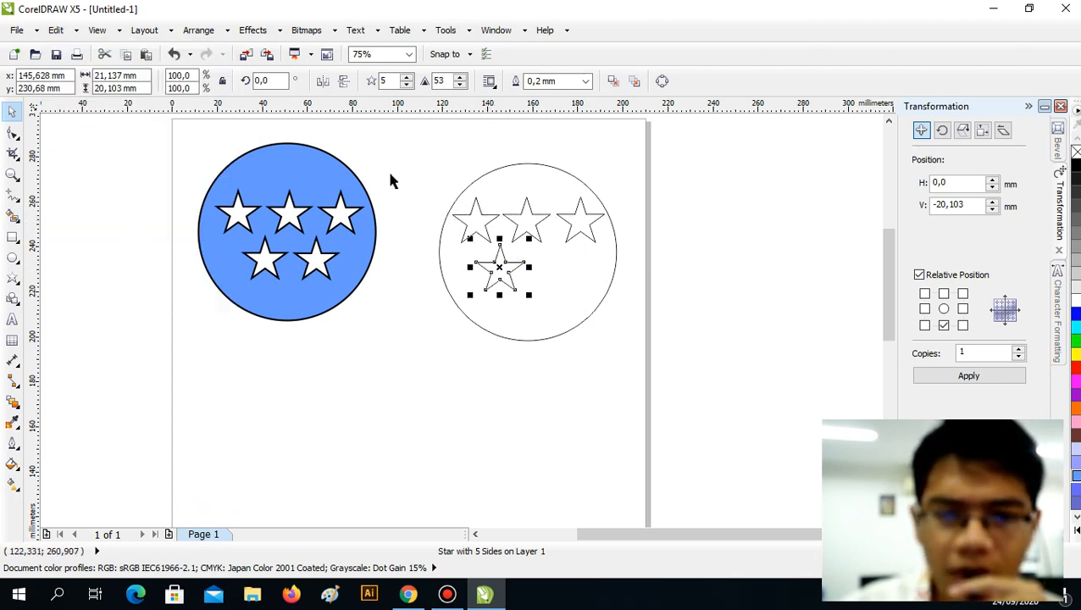
{"action": "left_click", "coordinate": [395, 164]}
- Duplicate the lower star and place the copy level to its right, at about X 171 mm, Y 231 mm
{"action": "left_click", "coordinate": [513, 273]}
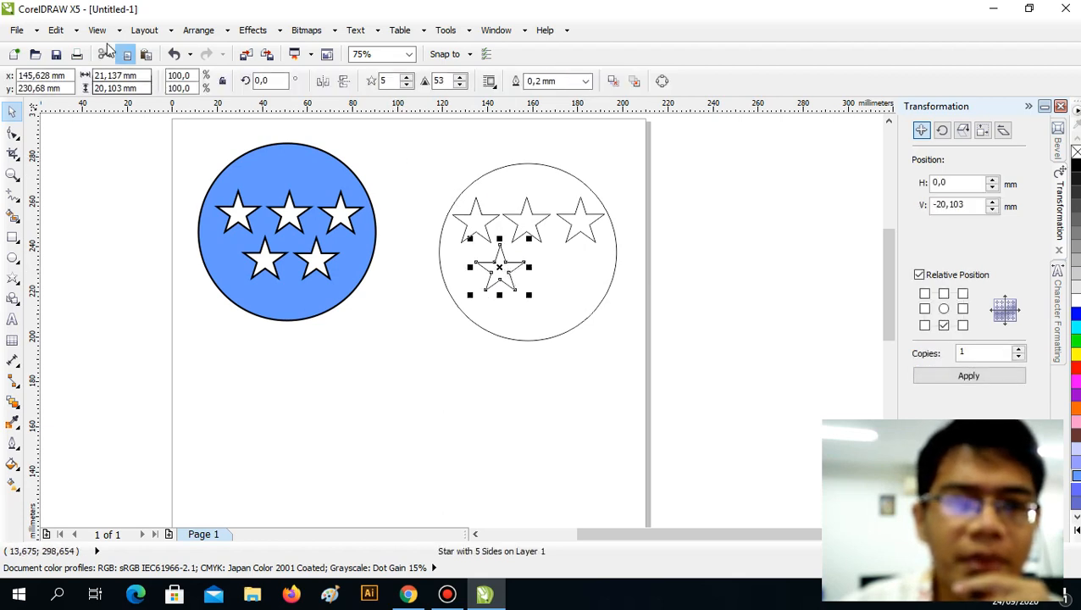
{"action": "left_click", "coordinate": [68, 32]}
{"action": "left_click", "coordinate": [56, 218]}
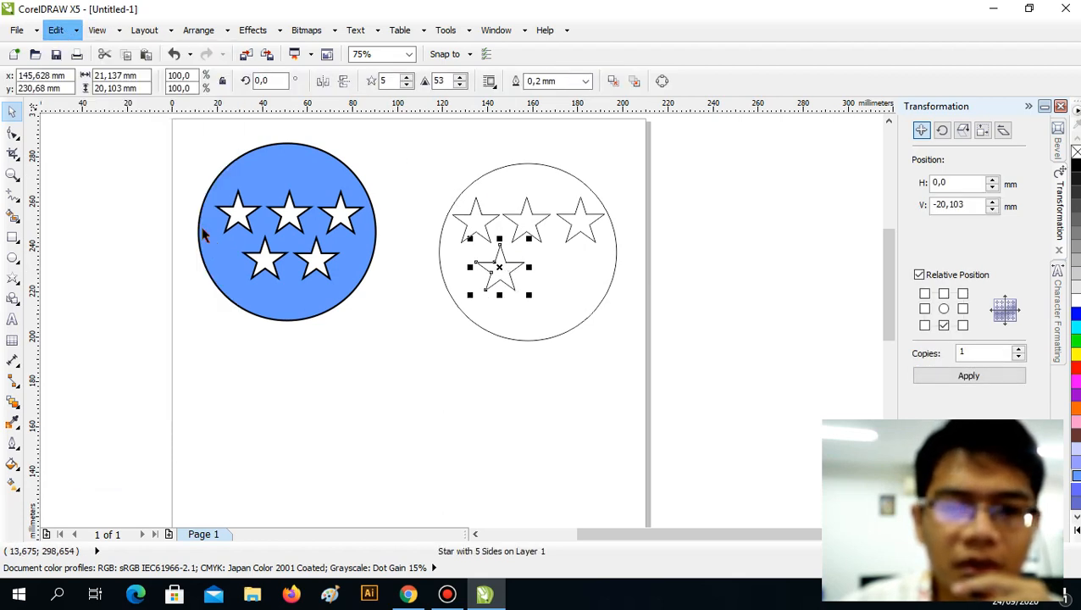
{"action": "left_click_drag", "start_coordinate": [516, 251], "coordinate": [558, 259]}
{"action": "scroll", "coordinate": [598, 290], "scroll_direction": "up", "scroll_amount": 2}
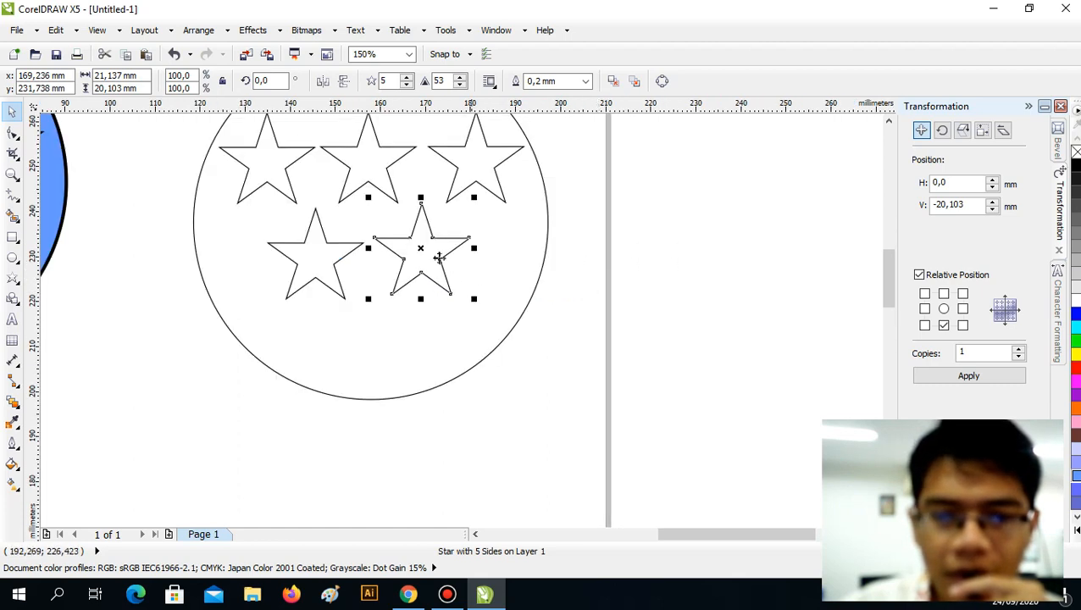
{"action": "left_click_drag", "start_coordinate": [425, 234], "coordinate": [433, 229]}
{"action": "left_click", "coordinate": [498, 245]}
{"action": "scroll", "coordinate": [610, 254], "scroll_direction": "down", "scroll_amount": 2}
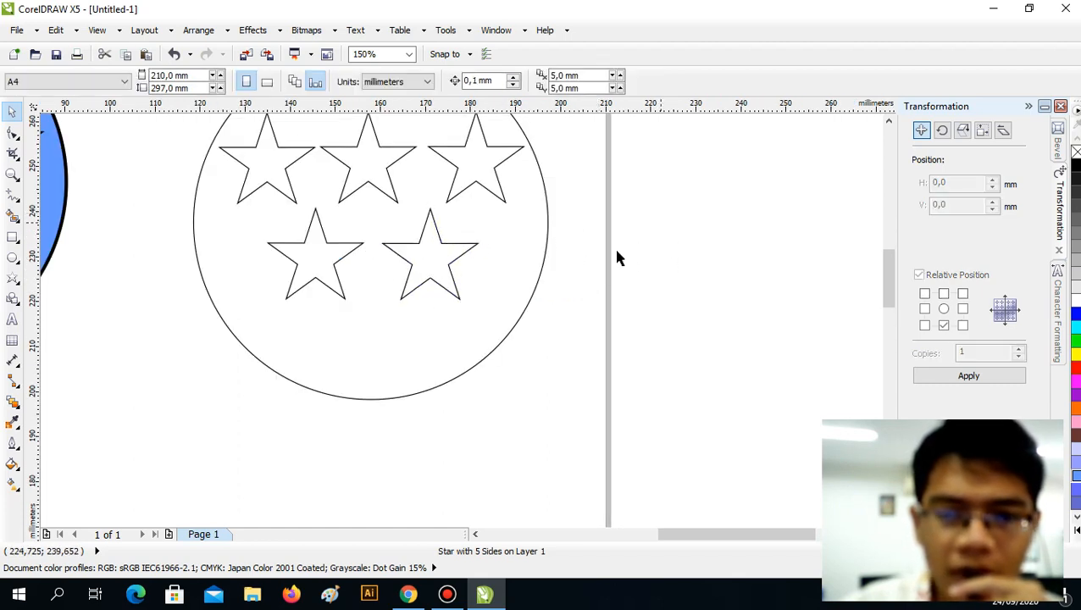
- Fill the first star of the upper row red, and the middle star together with its clone red
{"action": "left_click", "coordinate": [420, 218]}
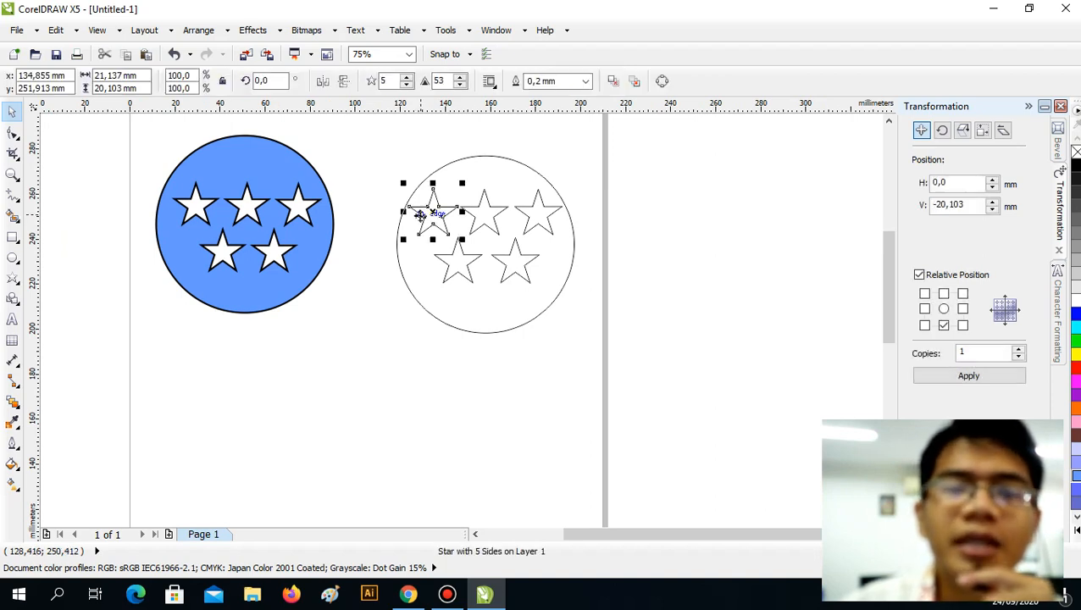
{"action": "left_click", "coordinate": [651, 171]}
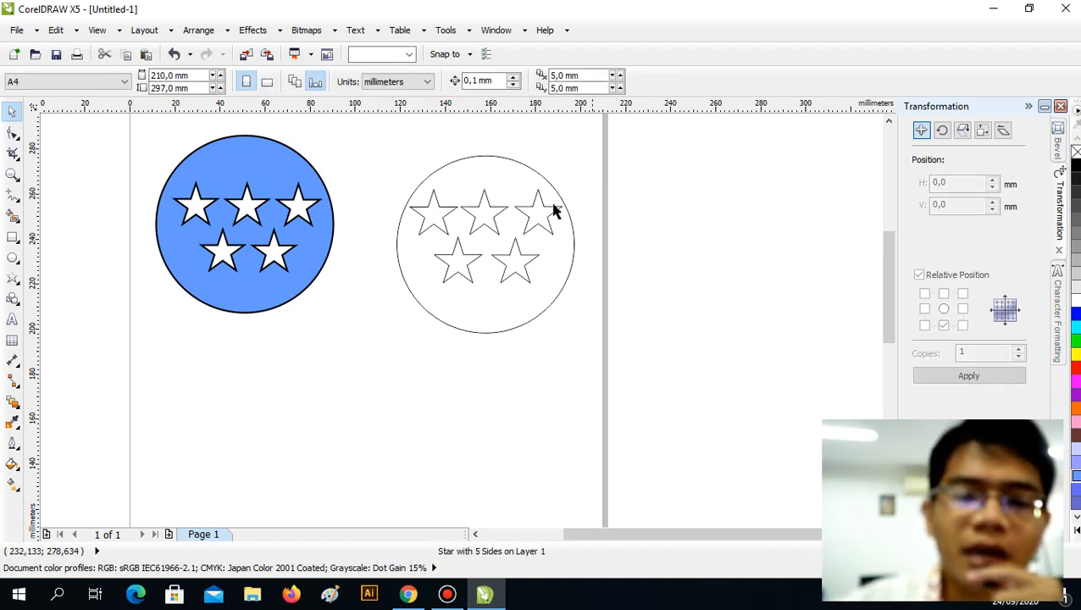
{"action": "left_click", "coordinate": [429, 211]}
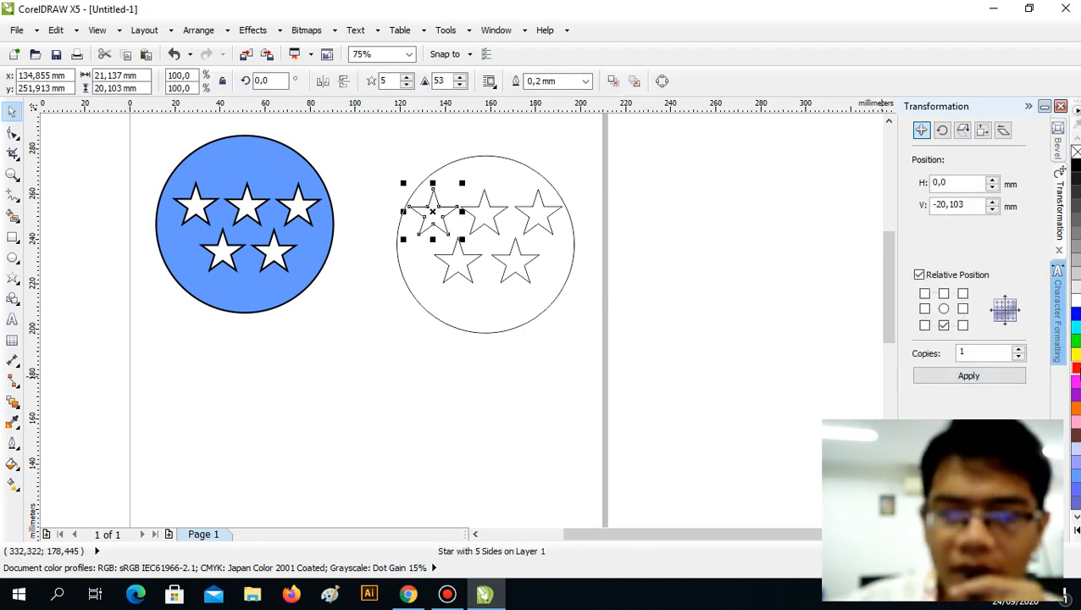
{"action": "left_click", "coordinate": [1076, 368]}
{"action": "left_click", "coordinate": [670, 293]}
{"action": "left_click", "coordinate": [475, 210]}
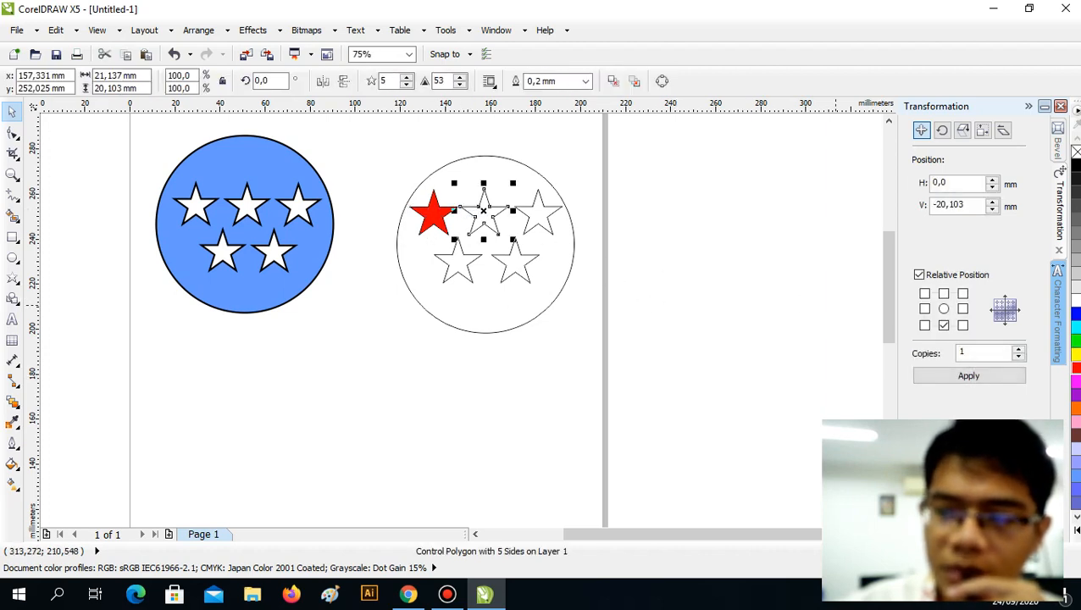
{"action": "left_click", "coordinate": [1076, 368]}
{"action": "left_click", "coordinate": [716, 294]}
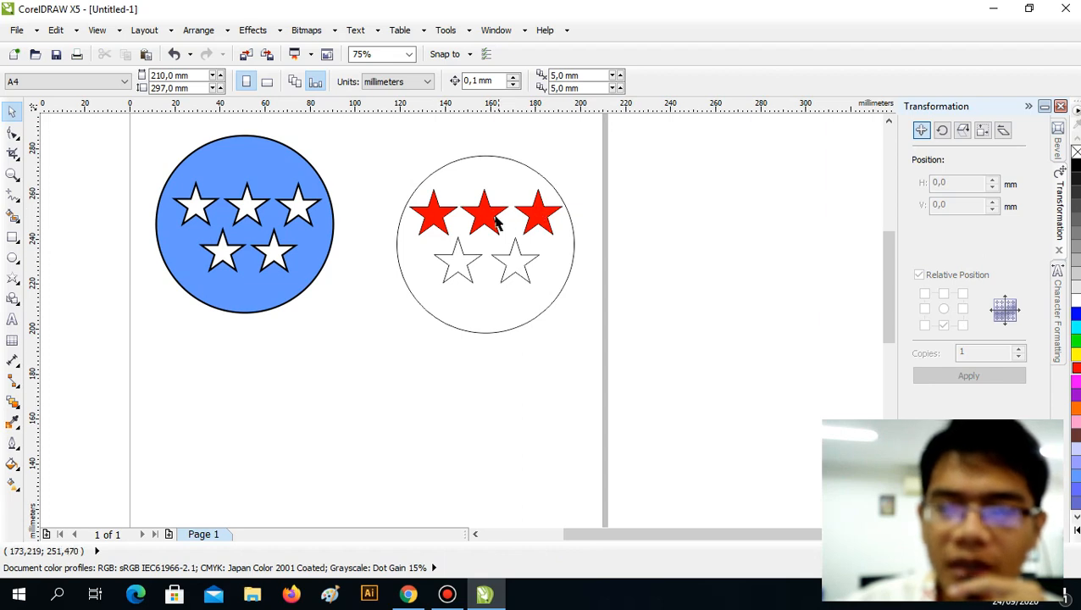
- Fill the left star of the lower row red
{"action": "left_click", "coordinate": [458, 261]}
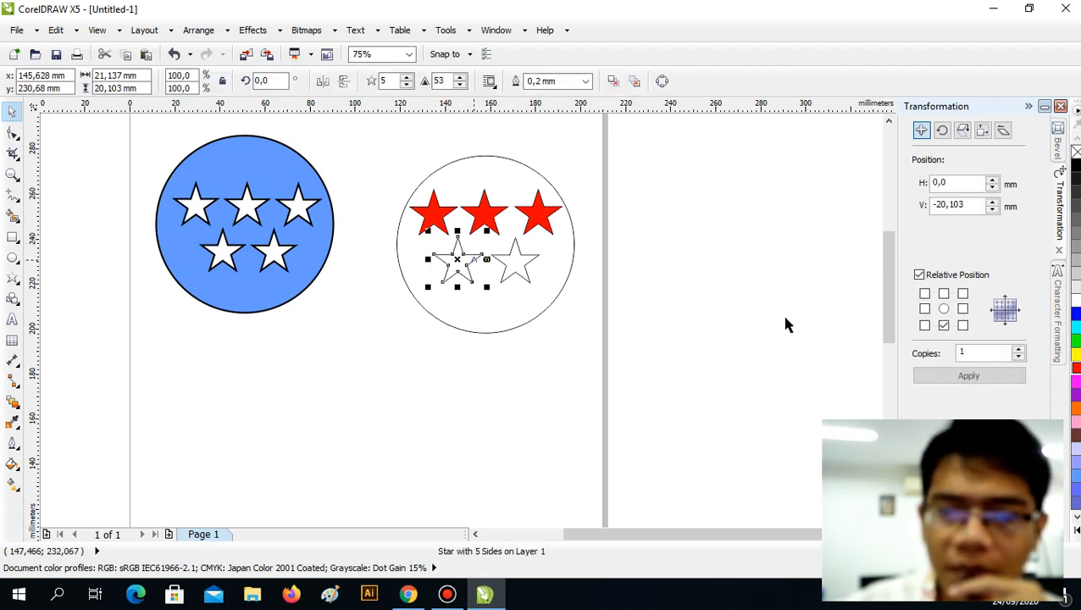
{"action": "left_click", "coordinate": [1075, 368]}
{"action": "left_click", "coordinate": [730, 297]}
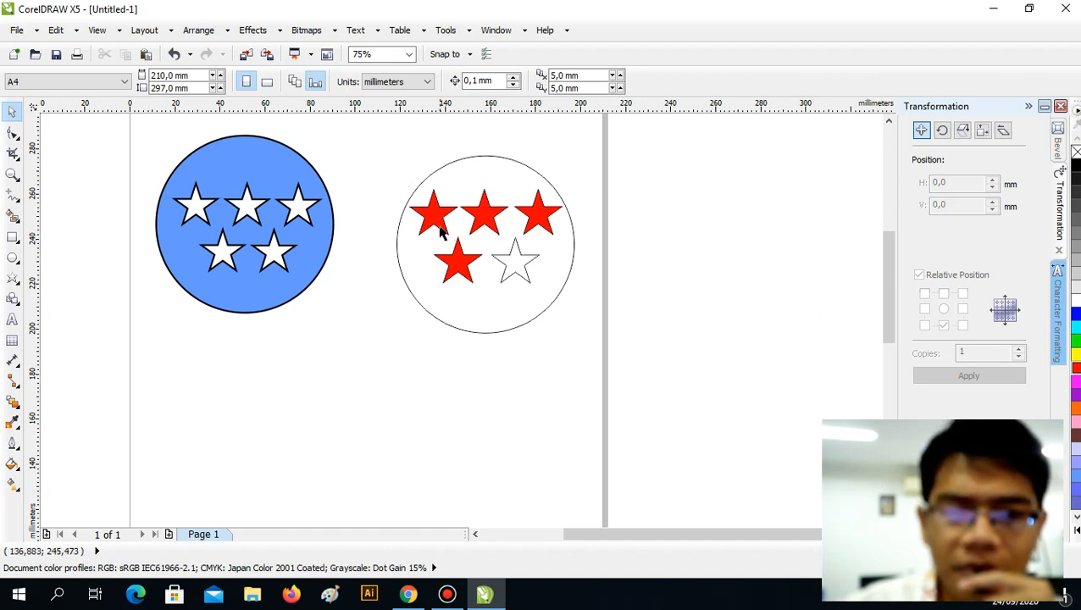
- Fill the blue circle with star cutouts red and the remaining unfilled lower star cyan
{"action": "left_click", "coordinate": [240, 202]}
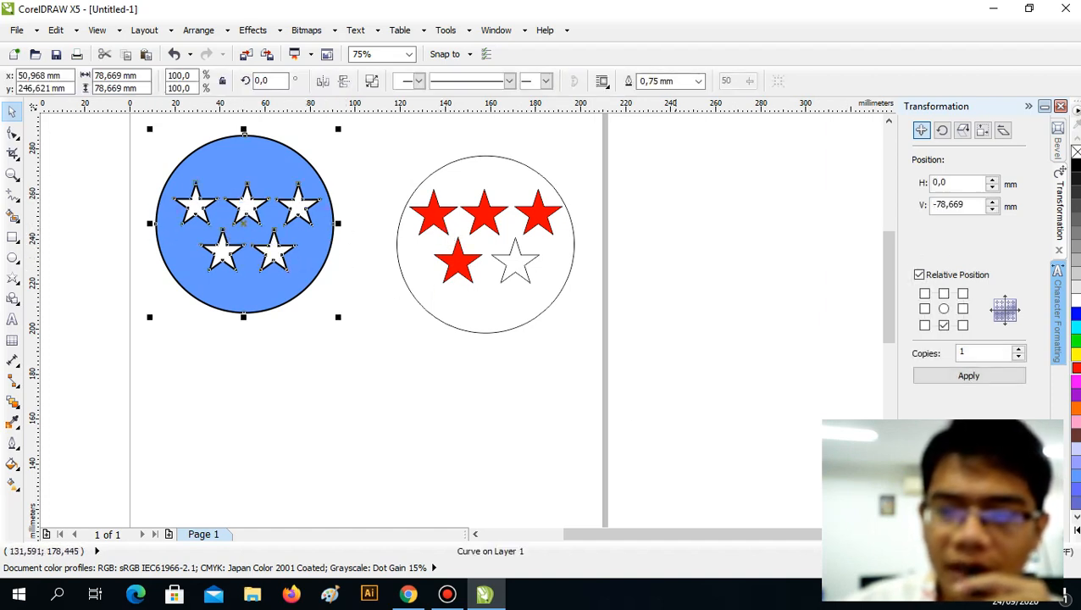
{"action": "left_click", "coordinate": [1075, 369]}
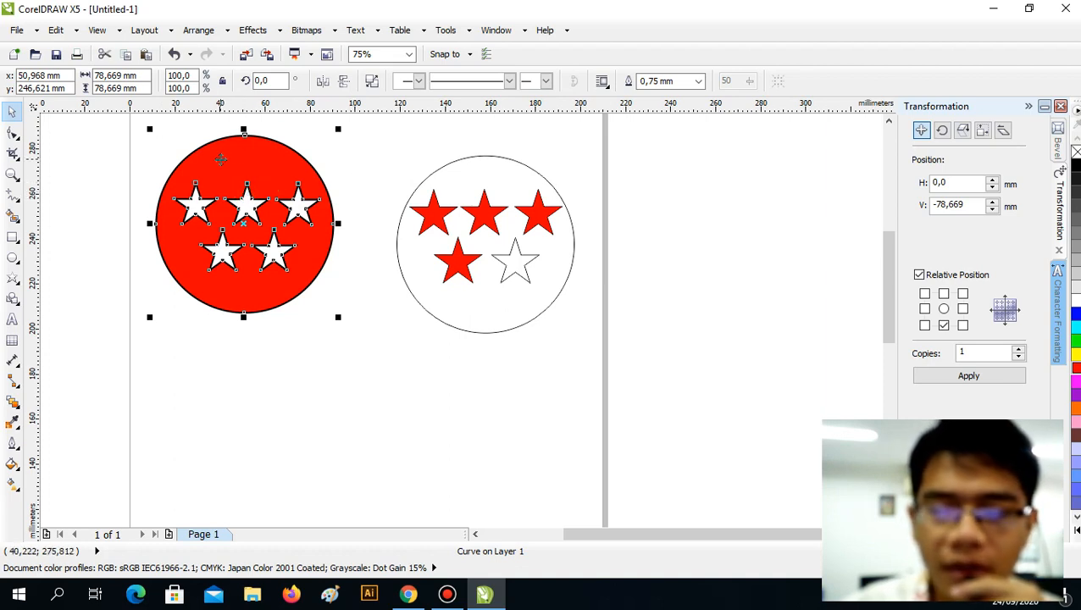
{"action": "left_click", "coordinate": [512, 234]}
{"action": "left_click", "coordinate": [514, 255]}
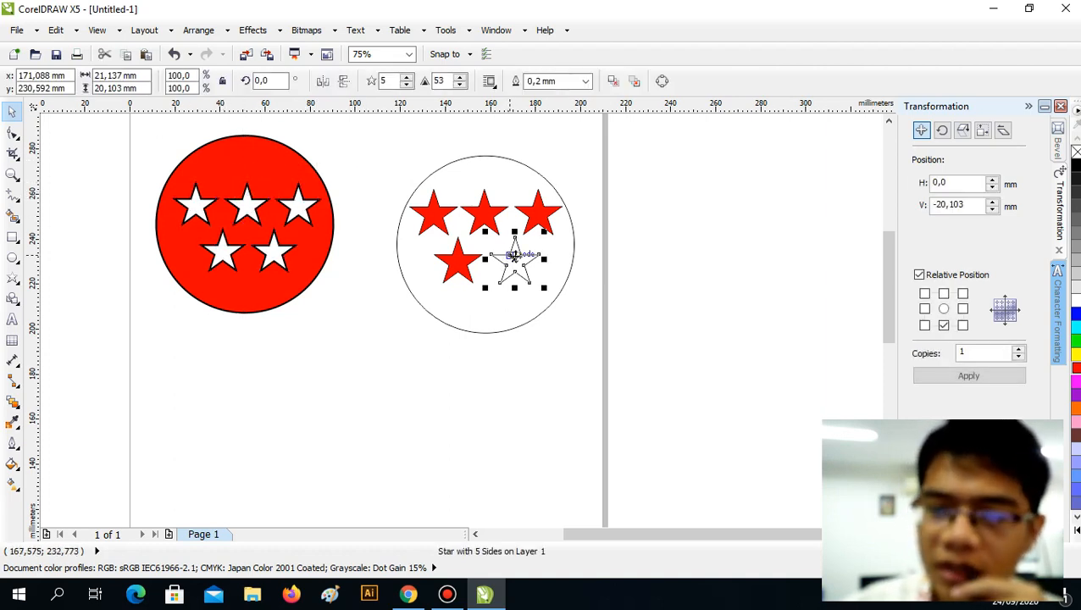
{"action": "left_click", "coordinate": [1075, 327]}
{"action": "left_click", "coordinate": [650, 222]}
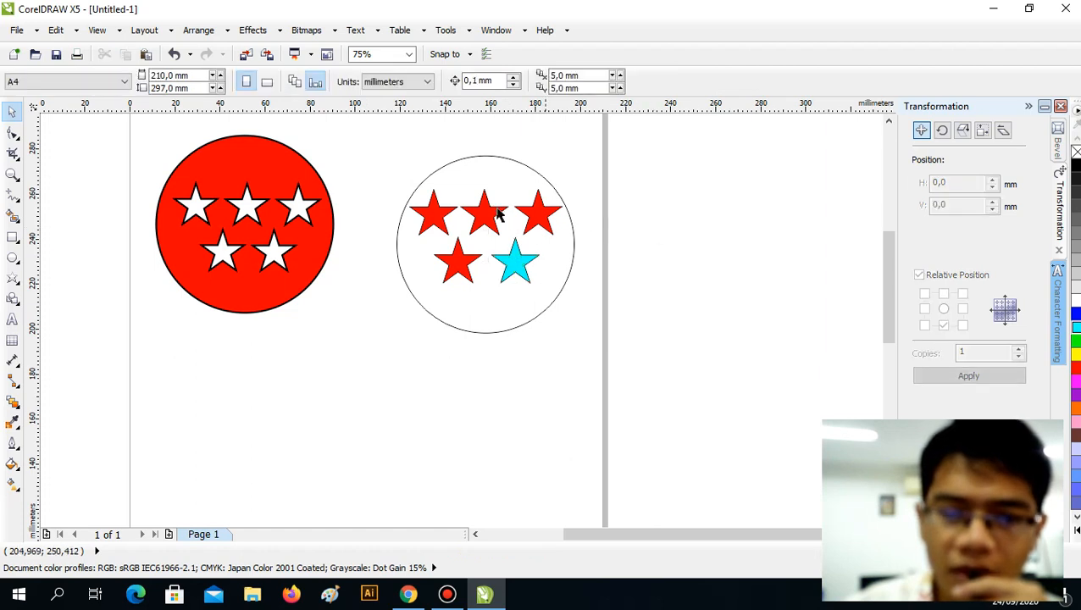
- Undo the cyan star fill and the red fill of the circle with star cutouts, leaving everything deselected
{"action": "left_click", "coordinate": [248, 176]}
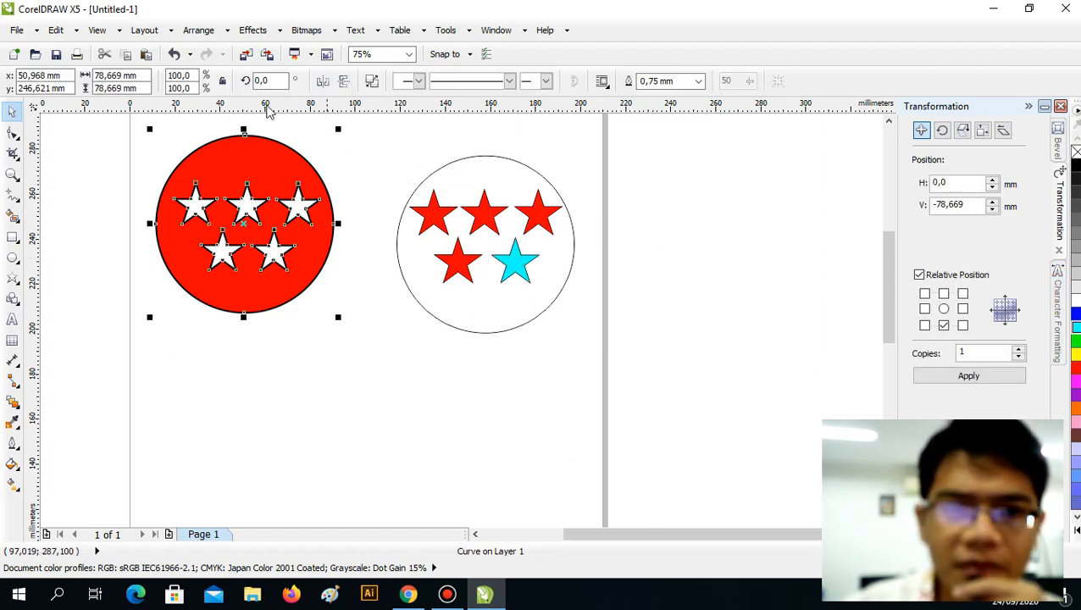
{"action": "left_click", "coordinate": [174, 54]}
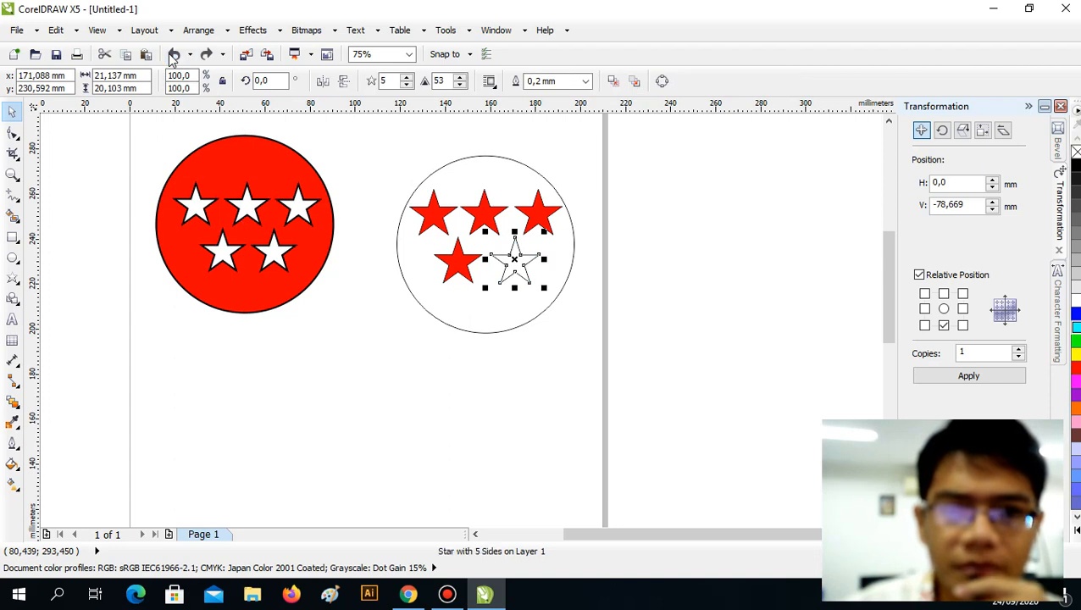
{"action": "left_click", "coordinate": [174, 54]}
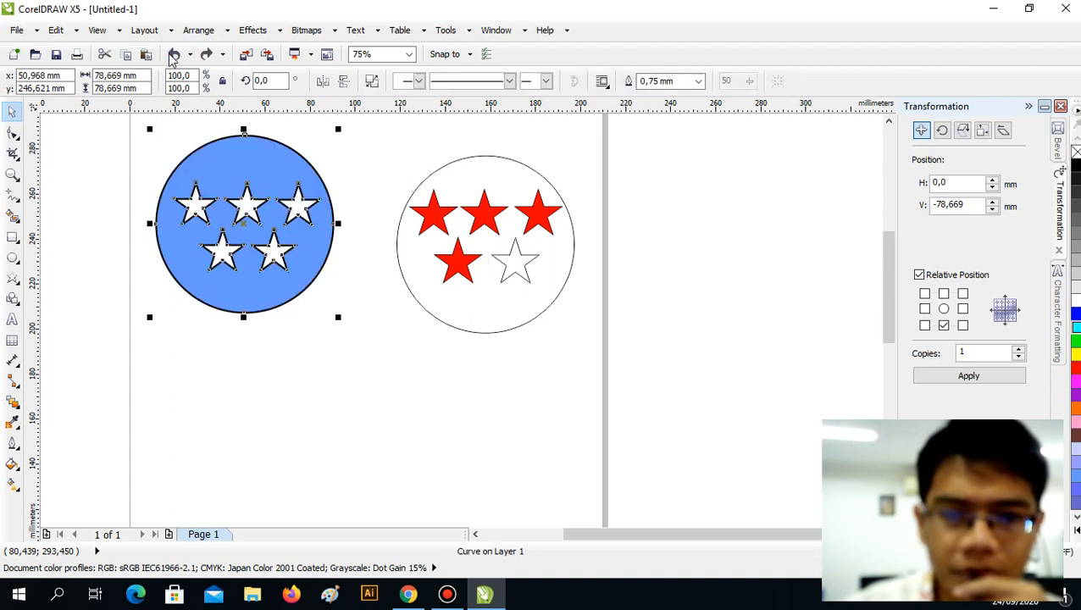
{"action": "left_click", "coordinate": [405, 161]}
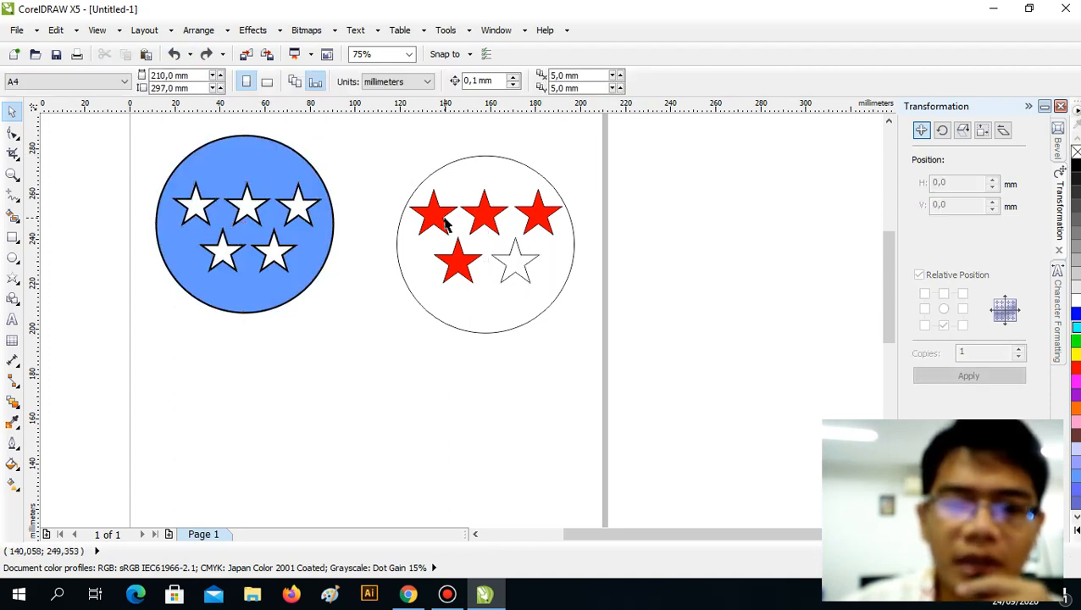
- Fill the first star of the upper row white, and the middle star together with its clone white
{"action": "left_click", "coordinate": [446, 225]}
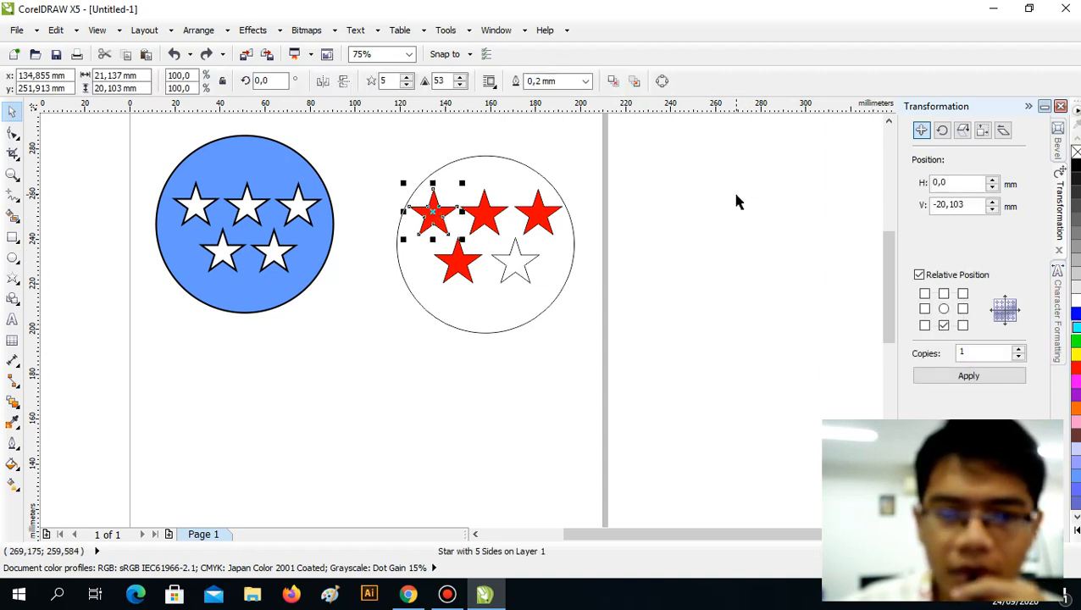
{"action": "left_click", "coordinate": [1073, 300]}
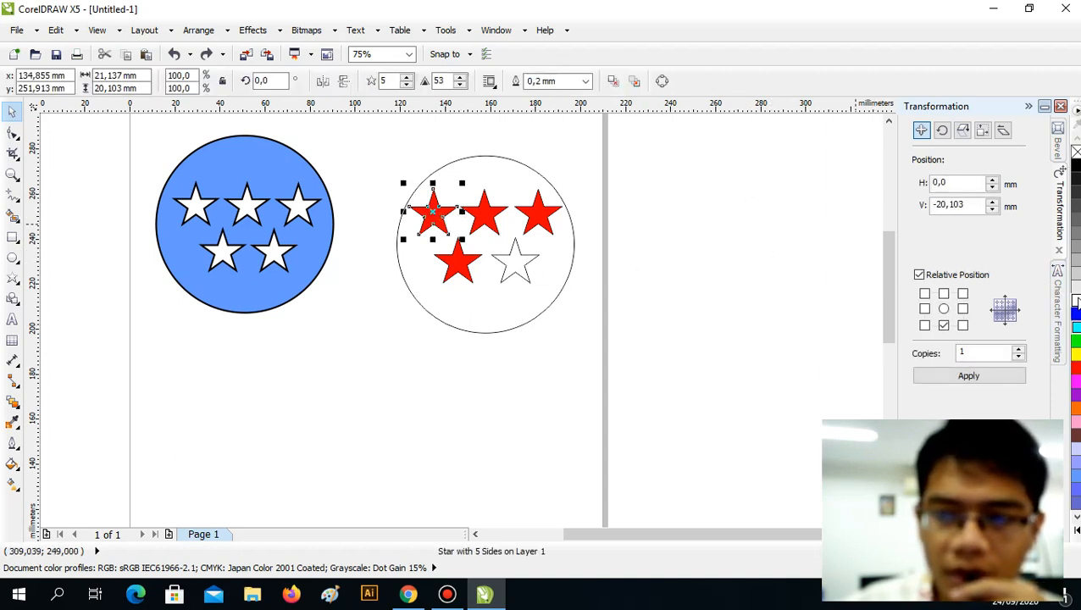
{"action": "left_click", "coordinate": [480, 218]}
{"action": "left_click", "coordinate": [1072, 301]}
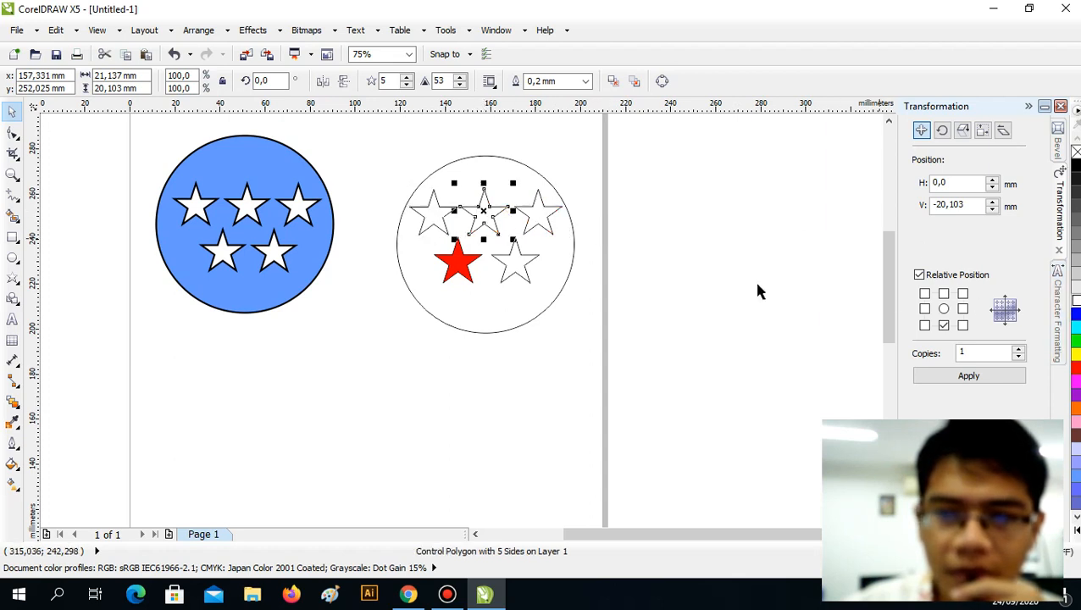
- Fill the left star of the lower row white and deselect it
{"action": "left_click", "coordinate": [471, 268]}
{"action": "left_click", "coordinate": [1073, 301]}
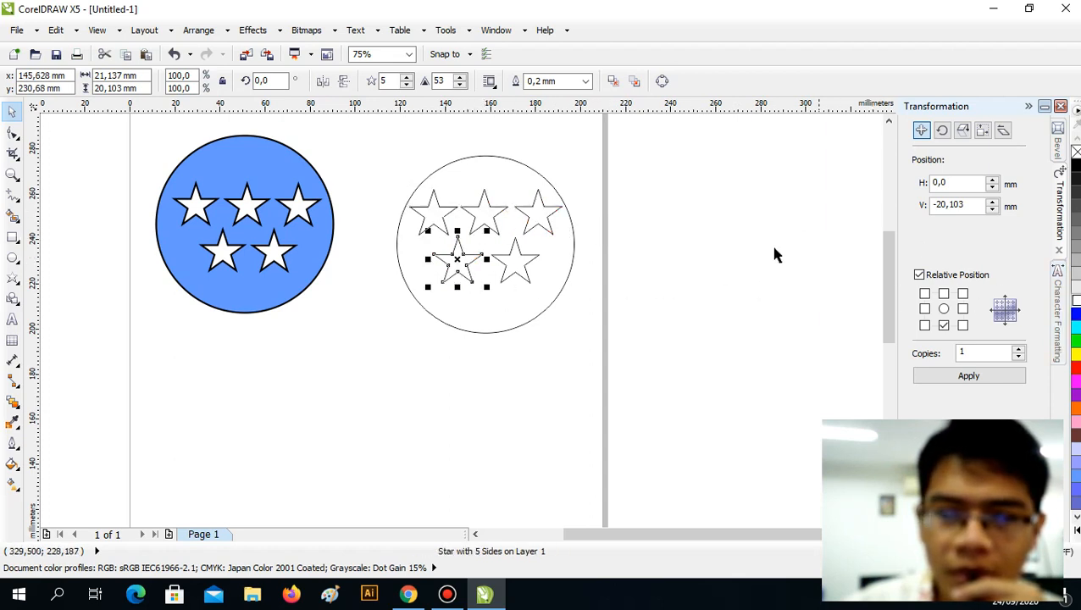
{"action": "left_click", "coordinate": [449, 222]}
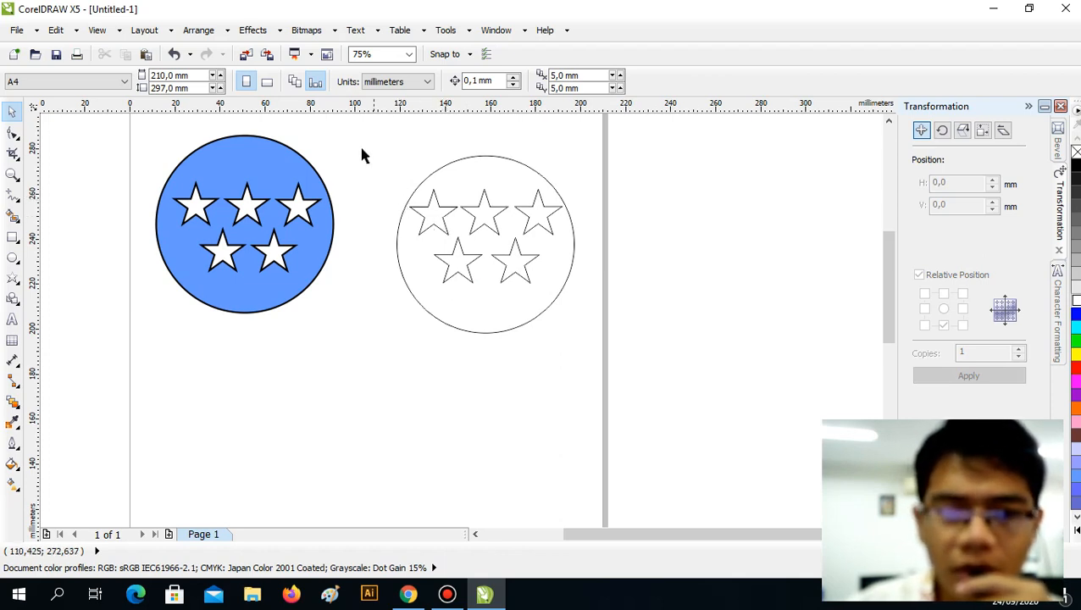
- Select the unfilled circle together with all five stars inside it, and clear the selection
{"action": "left_click_drag", "start_coordinate": [356, 141], "coordinate": [645, 396]}
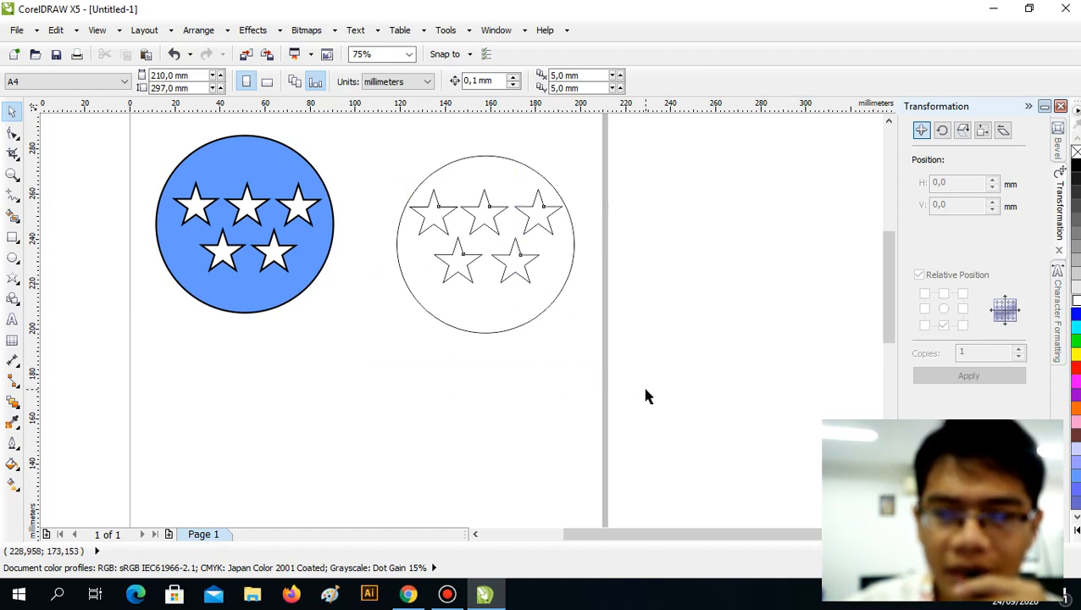
{"action": "left_click", "coordinate": [644, 285]}
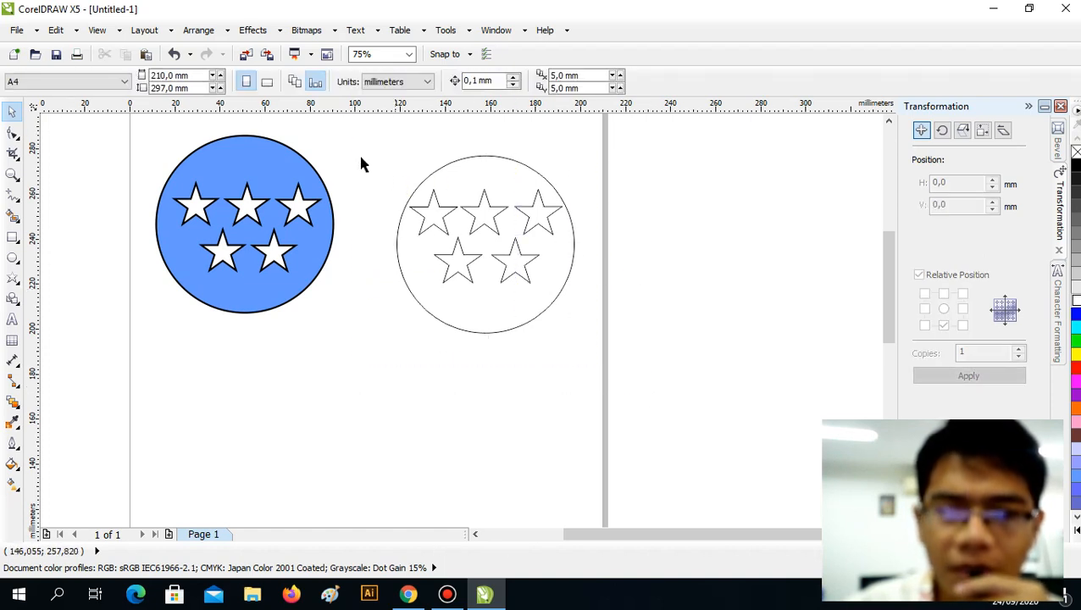
{"action": "left_click_drag", "start_coordinate": [360, 147], "coordinate": [652, 340]}
{"action": "left_click_drag", "start_coordinate": [662, 358], "coordinate": [662, 359]}
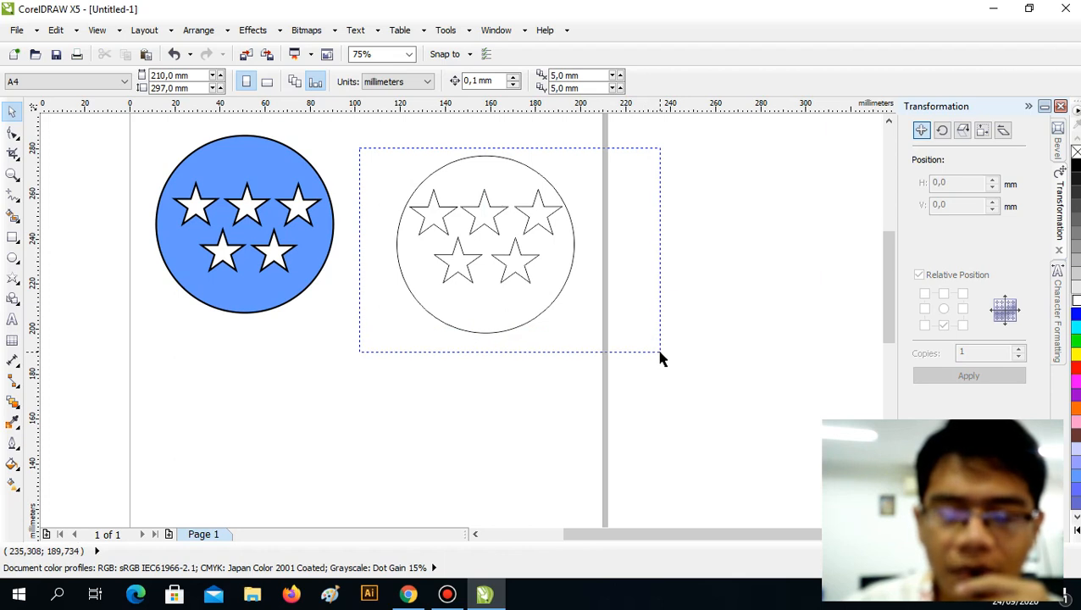
{"action": "left_click_drag", "start_coordinate": [662, 358], "coordinate": [661, 357]}
{"action": "left_click", "coordinate": [640, 261]}
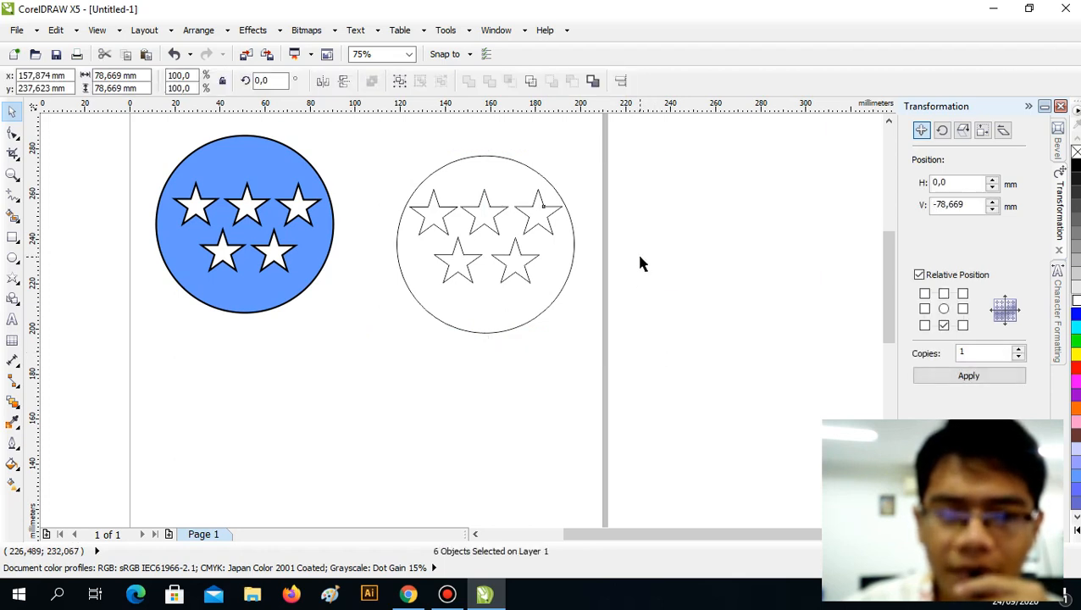
- Check whether Combine is available for the first star of the upper row together with the unfilled circle
{"action": "left_click", "coordinate": [439, 212]}
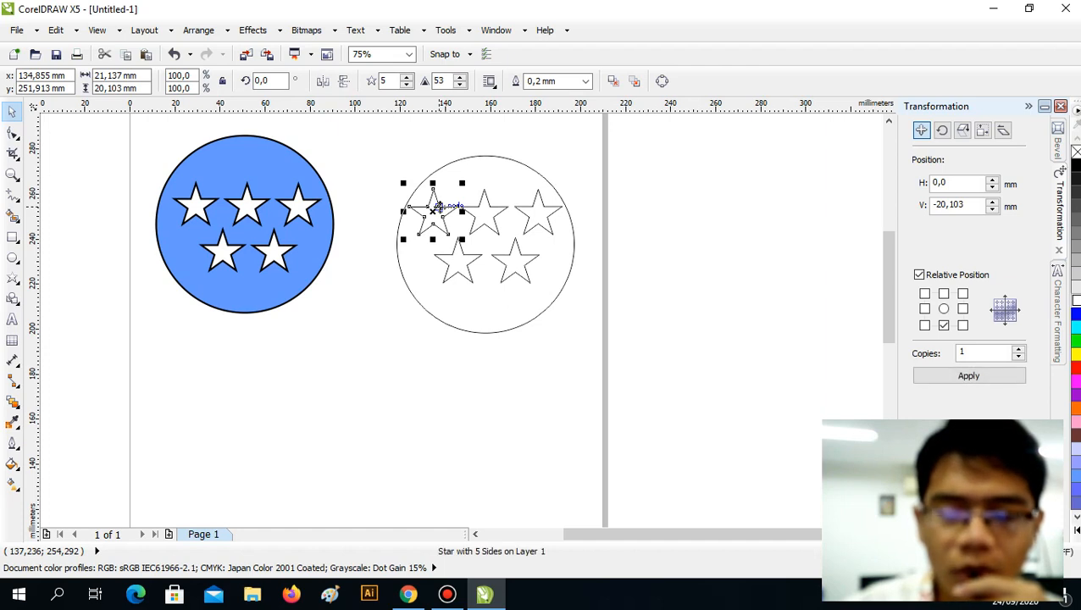
{"action": "left_click", "coordinate": [509, 174], "text": "shift"}
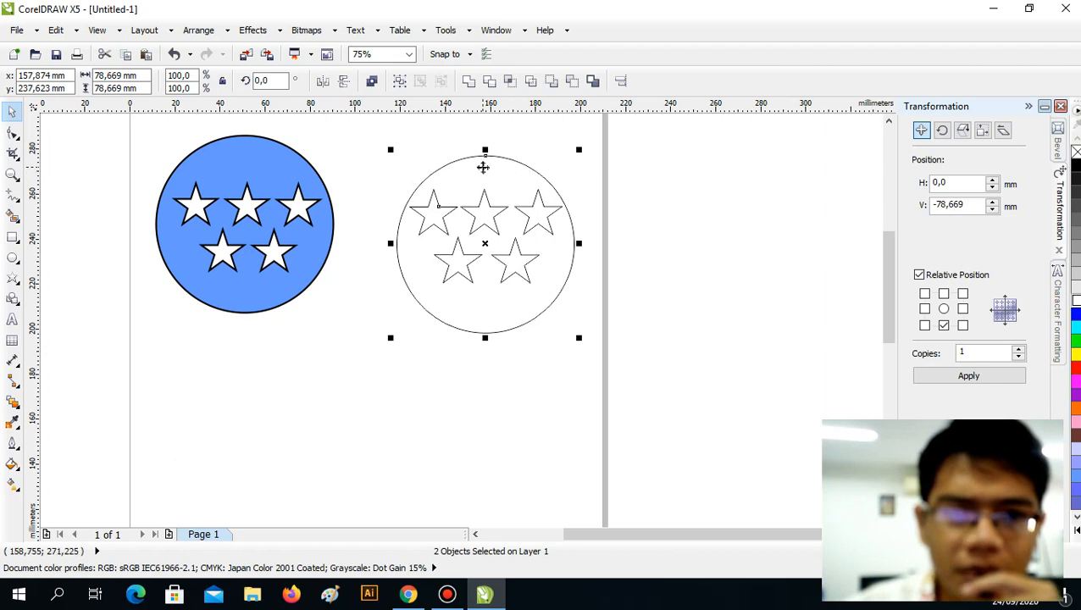
{"action": "left_click", "coordinate": [194, 32]}
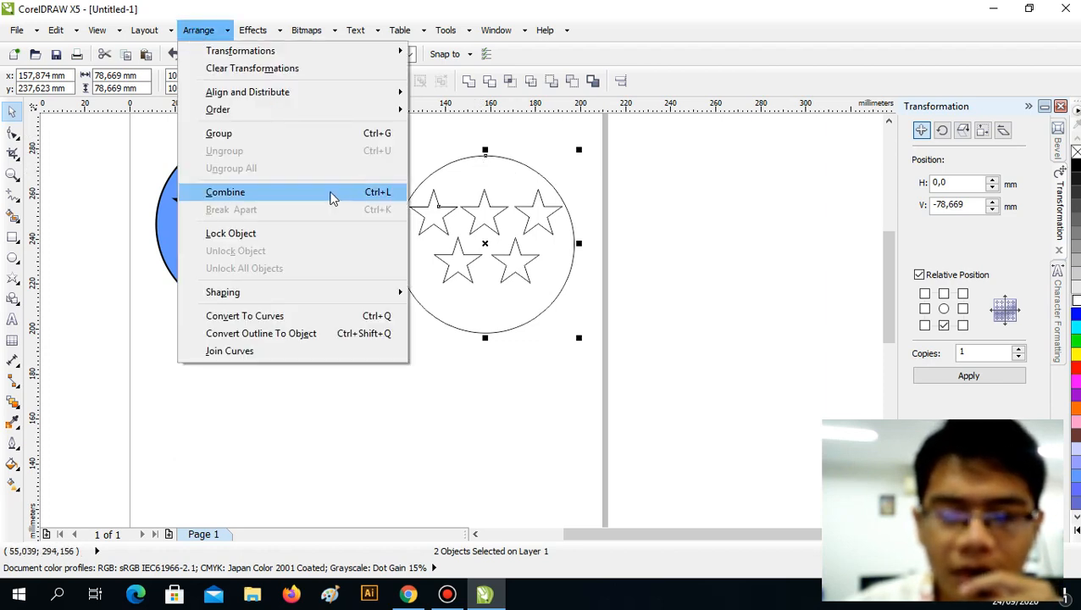
{"action": "left_click", "coordinate": [704, 180]}
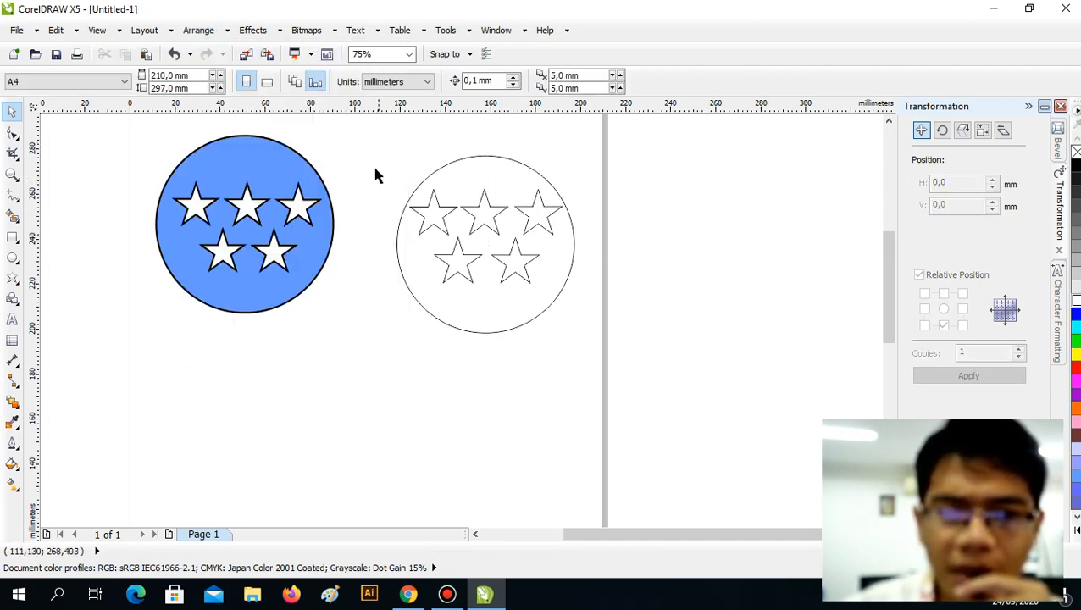
- Fill the unfilled circle around the stars yellow and undo the fill
{"action": "left_click", "coordinate": [447, 164]}
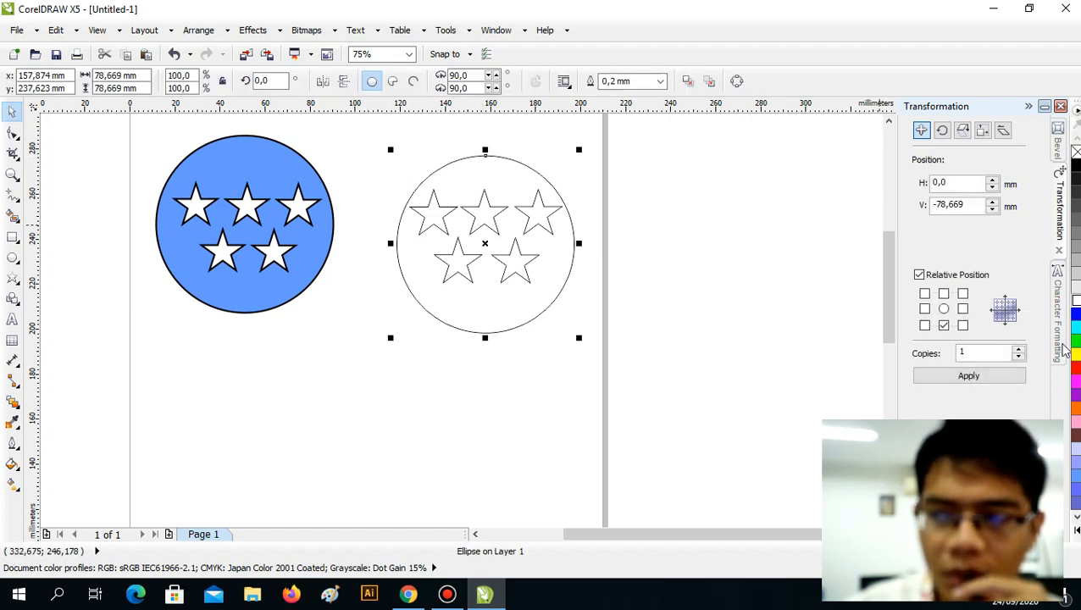
{"action": "left_click", "coordinate": [1075, 355]}
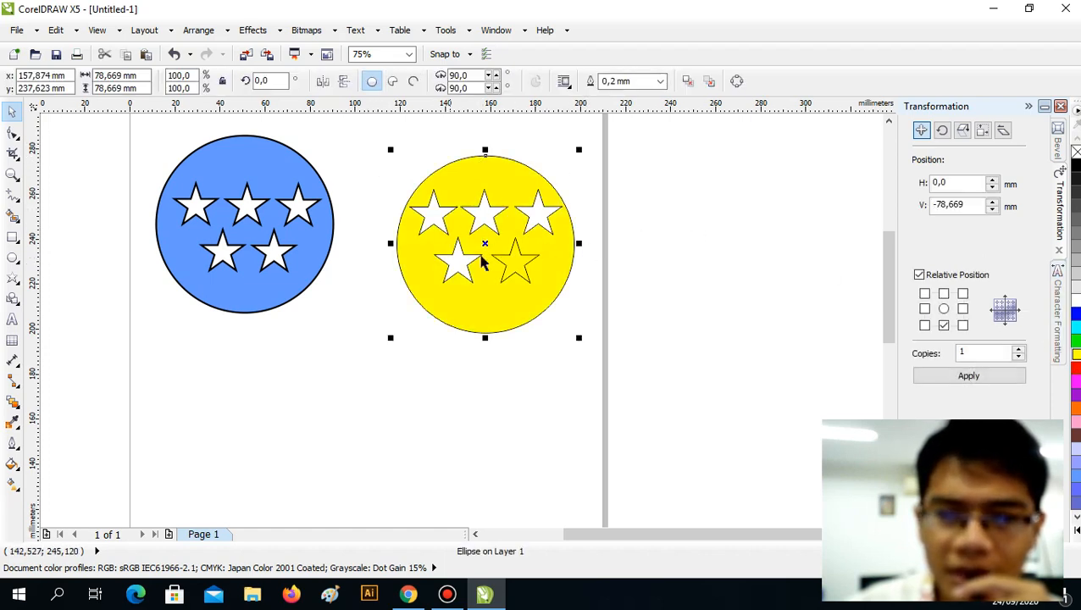
{"action": "left_click", "coordinate": [174, 55]}
- Check whether Combine is available for the unfilled circle together with all five stars
{"action": "left_click_drag", "start_coordinate": [358, 129], "coordinate": [644, 403]}
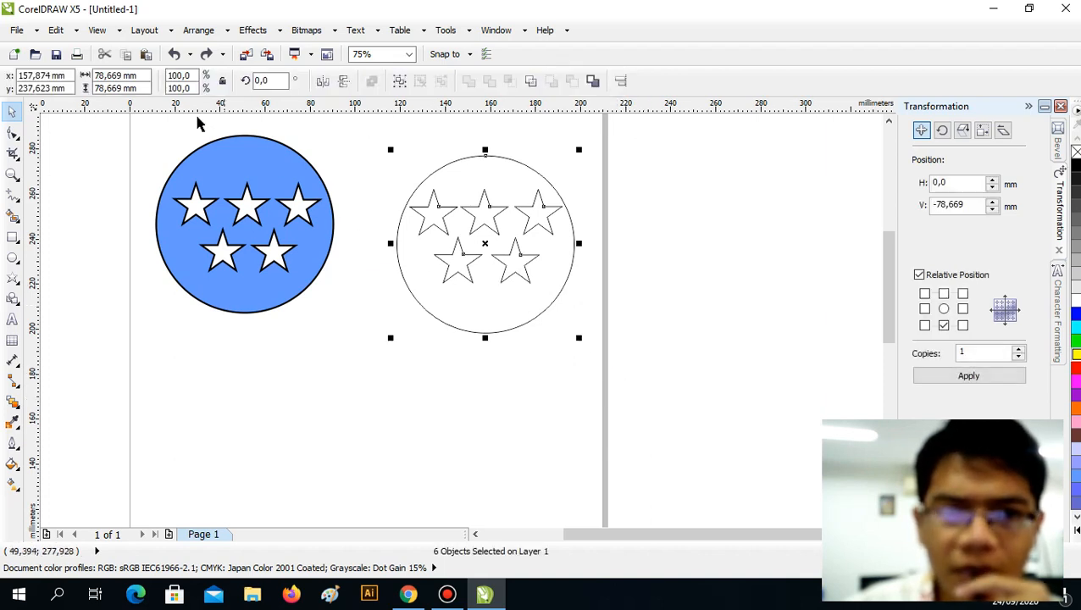
{"action": "left_click", "coordinate": [195, 31]}
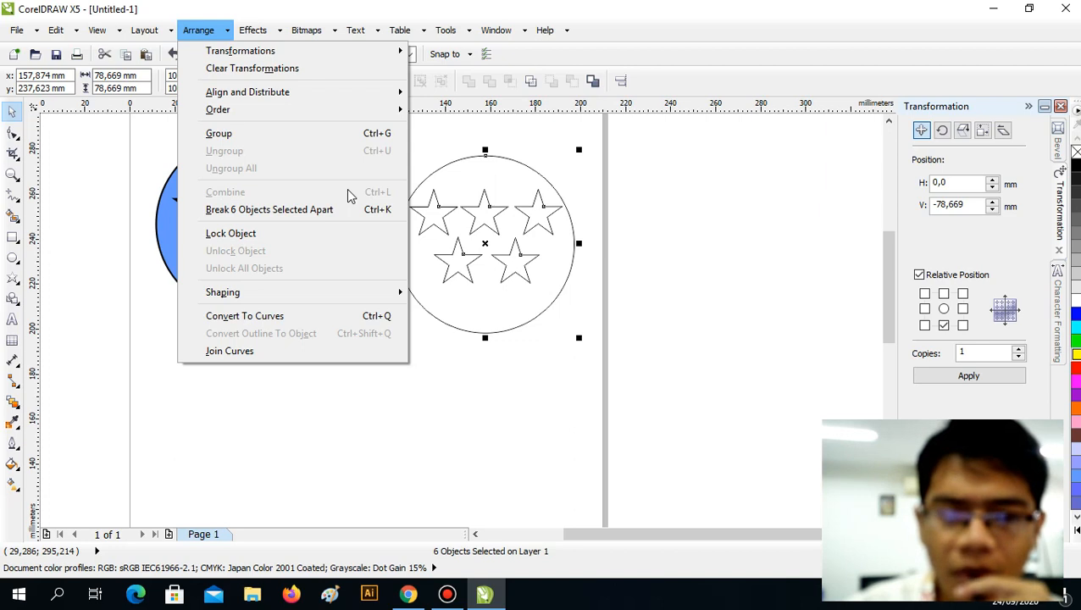
{"action": "left_click", "coordinate": [763, 244]}
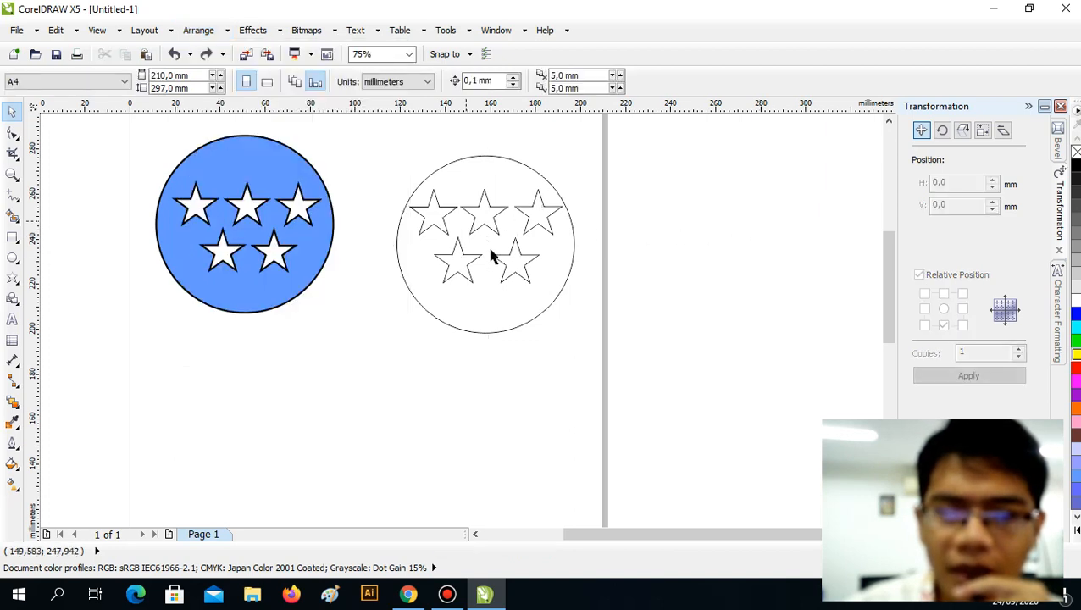
{"action": "left_click", "coordinate": [522, 259]}
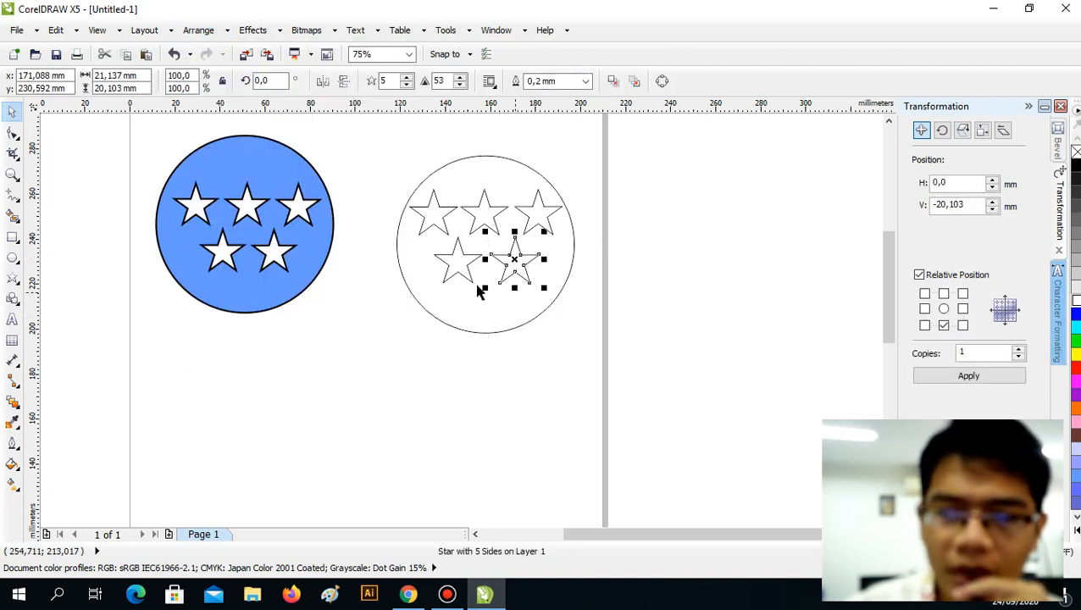
{"action": "left_click_drag", "start_coordinate": [365, 133], "coordinate": [669, 367]}
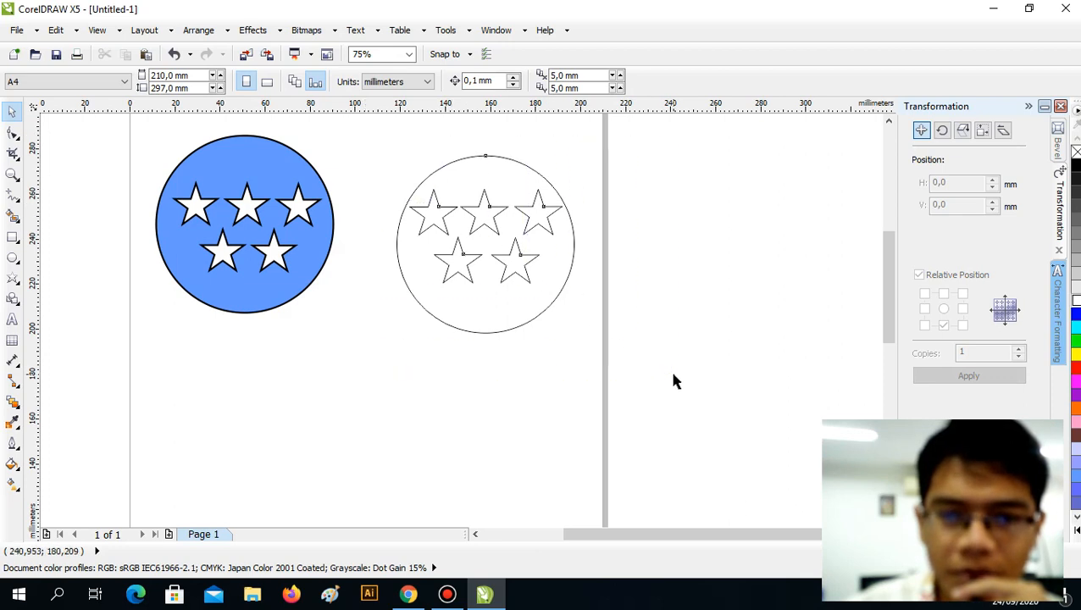
{"action": "left_click", "coordinate": [198, 30]}
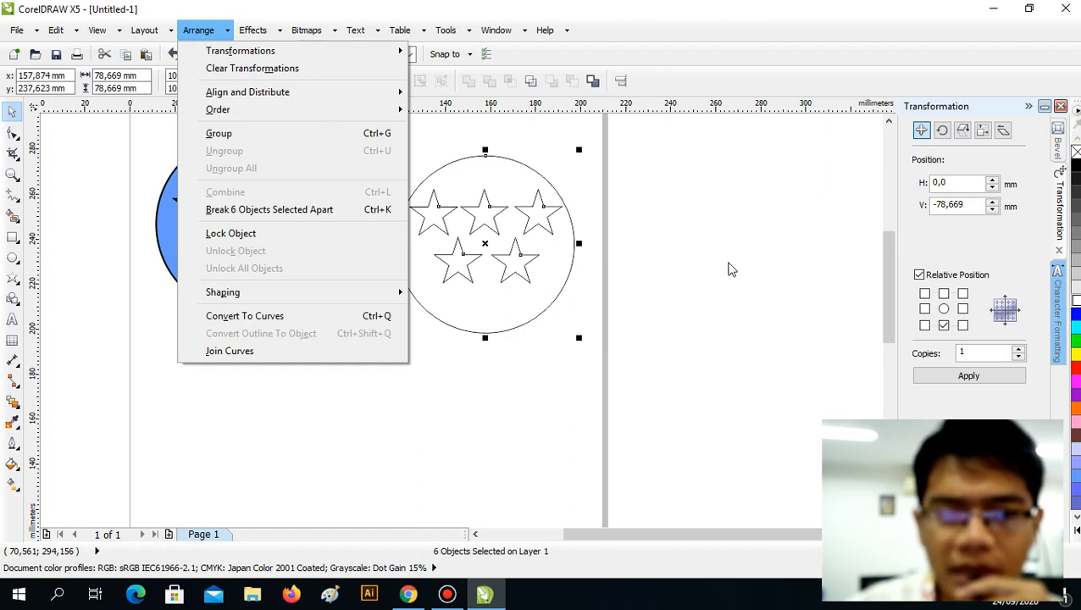
{"action": "left_click", "coordinate": [727, 239]}
{"action": "left_click", "coordinate": [715, 241]}
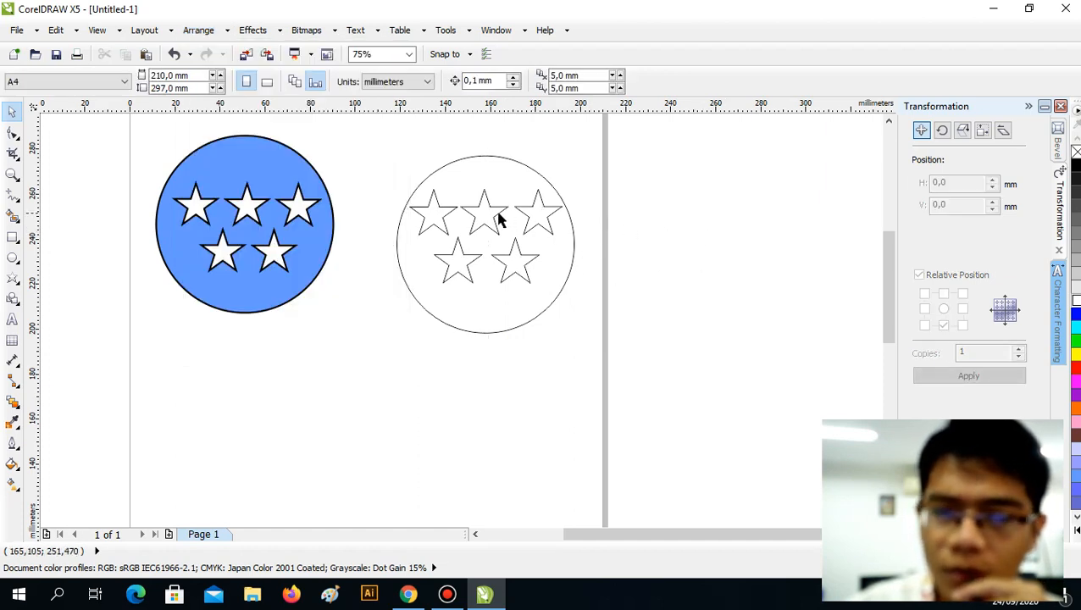
- Recheck the availability of Combine with only the first upper star and the surrounding circle selected
{"action": "left_click", "coordinate": [433, 214]}
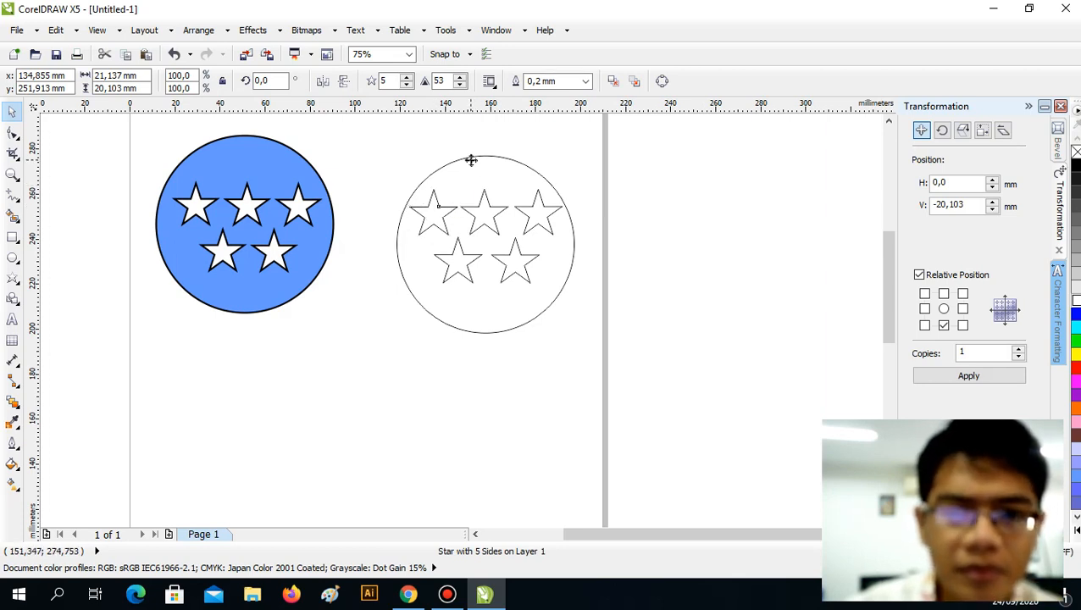
{"action": "left_click", "coordinate": [470, 159], "text": "shift"}
{"action": "left_click", "coordinate": [198, 30]}
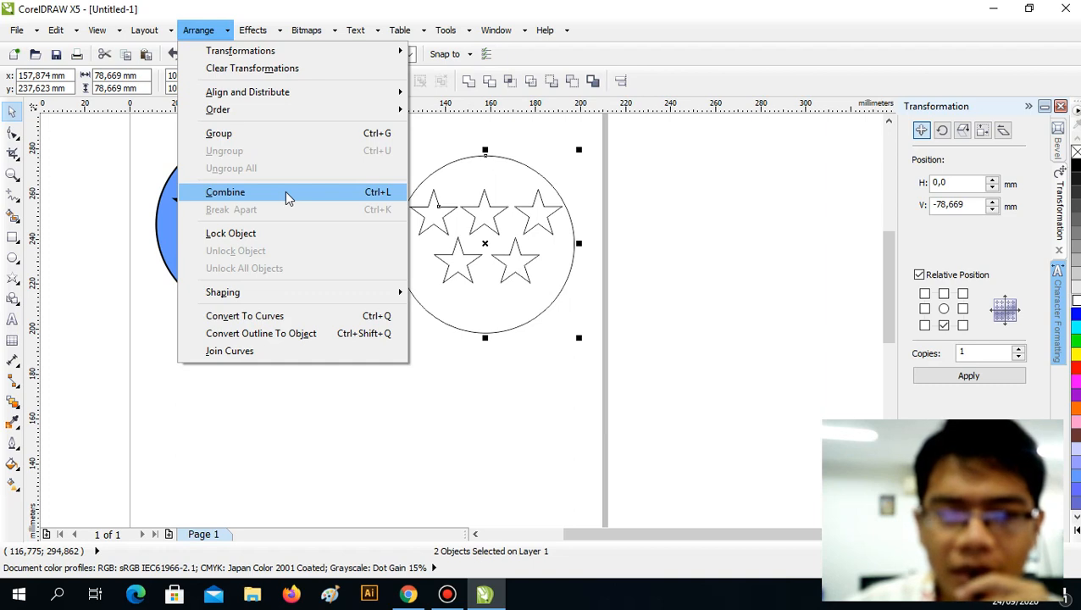
{"action": "left_click", "coordinate": [734, 200]}
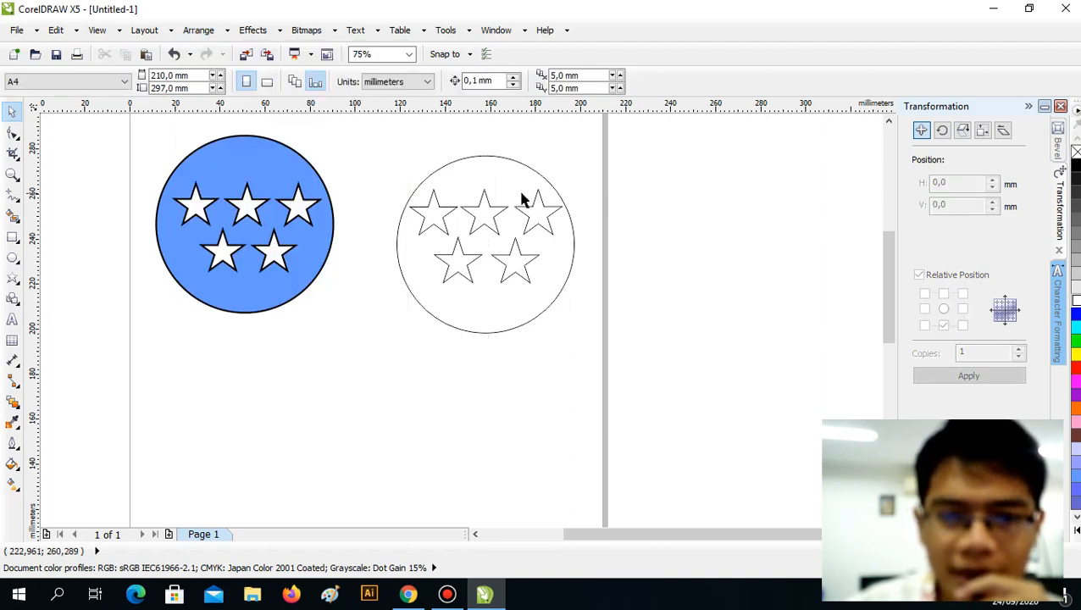
- Check whether Combine is available for the middle star of the upper row together with the surrounding circle
{"action": "left_click", "coordinate": [490, 205]}
{"action": "left_click", "coordinate": [488, 210]}
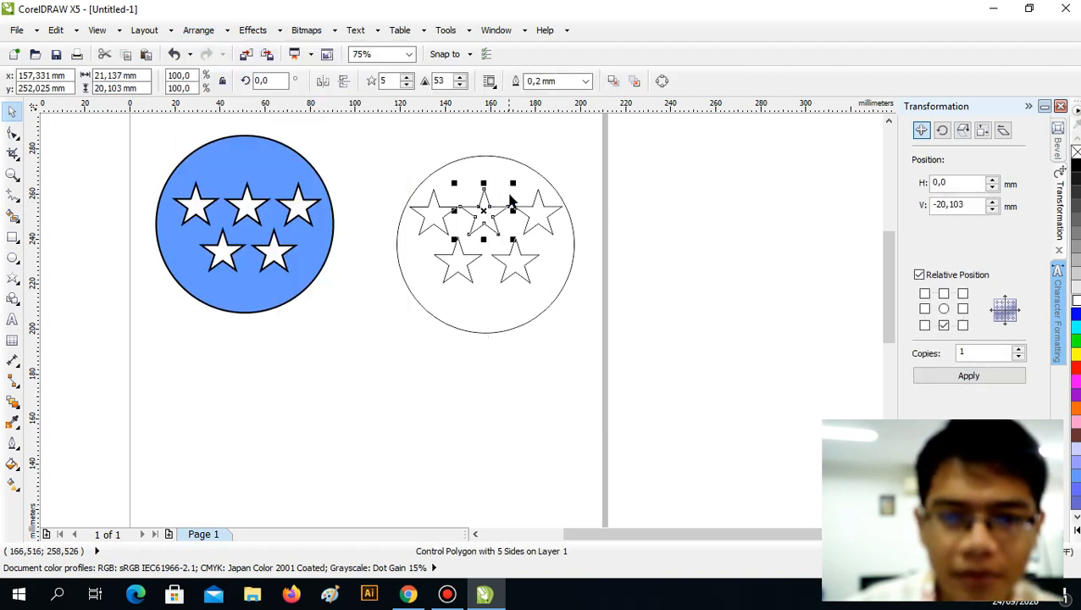
{"action": "left_click", "coordinate": [521, 166], "text": "shift"}
{"action": "left_click", "coordinate": [203, 30]}
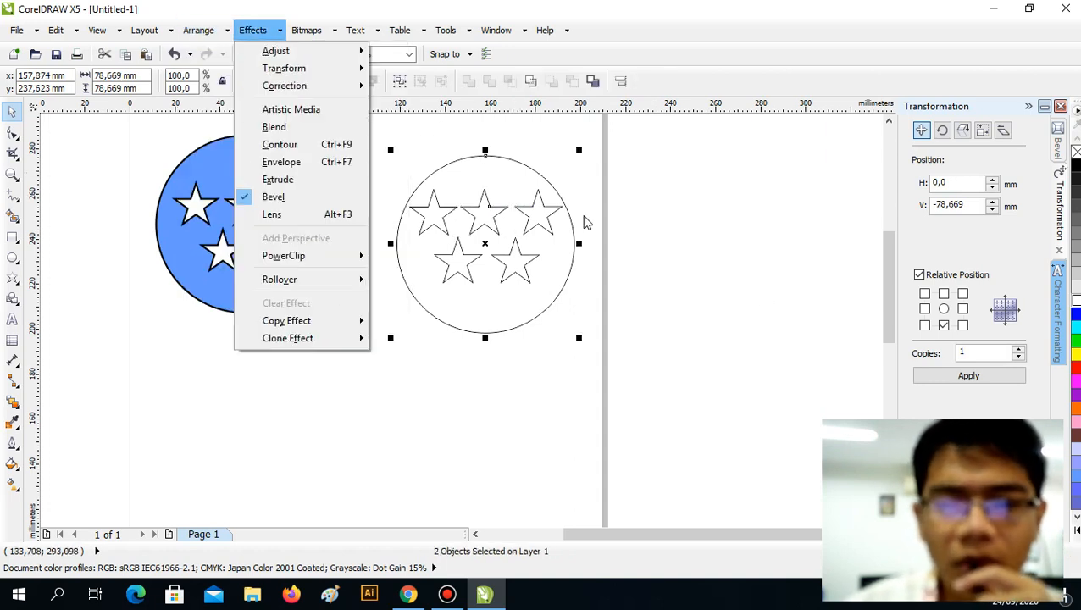
{"action": "left_click", "coordinate": [685, 217]}
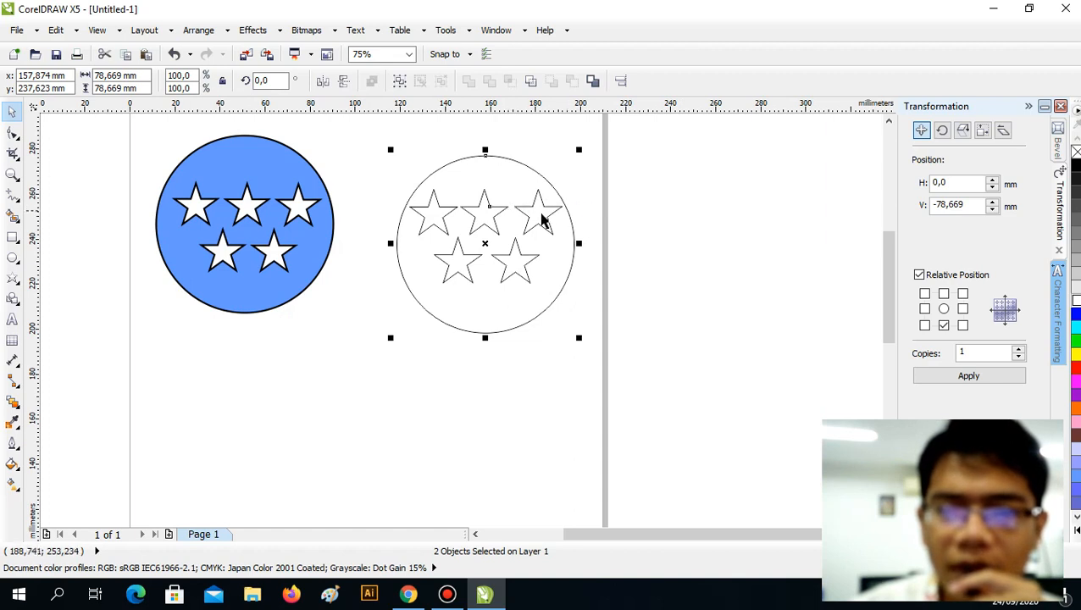
- Delete the middle star of the upper row together with its clone in the unfilled circle
{"action": "left_click", "coordinate": [675, 214]}
{"action": "left_click", "coordinate": [485, 212]}
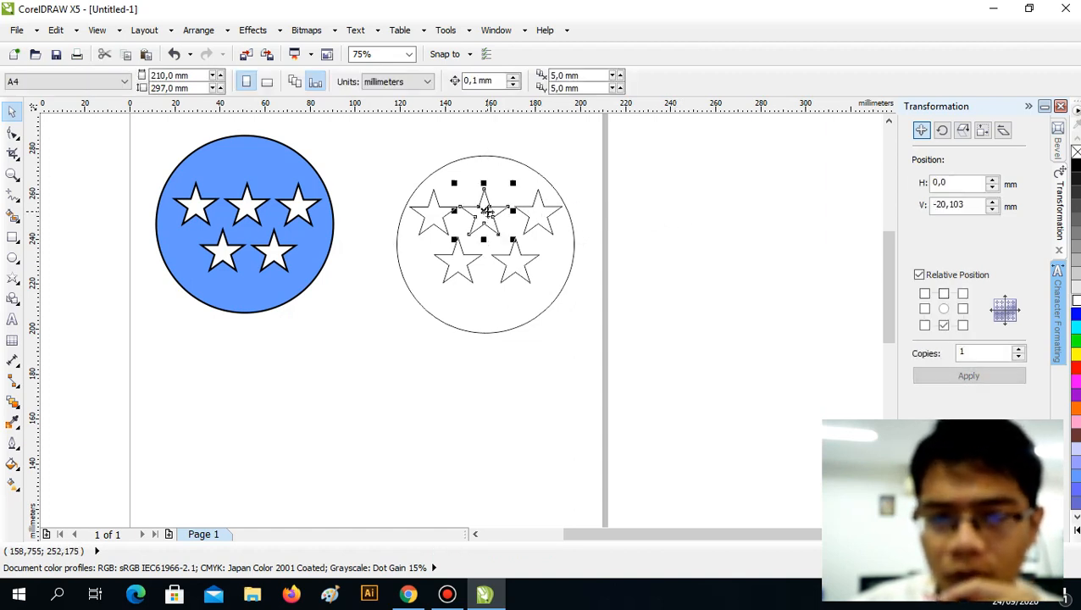
{"action": "key", "text": "Delete"}
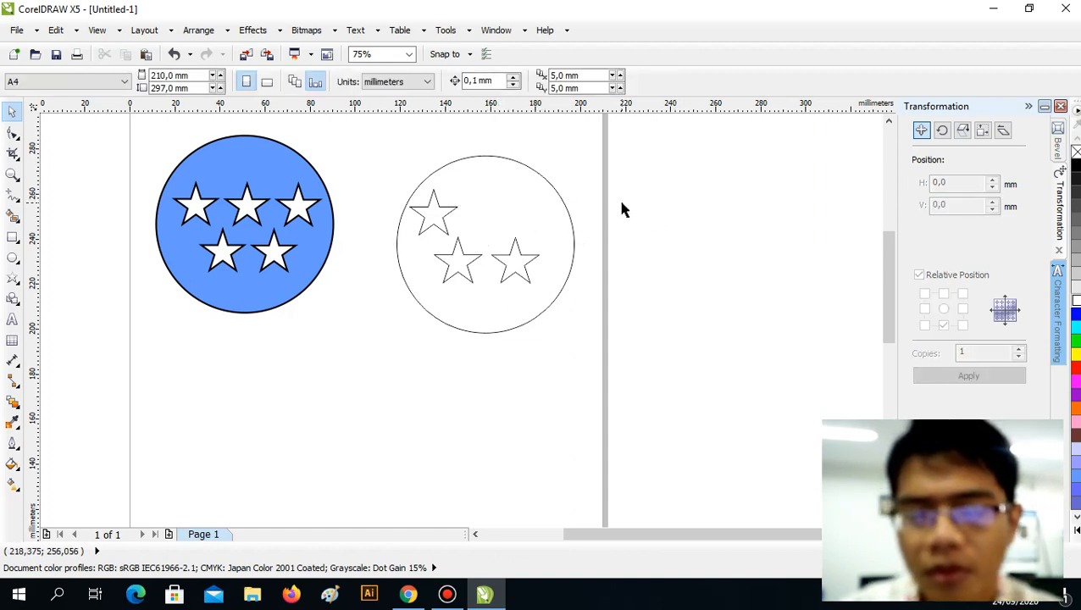
{"action": "left_click", "coordinate": [435, 219]}
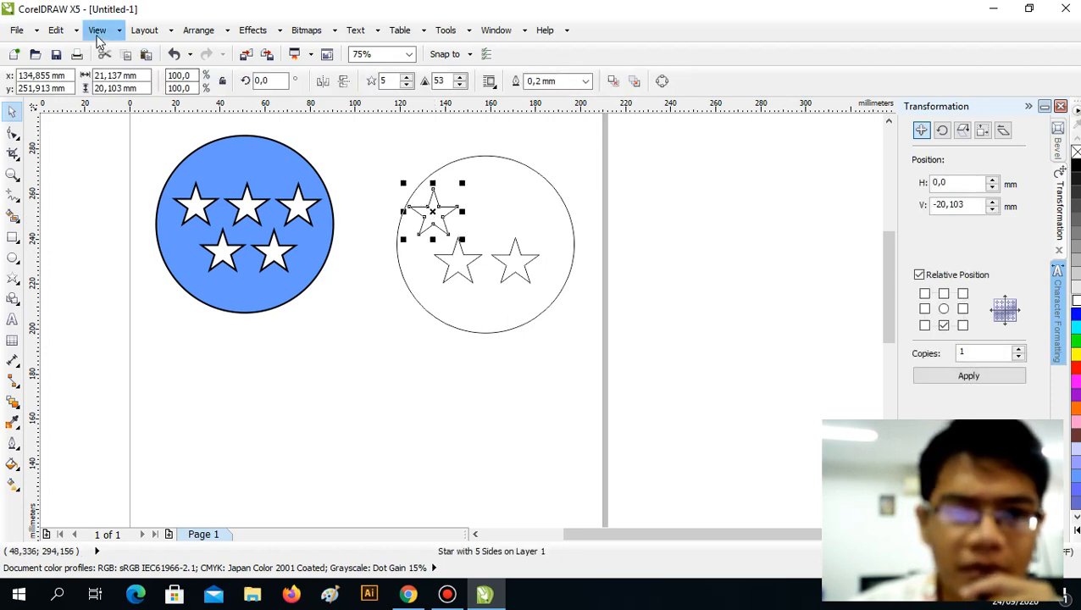
{"action": "left_click", "coordinate": [98, 36]}
{"action": "mouse_move", "coordinate": [62, 36]}
{"action": "left_click", "coordinate": [364, 142]}
{"action": "left_click", "coordinate": [364, 141]}
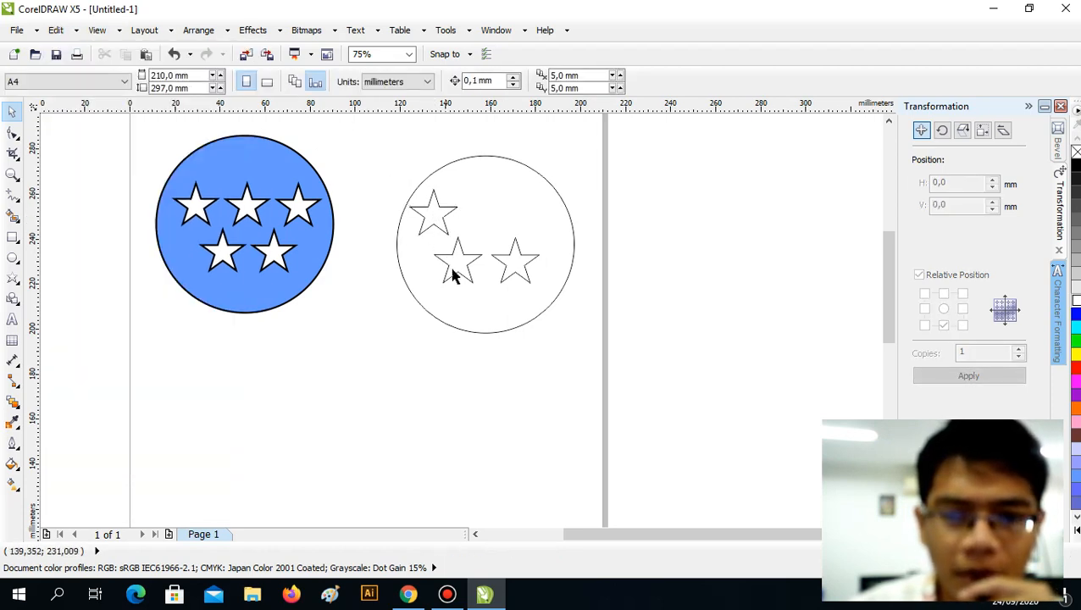
- Check whether Combine is available for the left star of the lower row together with the surrounding circle
{"action": "left_click", "coordinate": [455, 263]}
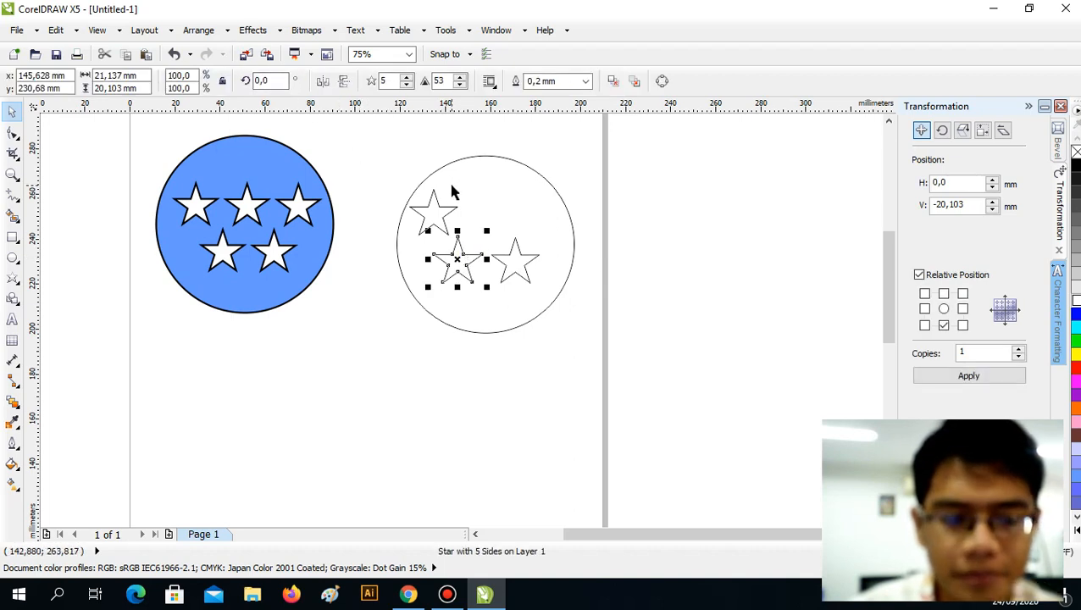
{"action": "left_click", "coordinate": [484, 159], "text": "shift"}
{"action": "left_click", "coordinate": [210, 31]}
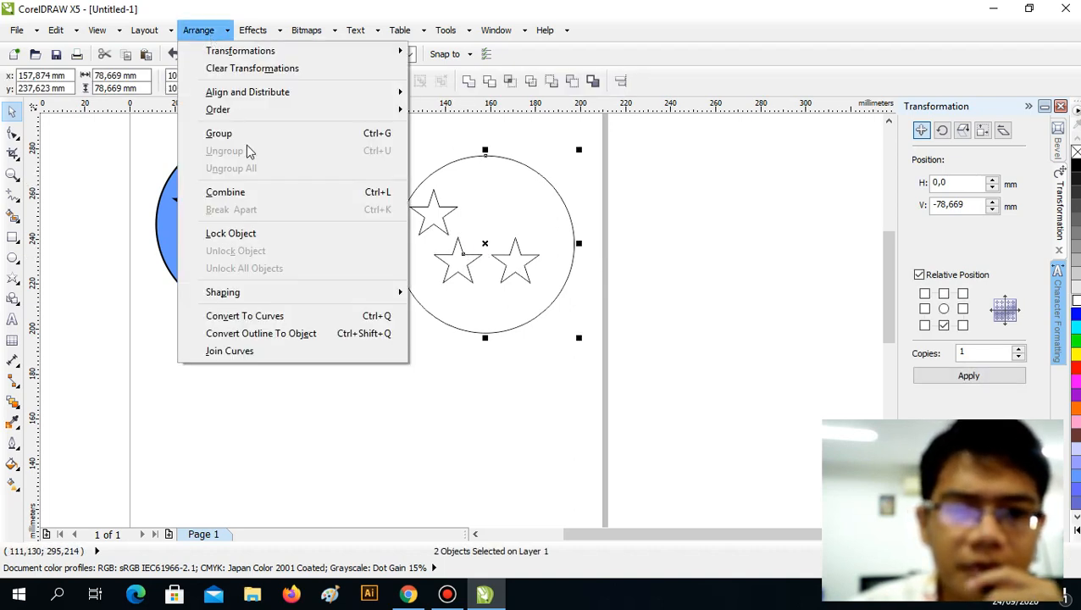
{"action": "left_click", "coordinate": [654, 196]}
{"action": "left_click", "coordinate": [654, 196]}
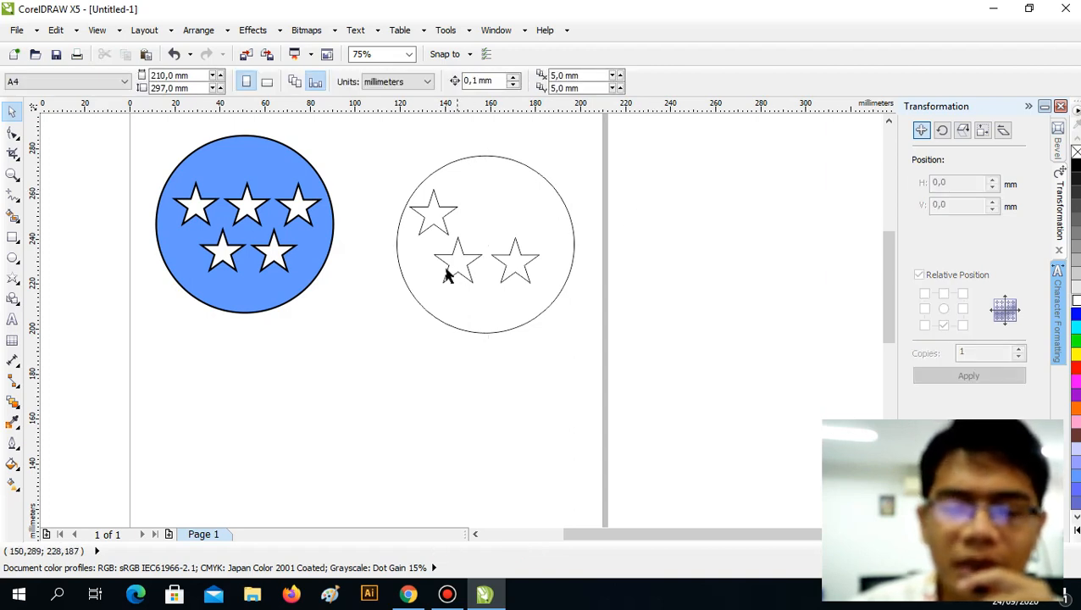
- Duplicate the remaining upper star and place the copy in the middle of the upper row, beside the original
{"action": "left_click", "coordinate": [434, 206]}
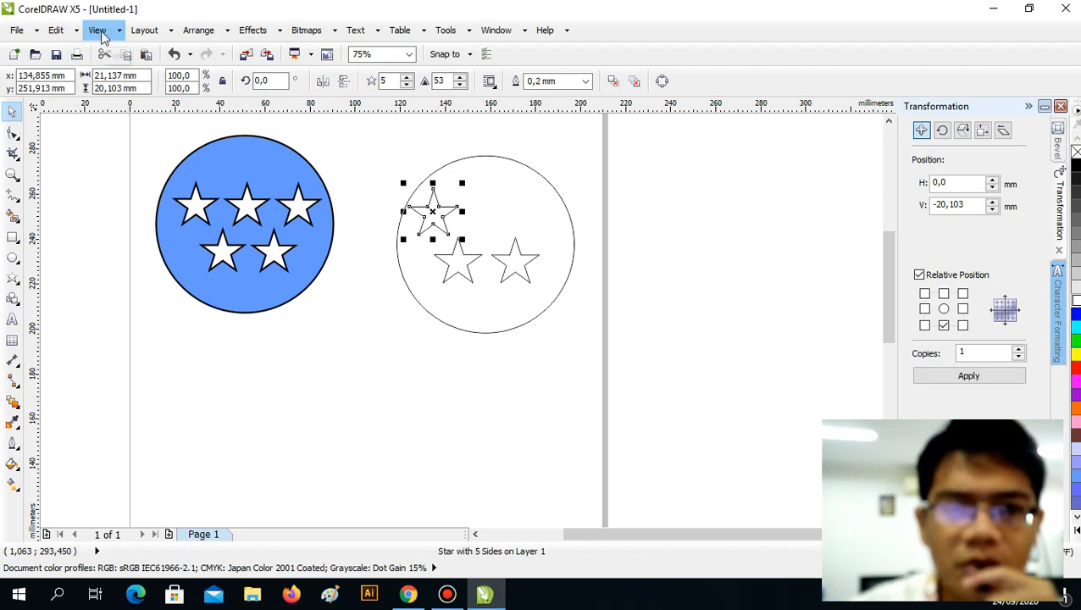
{"action": "left_click", "coordinate": [57, 31]}
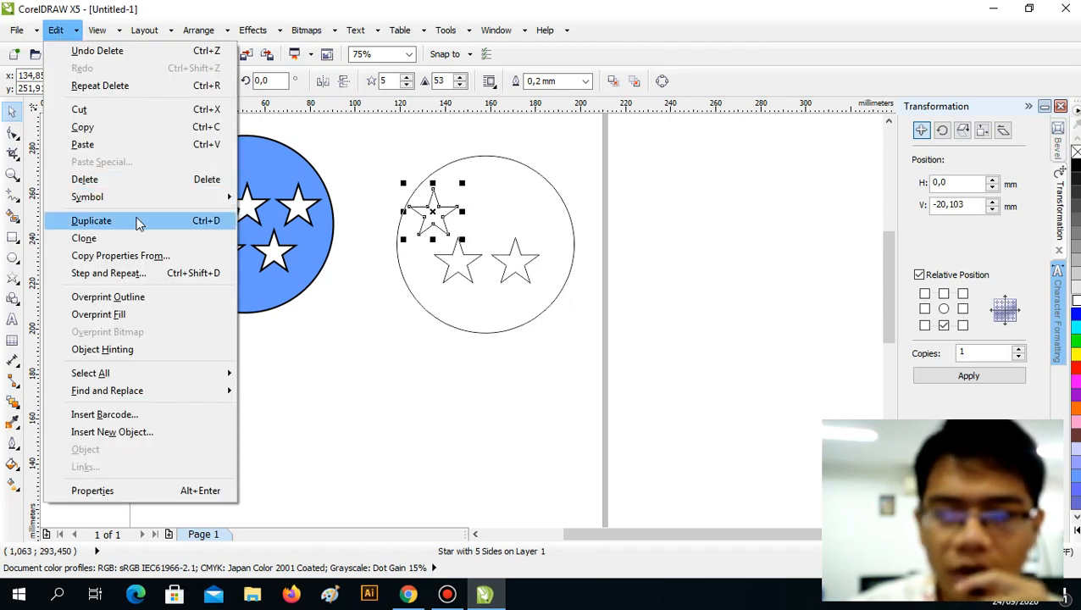
{"action": "left_click", "coordinate": [138, 222]}
{"action": "left_click_drag", "start_coordinate": [435, 200], "coordinate": [490, 208]}
{"action": "scroll", "coordinate": [490, 208], "scroll_direction": "up", "scroll_amount": 2}
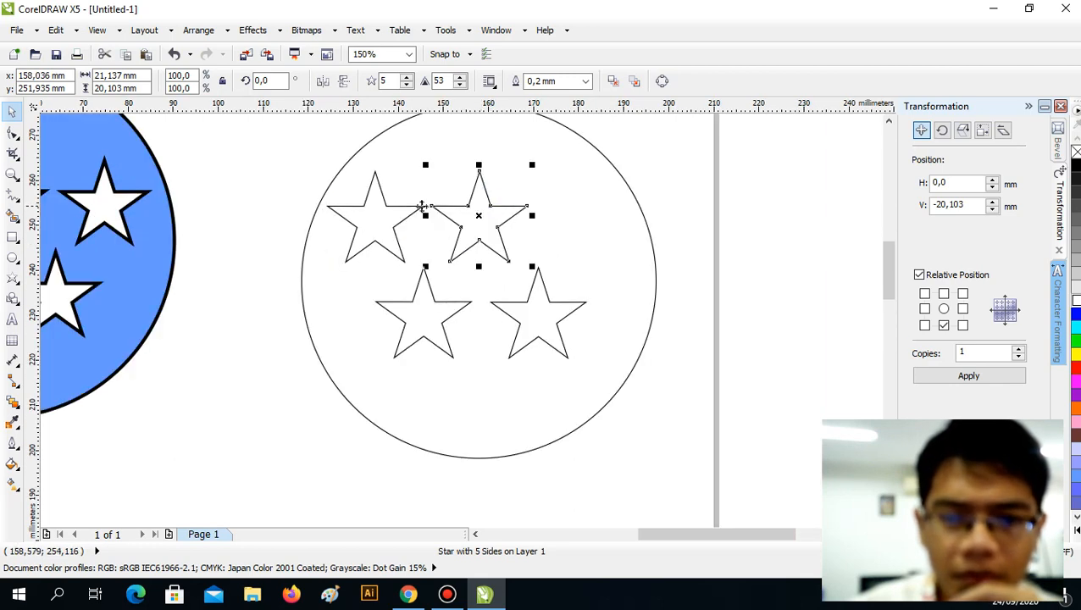
- Duplicate the upper row's middle star and place the copy at the right end of that row in the unfilled circle
{"action": "left_click", "coordinate": [55, 29]}
{"action": "left_click", "coordinate": [145, 216]}
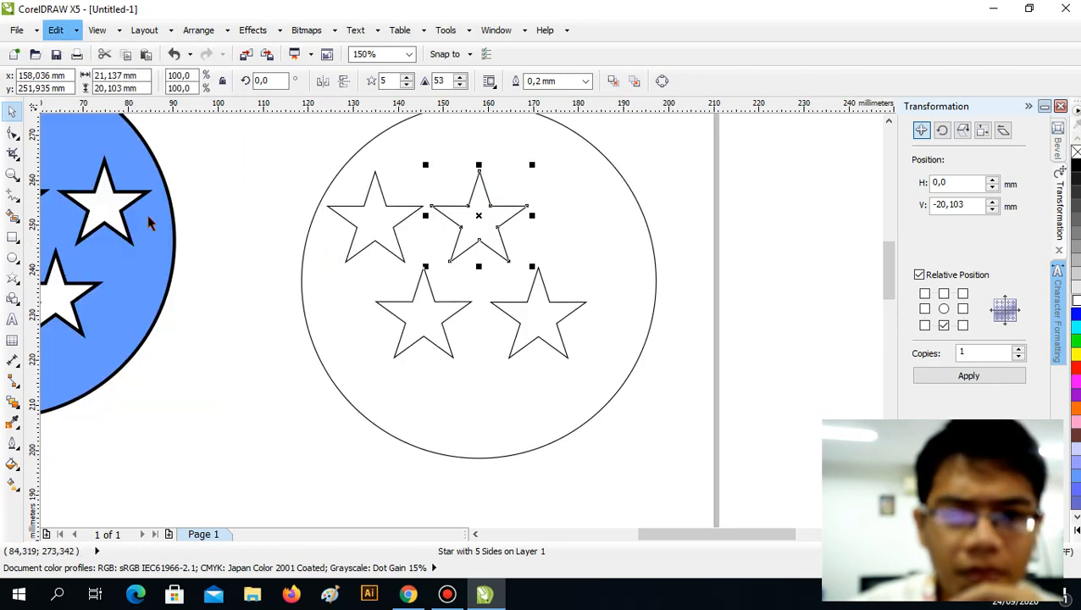
{"action": "left_click", "coordinate": [708, 204]}
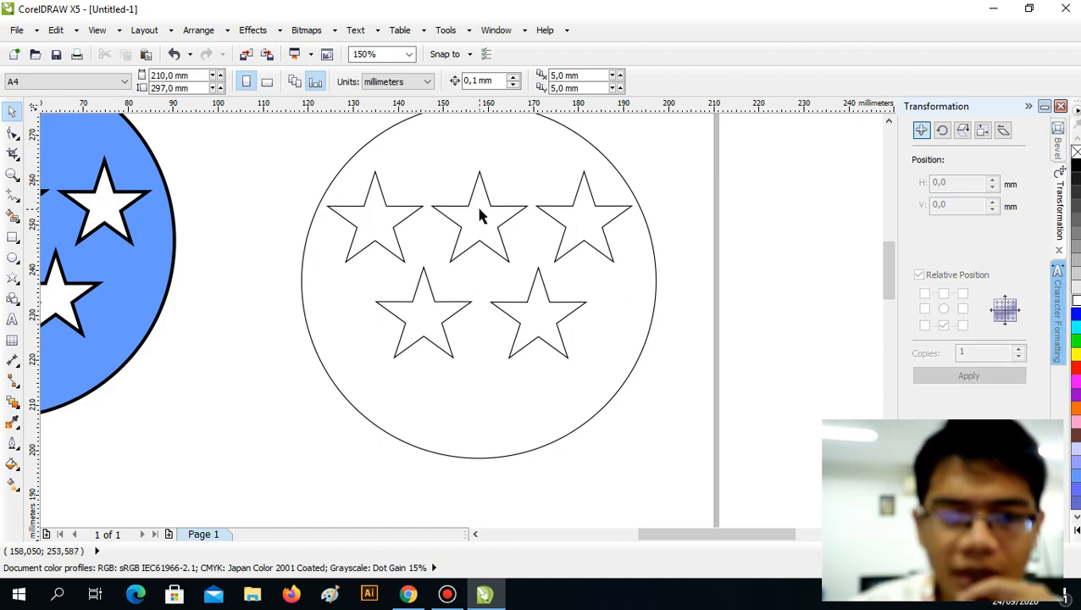
- Combine the unfilled circle and its five stars into a single object
{"action": "left_click", "coordinate": [480, 214]}
{"action": "scroll", "coordinate": [299, 193], "scroll_direction": "down", "scroll_amount": 2}
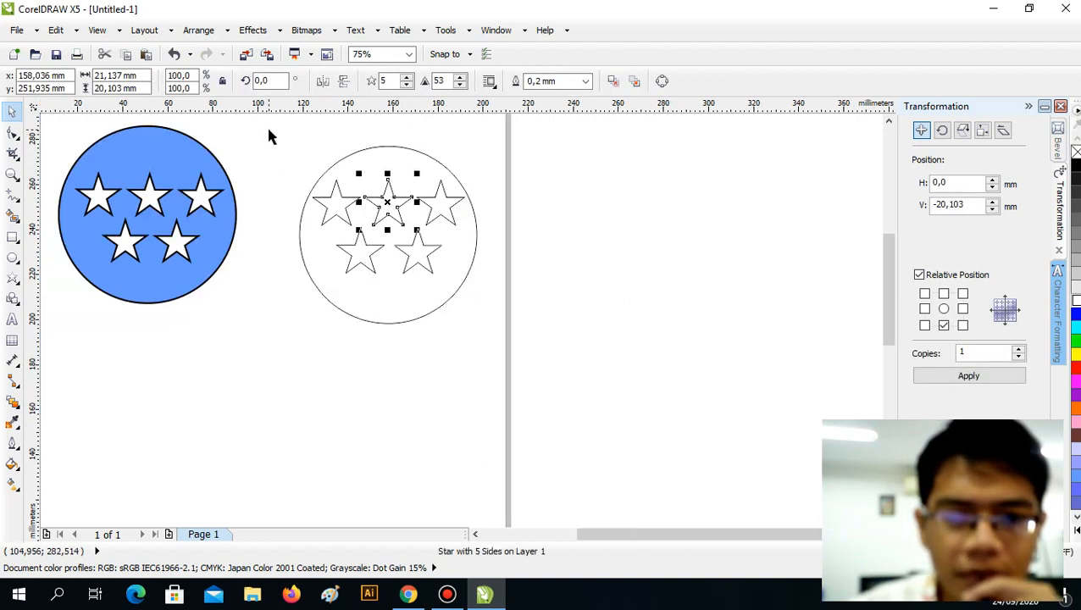
{"action": "left_click_drag", "start_coordinate": [269, 129], "coordinate": [568, 351]}
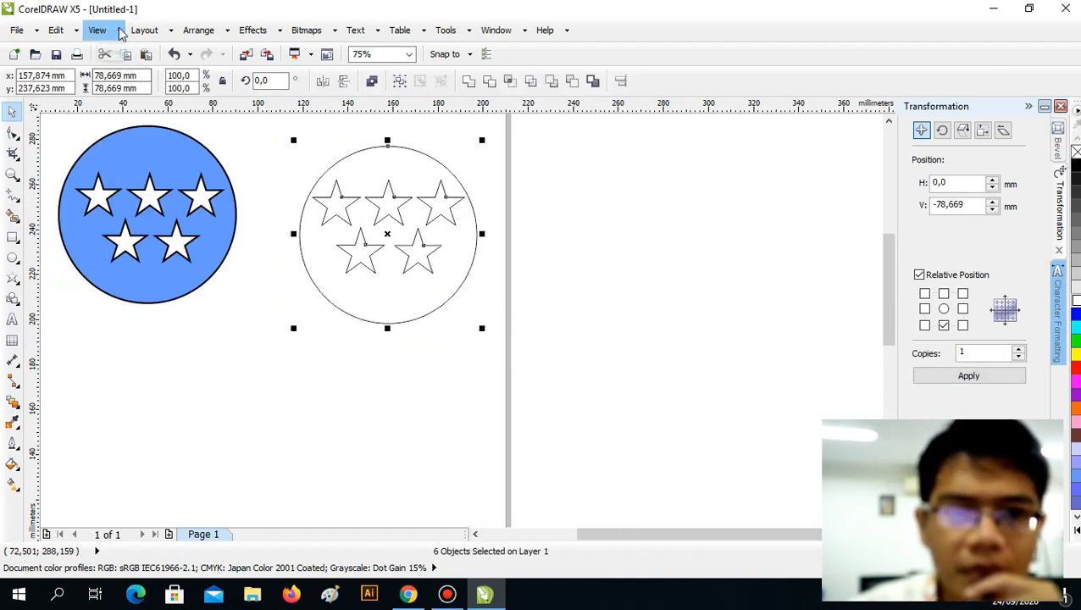
{"action": "left_click", "coordinate": [203, 32]}
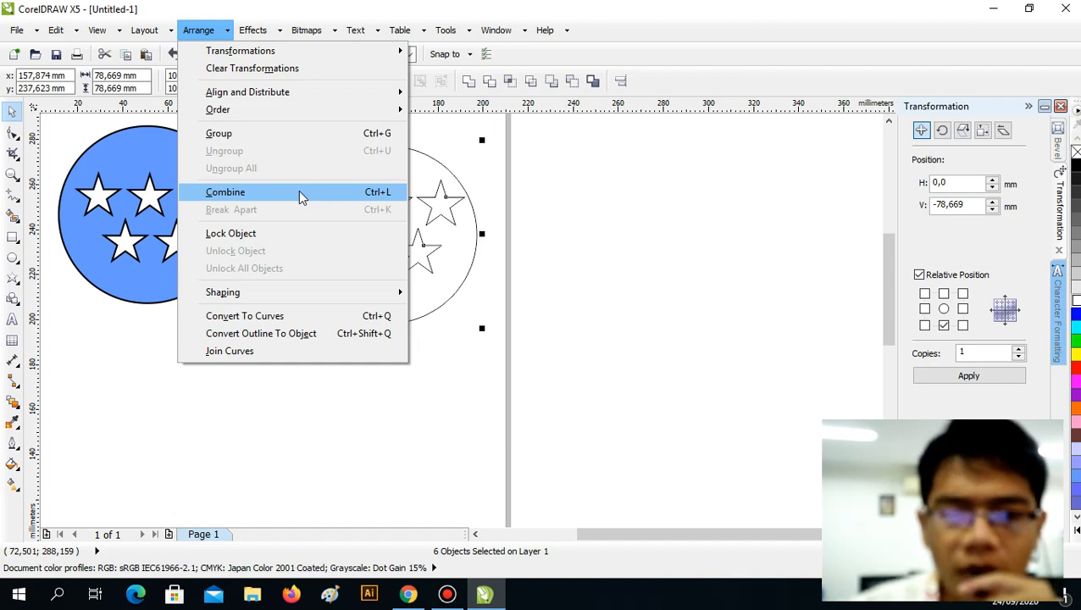
{"action": "left_click", "coordinate": [557, 210]}
{"action": "left_click", "coordinate": [558, 210]}
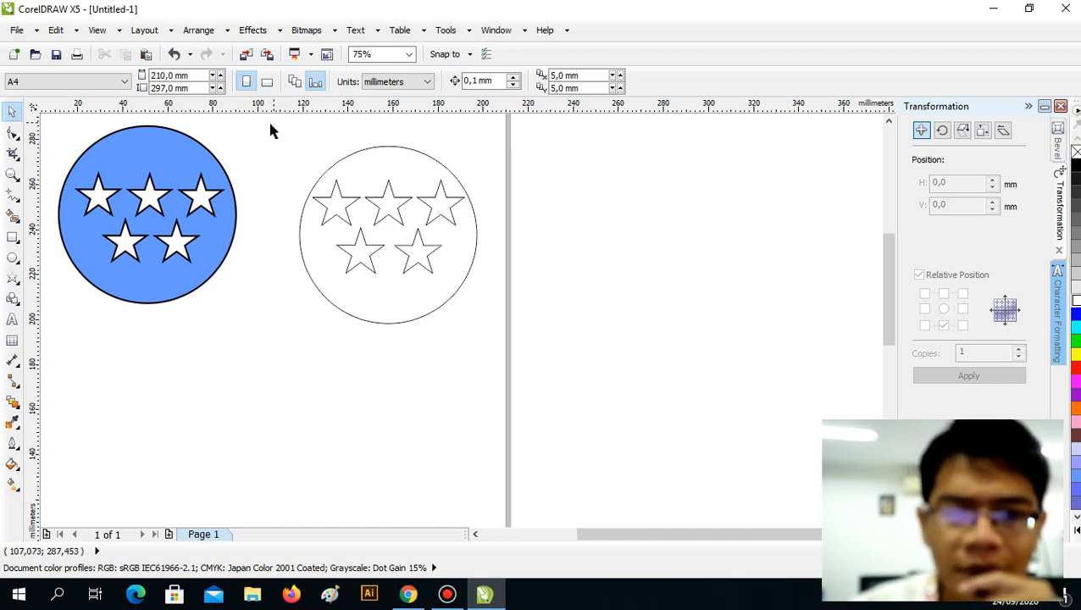
{"action": "left_click_drag", "start_coordinate": [258, 132], "coordinate": [560, 375]}
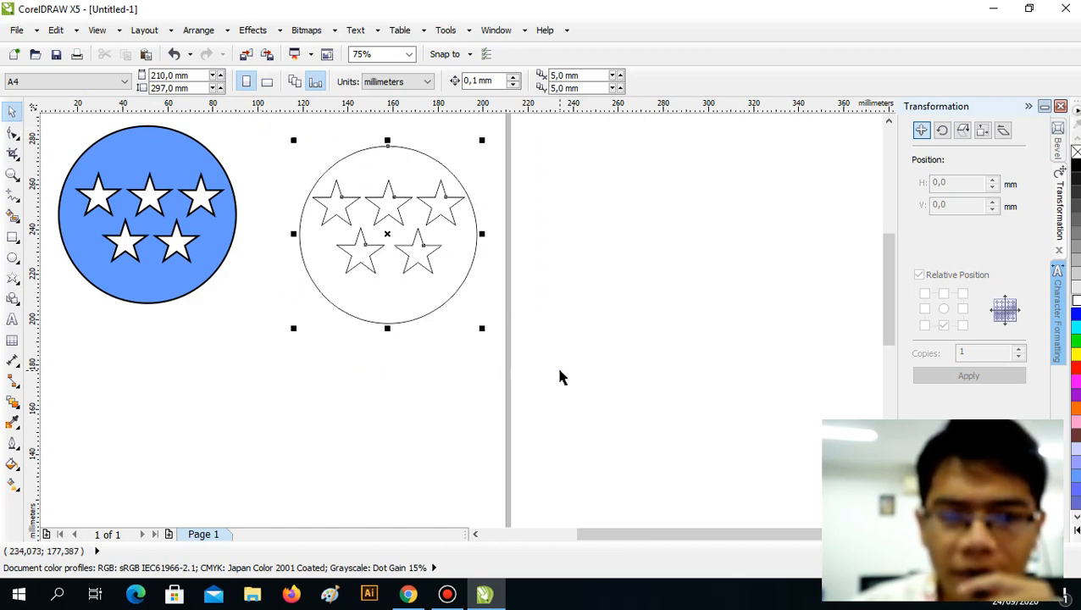
{"action": "left_click", "coordinate": [200, 32]}
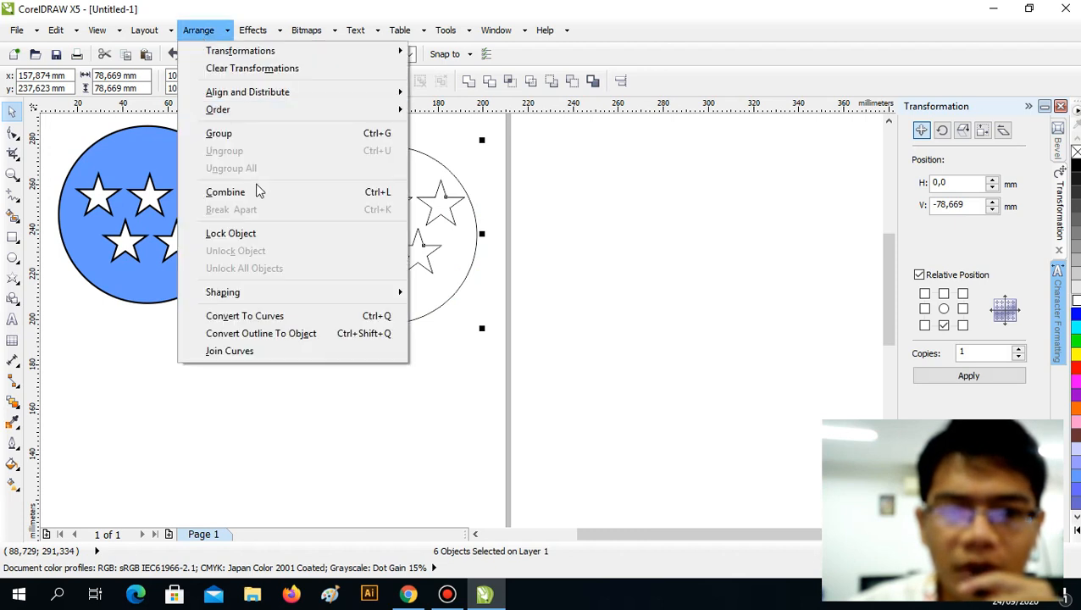
{"action": "left_click", "coordinate": [226, 191]}
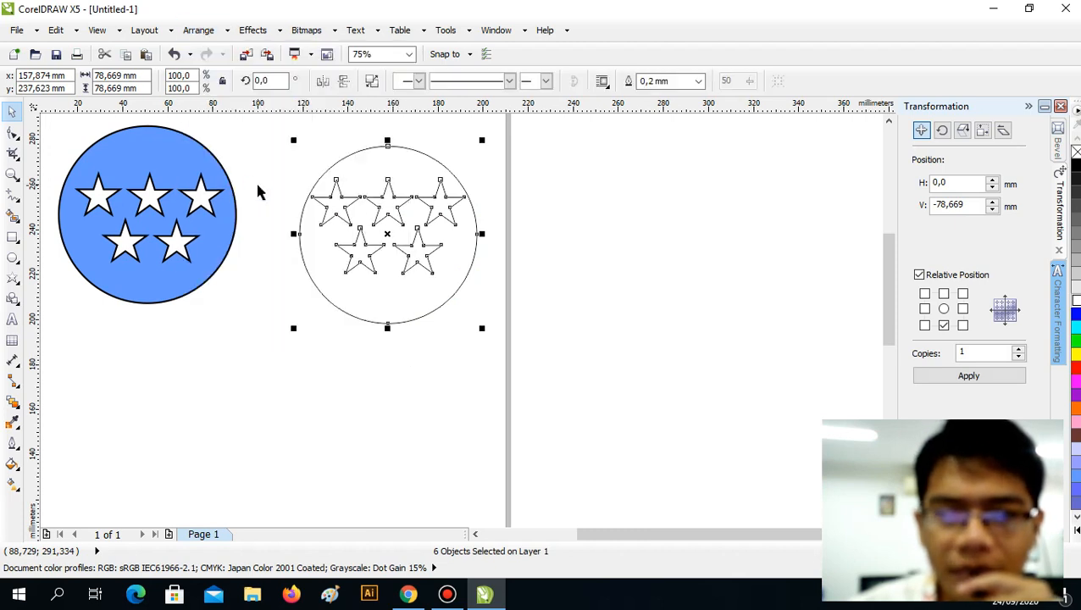
- Move the combined circle with stars slightly up and toward the blue circle
{"action": "left_click", "coordinate": [613, 213]}
{"action": "left_click_drag", "start_coordinate": [428, 192], "coordinate": [382, 186]}
{"action": "left_click", "coordinate": [413, 205]}
{"action": "left_click", "coordinate": [618, 205]}
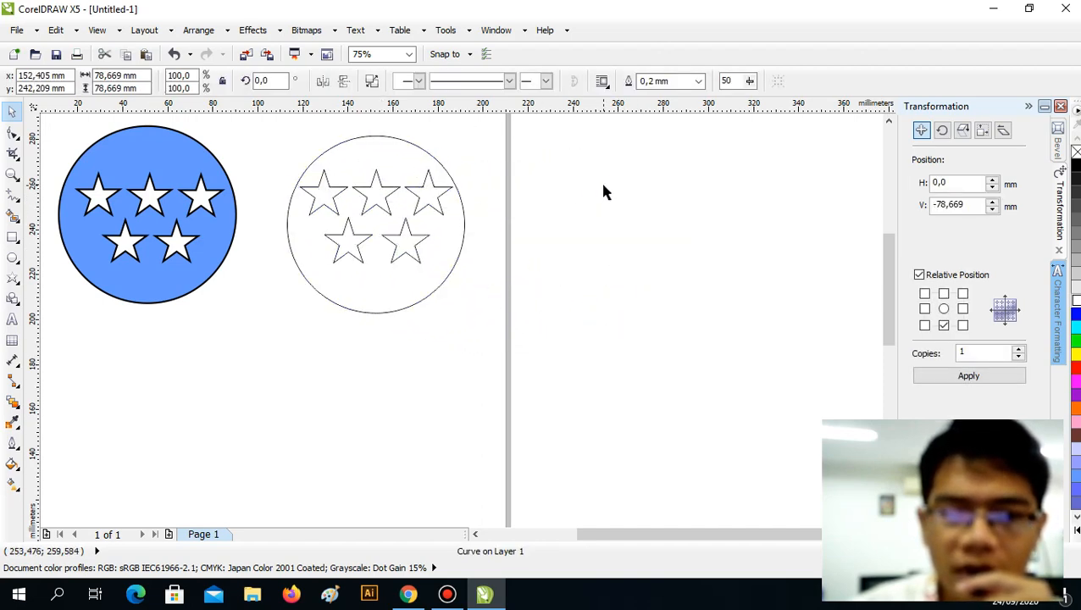
- Fill the combined circle with orange so the five stars appear as cutouts
{"action": "left_click", "coordinate": [415, 174]}
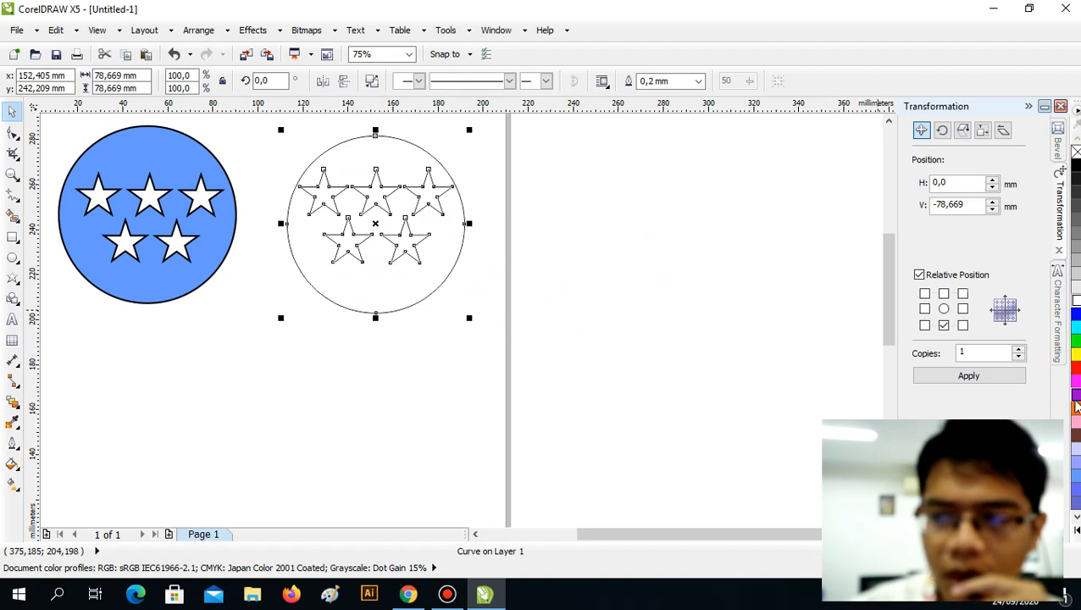
{"action": "left_click", "coordinate": [1076, 408]}
{"action": "left_click", "coordinate": [660, 290]}
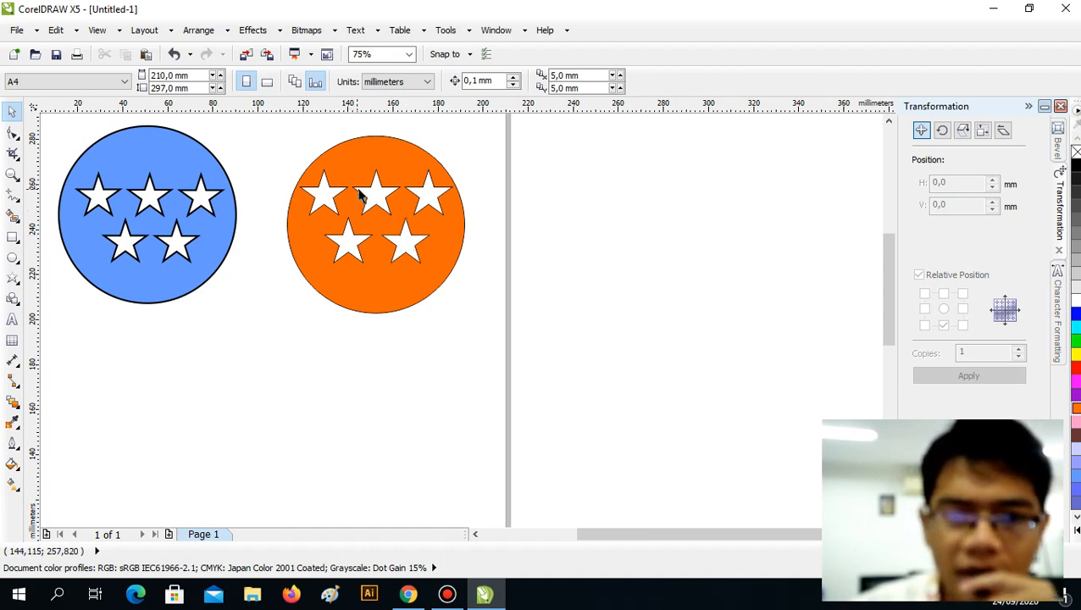
- Set the outline width of the orange circle with star cutouts to 0.75 mm
{"action": "left_click", "coordinate": [376, 150]}
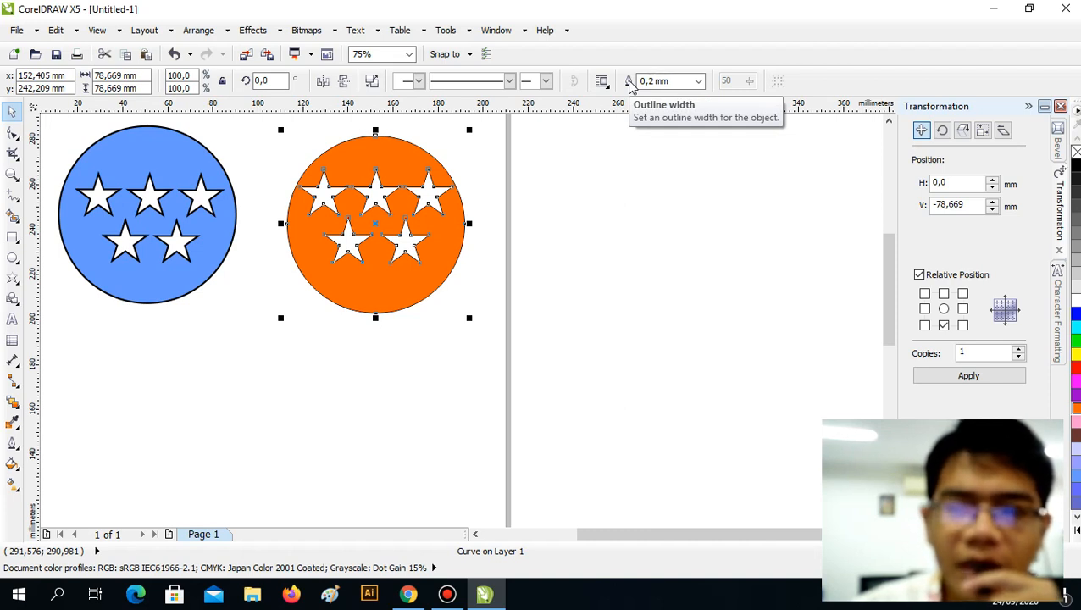
{"action": "left_click", "coordinate": [699, 82]}
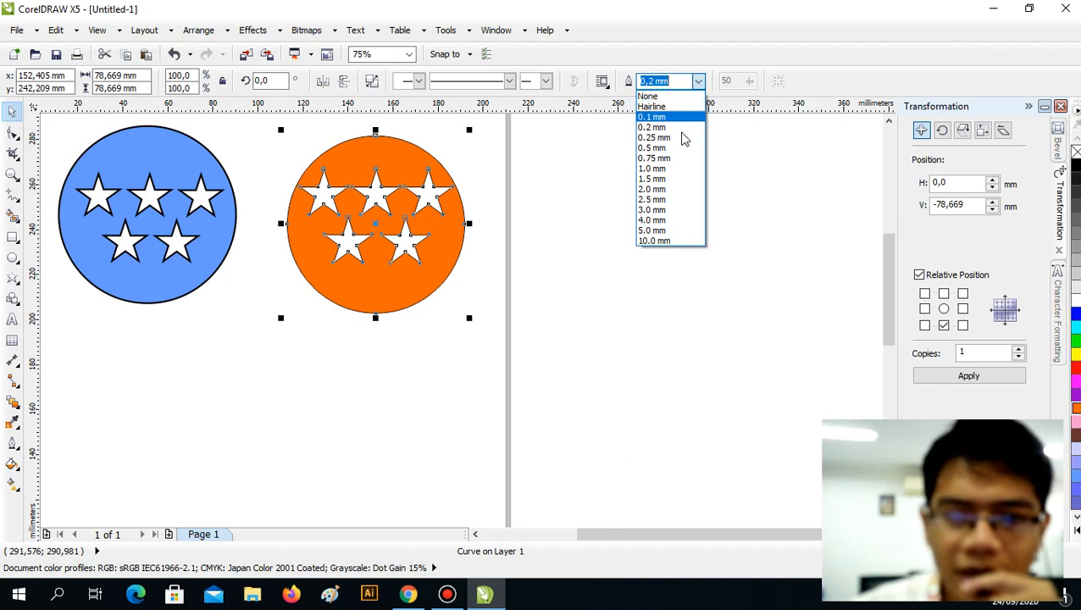
{"action": "left_click", "coordinate": [683, 161]}
{"action": "left_click", "coordinate": [644, 157]}
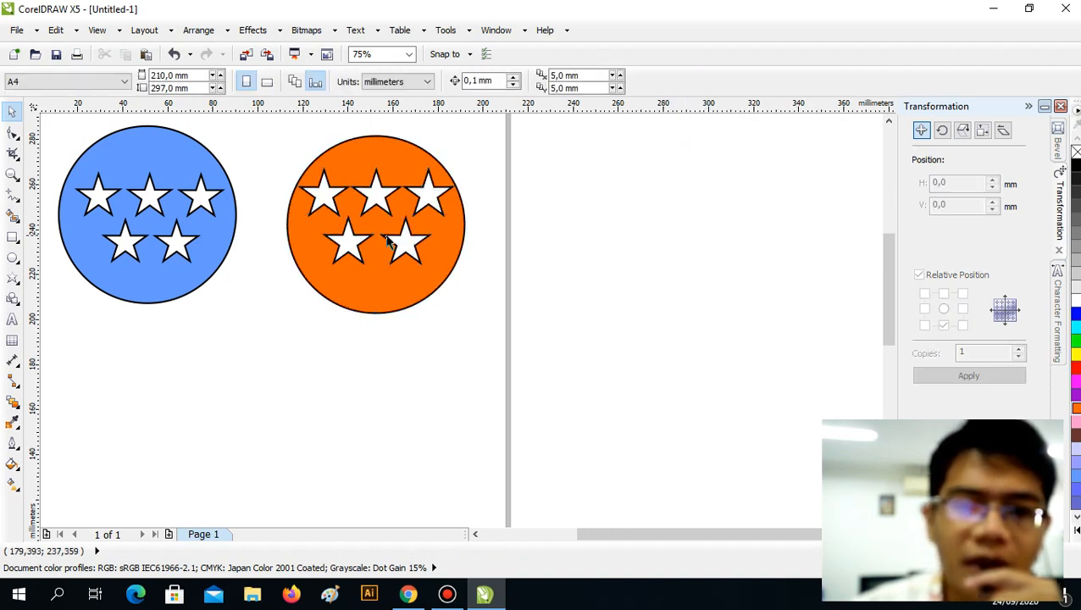
- Try outline widths of 2.0 mm and 4.0 mm on the orange circle with star cutouts
{"action": "left_click", "coordinate": [415, 140]}
{"action": "left_click", "coordinate": [698, 81]}
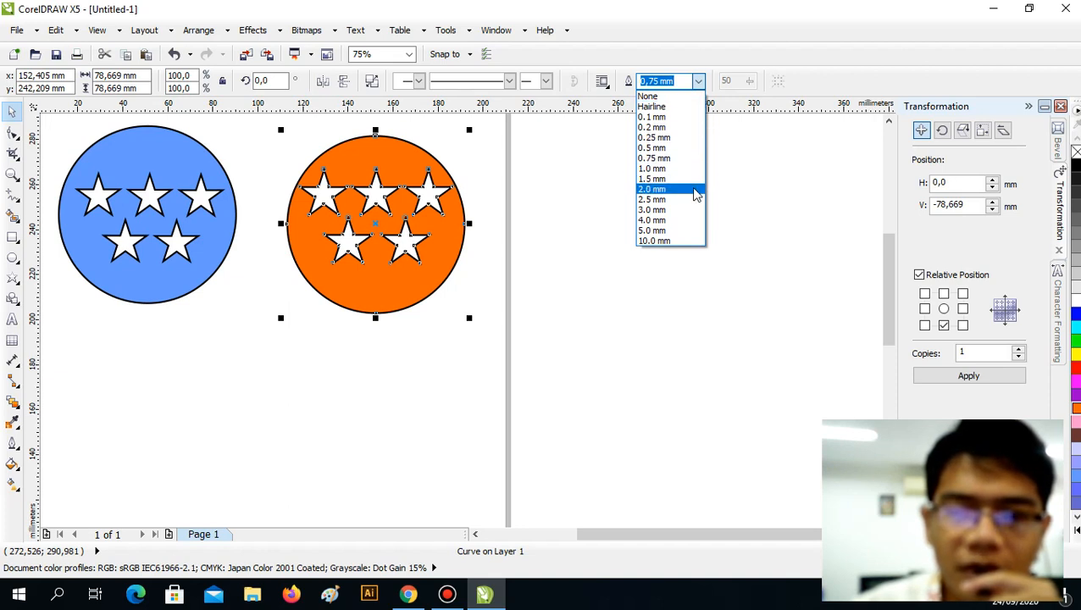
{"action": "left_click", "coordinate": [694, 188]}
{"action": "left_click", "coordinate": [698, 81]}
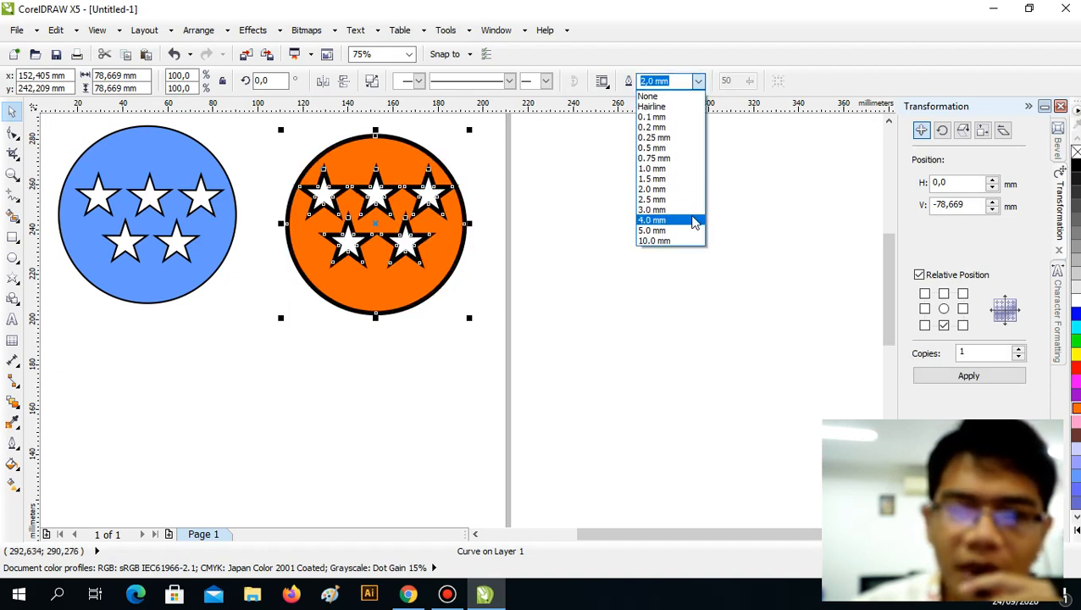
{"action": "left_click", "coordinate": [692, 219]}
{"action": "left_click", "coordinate": [688, 216]}
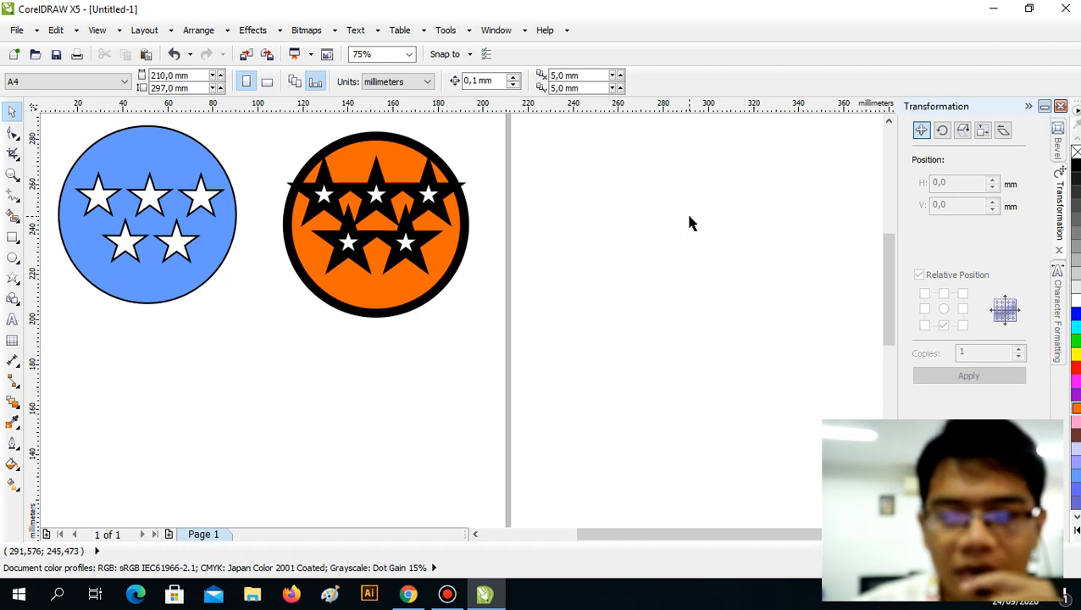
- Return the orange circle's outline width to 0.75 mm
{"action": "left_click", "coordinate": [432, 151]}
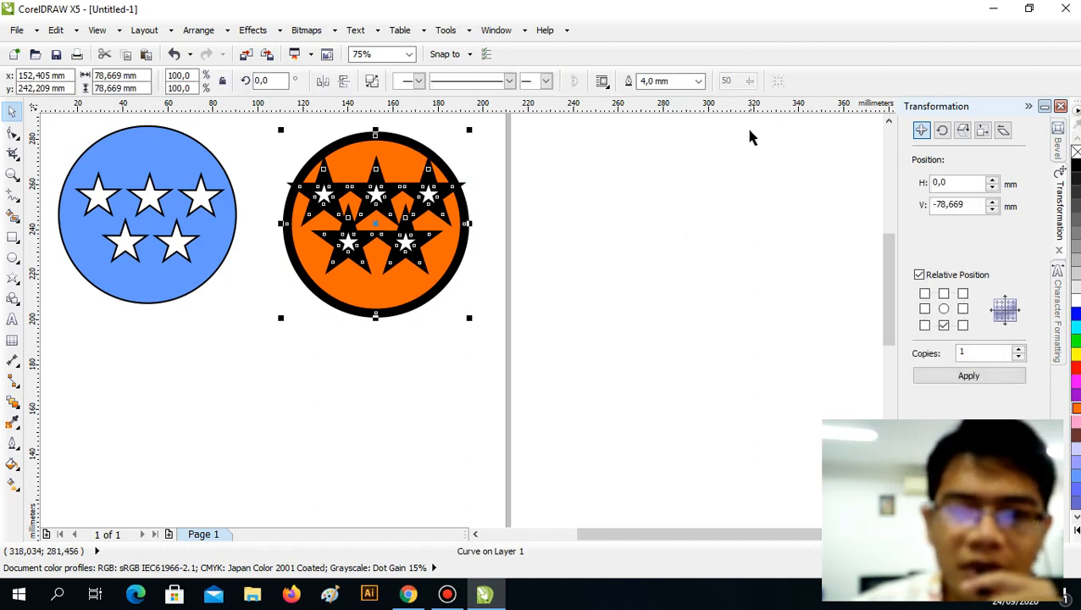
{"action": "left_click", "coordinate": [698, 81]}
{"action": "left_click", "coordinate": [691, 158]}
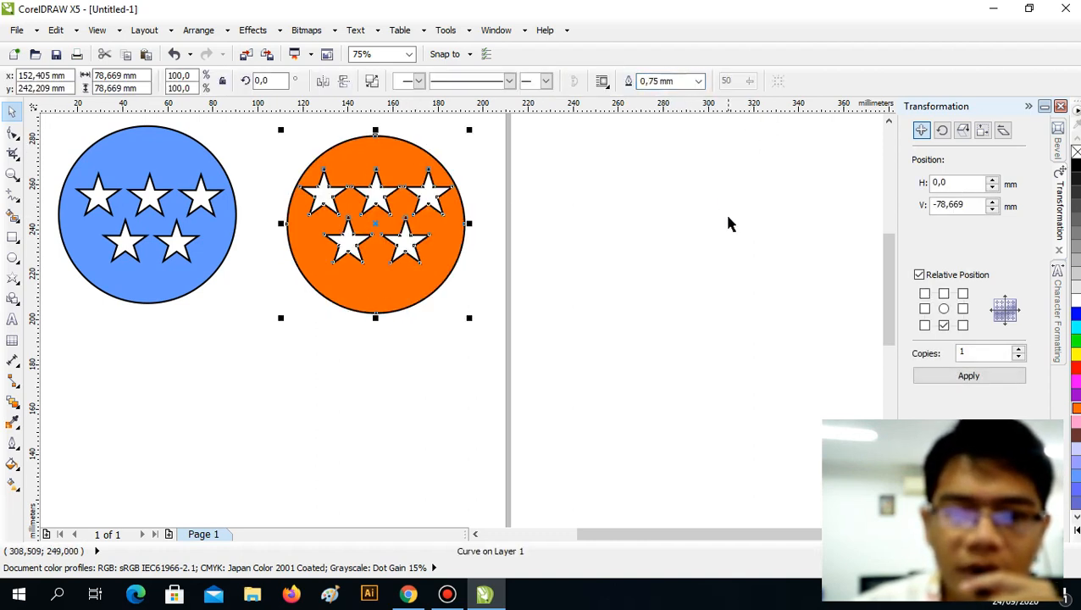
{"action": "left_click", "coordinate": [542, 307]}
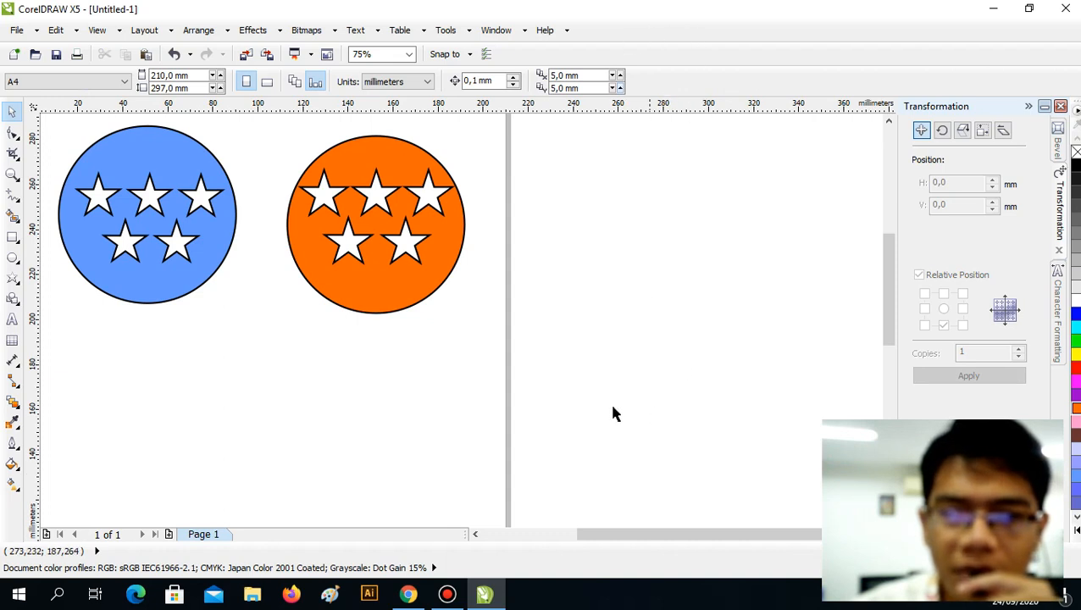
{"action": "left_click", "coordinate": [411, 296]}
{"action": "left_click", "coordinate": [470, 256]}
{"action": "left_click", "coordinate": [439, 250]}
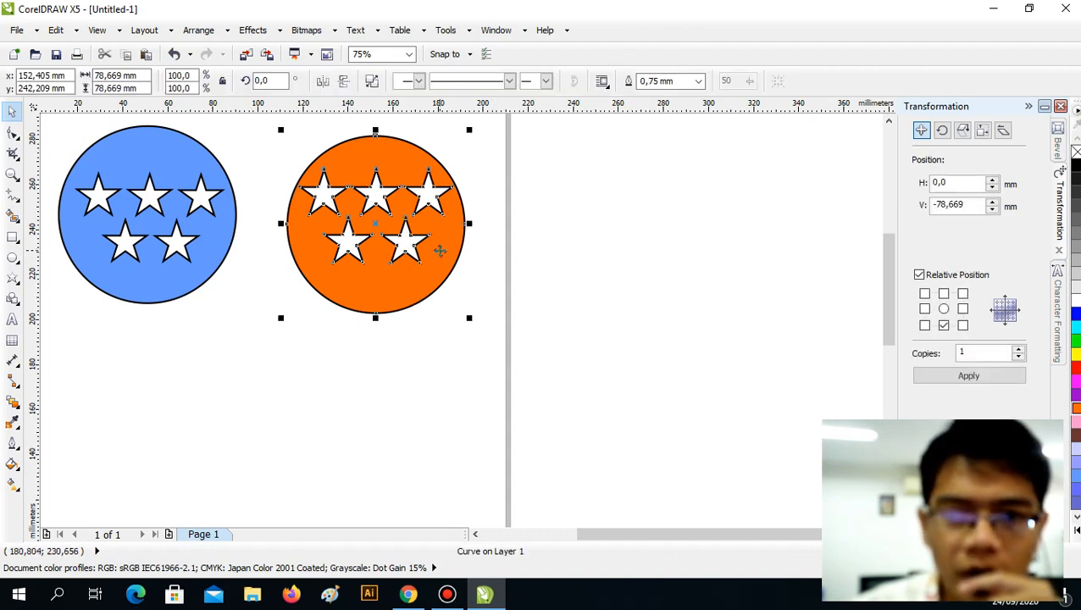
{"action": "left_click", "coordinate": [661, 222]}
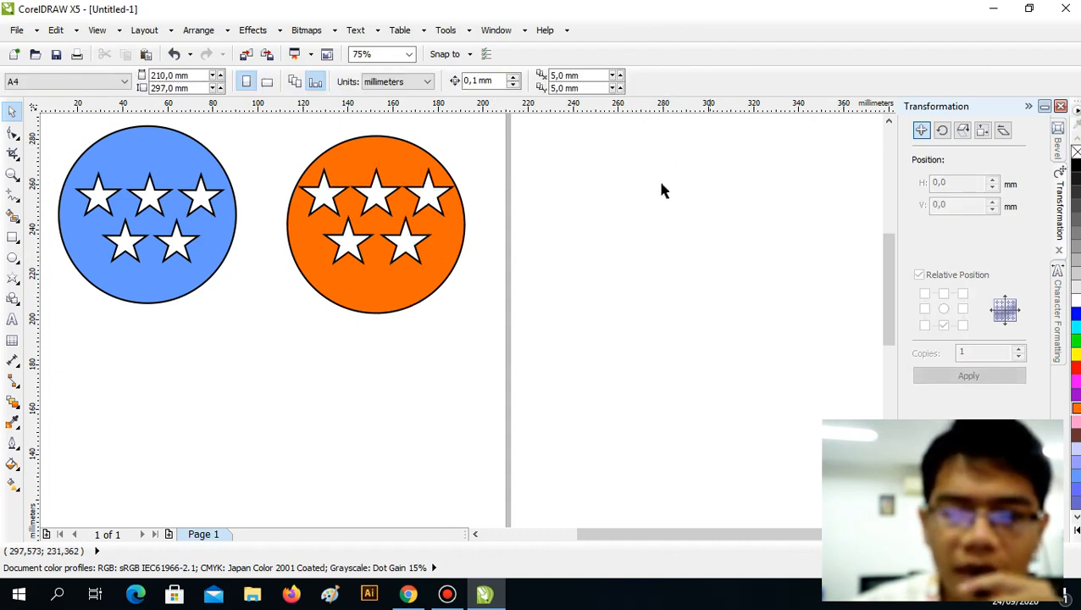
{"action": "left_click", "coordinate": [404, 291]}
{"action": "left_click", "coordinate": [664, 227]}
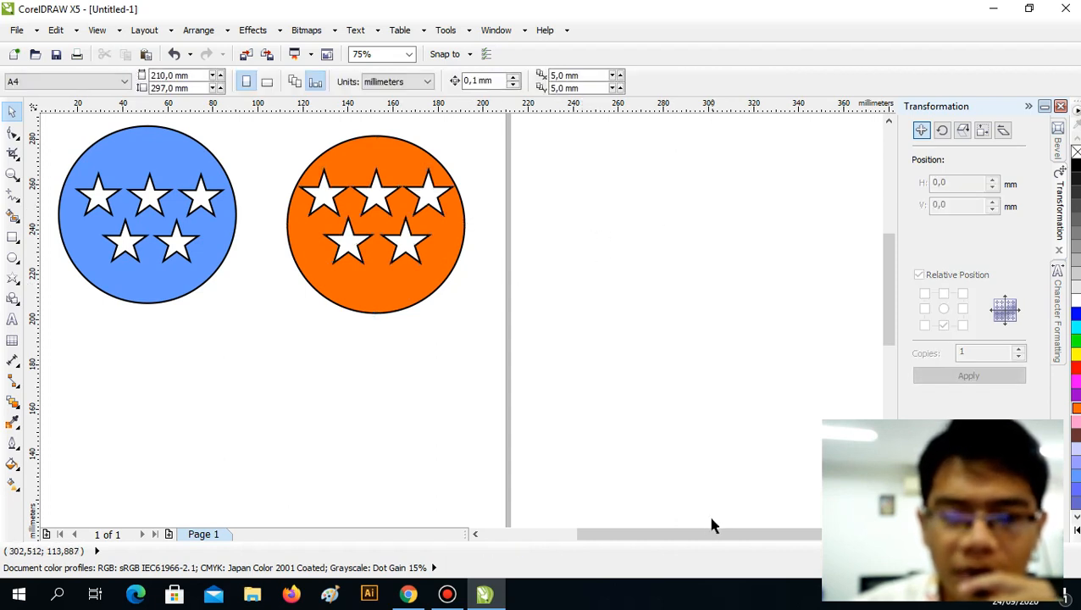
- Duplicate the orange circle with star cutouts and place the copy below the blue circle
{"action": "left_click_drag", "start_coordinate": [709, 535], "coordinate": [695, 536]}
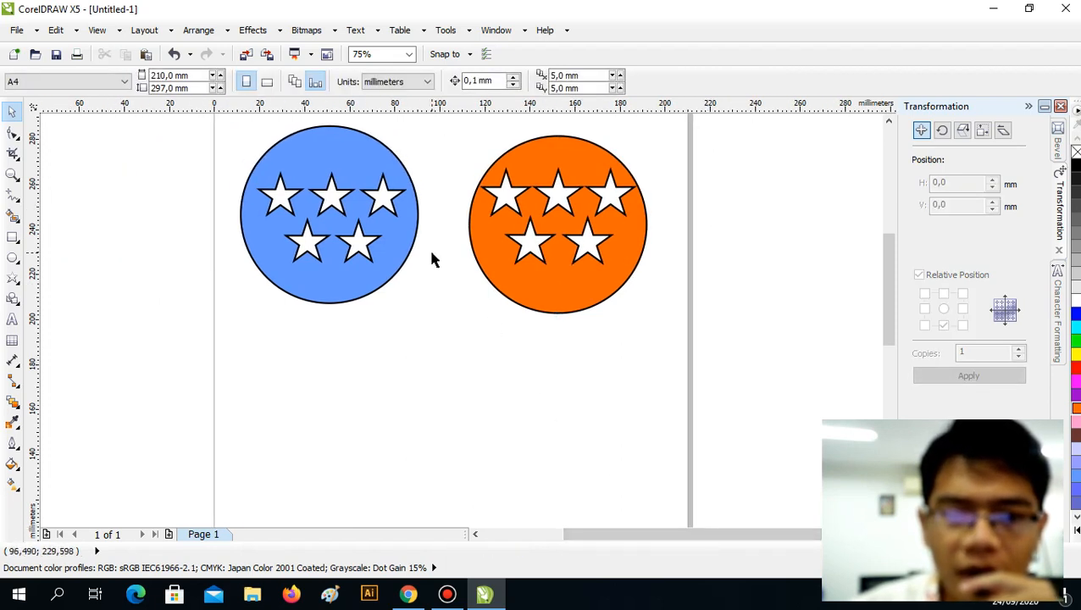
{"action": "key", "text": "F3"}
{"action": "left_click", "coordinate": [388, 255]}
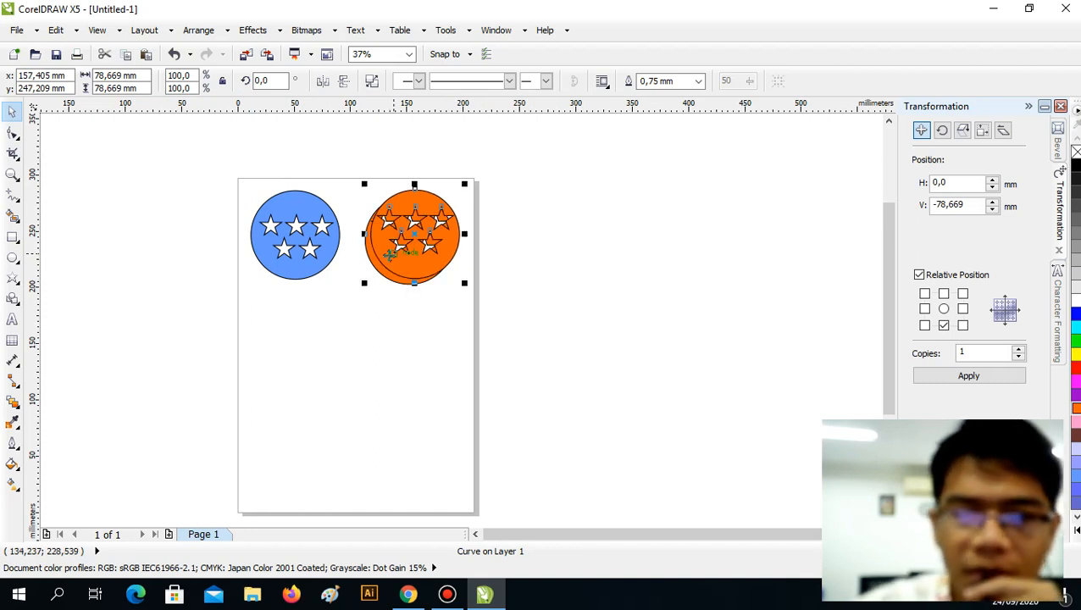
{"action": "left_click_drag", "start_coordinate": [400, 248], "coordinate": [290, 347]}
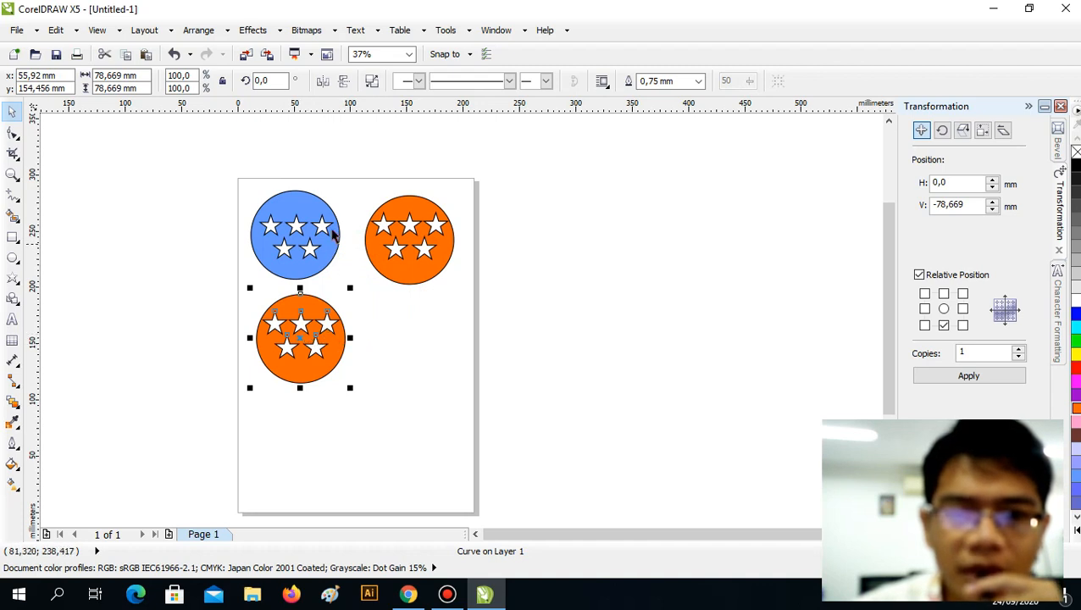
- Mirror the orange copy vertically and move it directly below the original orange circle
{"action": "left_click", "coordinate": [343, 81]}
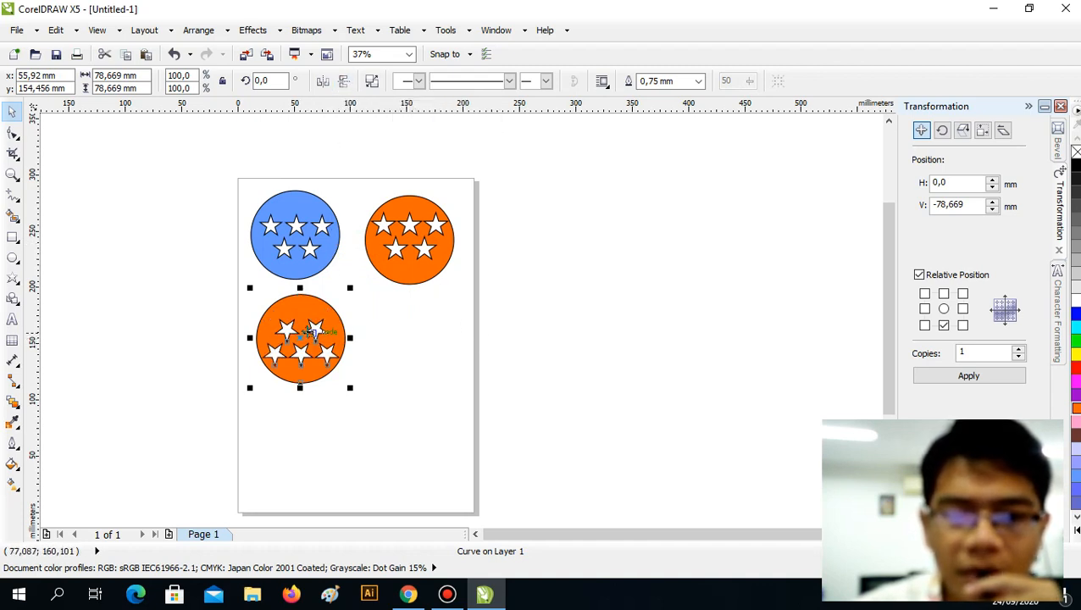
{"action": "left_click_drag", "start_coordinate": [301, 330], "coordinate": [406, 295]}
{"action": "left_click", "coordinate": [509, 310]}
{"action": "scroll", "coordinate": [419, 349], "scroll_direction": "up", "scroll_amount": 2}
{"action": "left_click", "coordinate": [403, 317]}
{"action": "left_click", "coordinate": [544, 250]}
{"action": "scroll", "coordinate": [516, 264], "scroll_direction": "down", "scroll_amount": 2}
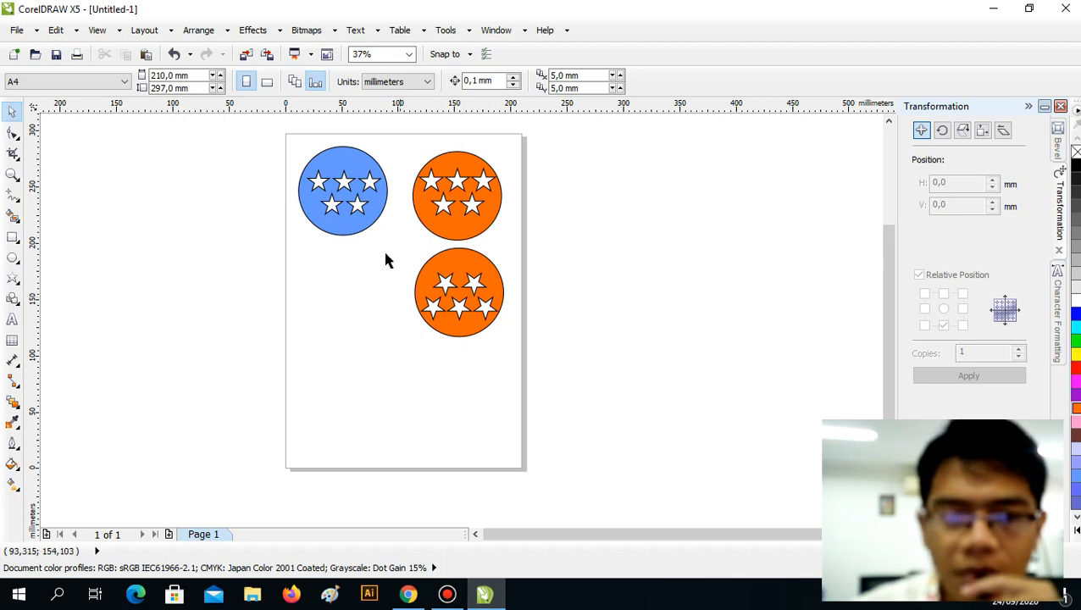
- Start saving the drawing in Documents as a CDR file named with "3abc", the person's name and "bola"
{"action": "left_click", "coordinate": [17, 30]}
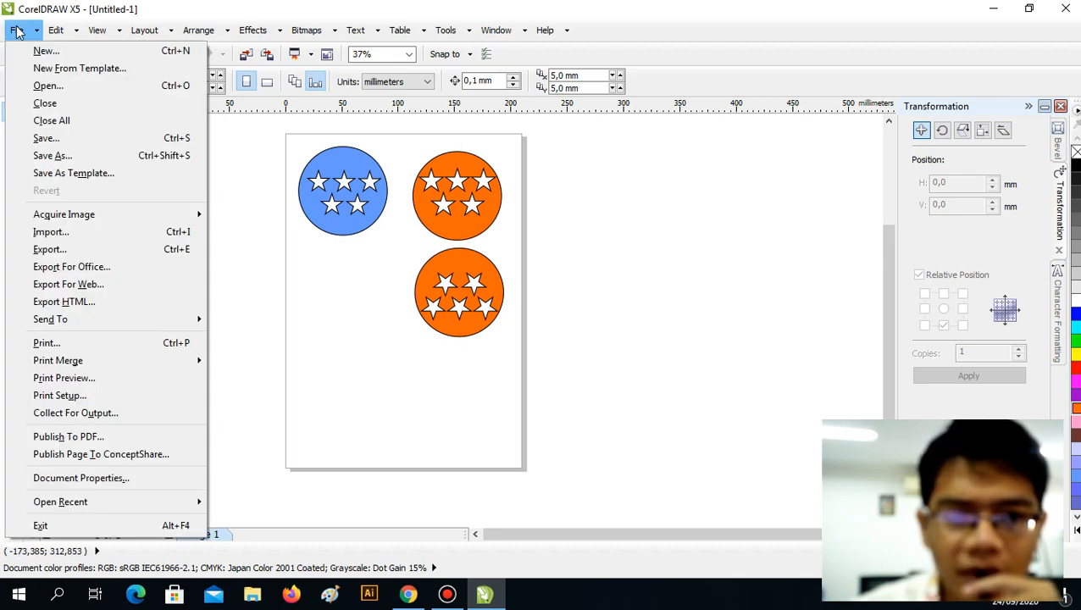
{"action": "left_click", "coordinate": [72, 160]}
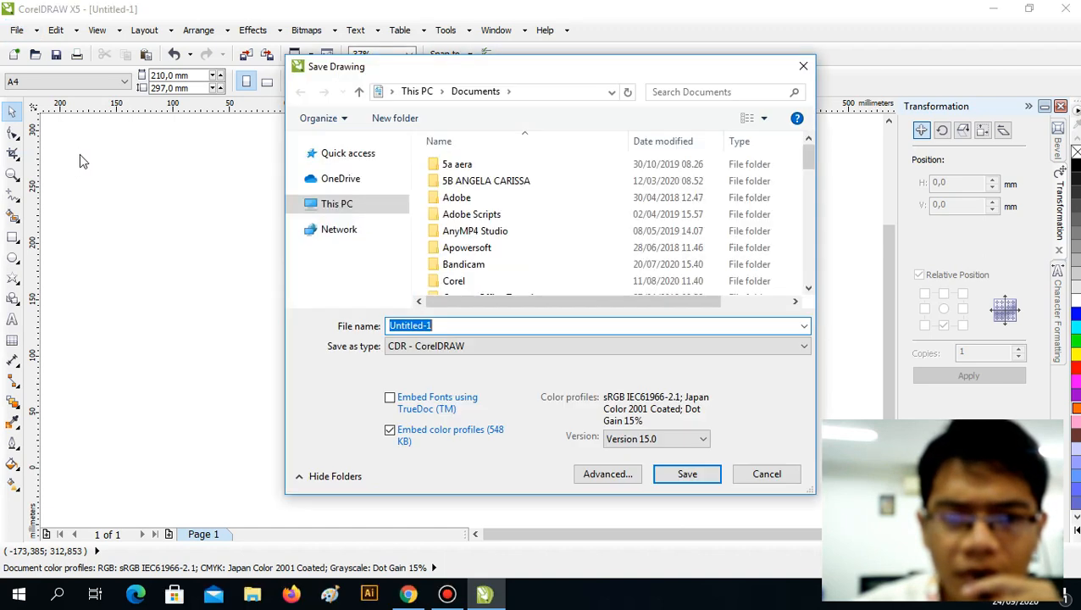
{"action": "left_click", "coordinate": [364, 206]}
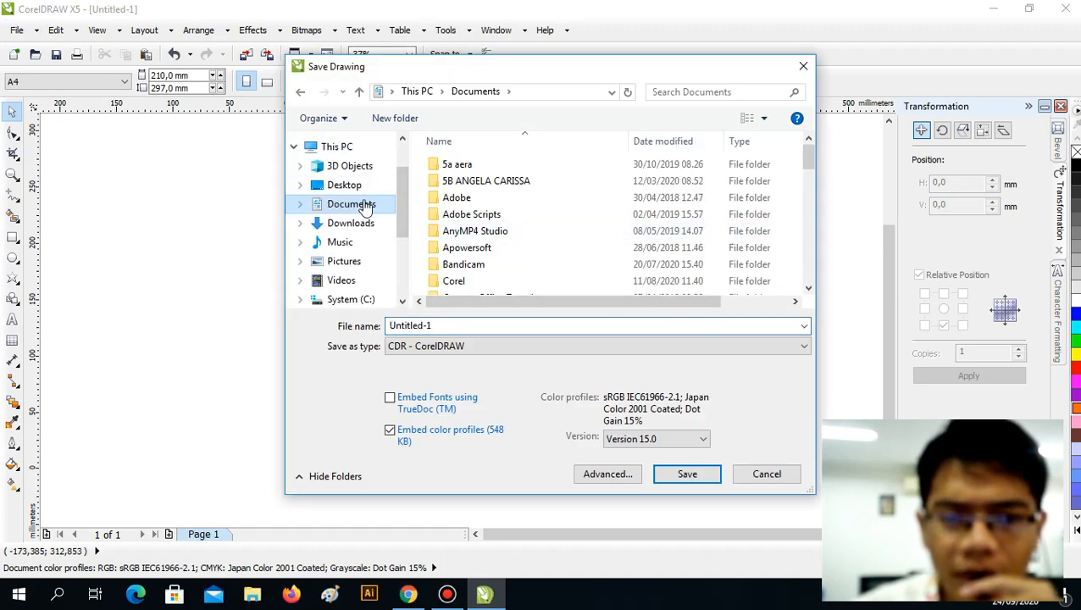
{"action": "left_click", "coordinate": [476, 326]}
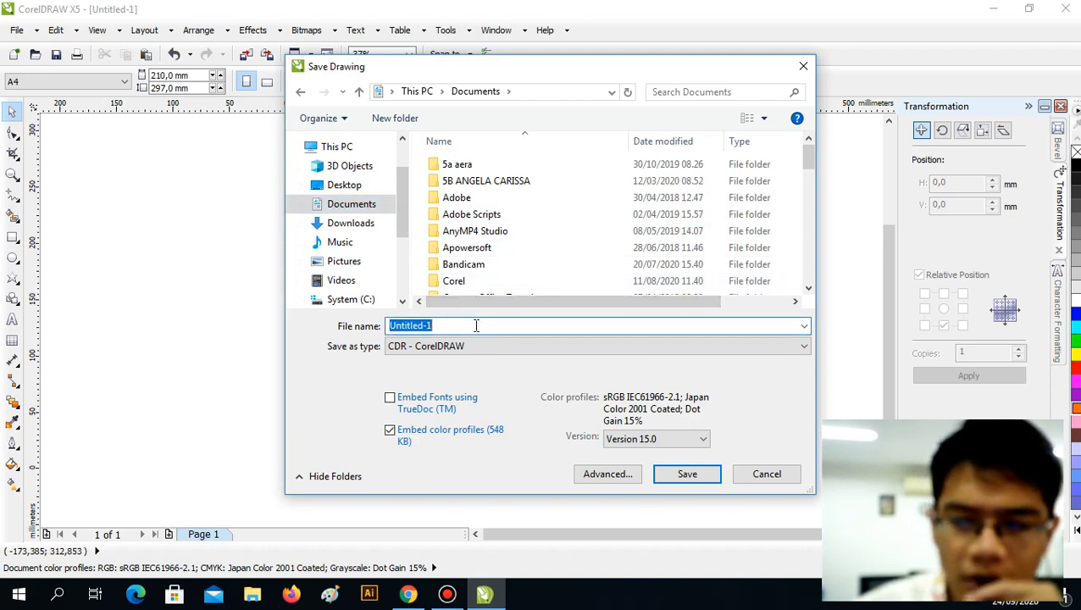
{"action": "type", "text": "3abc"}
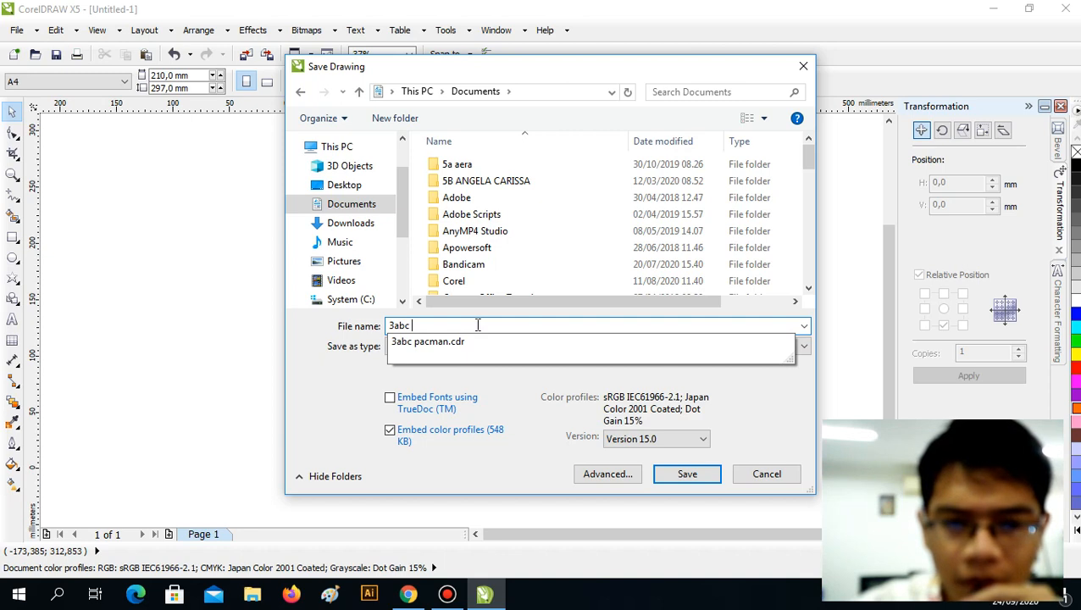
{"action": "type", "text": " rochm"}
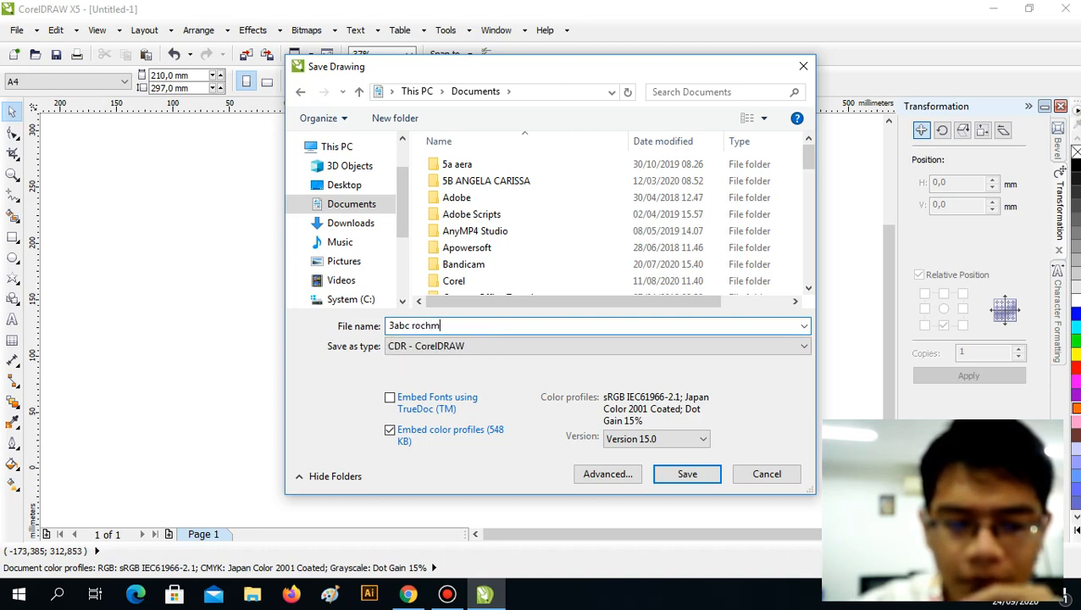
{"action": "type", "text": "an bola"}
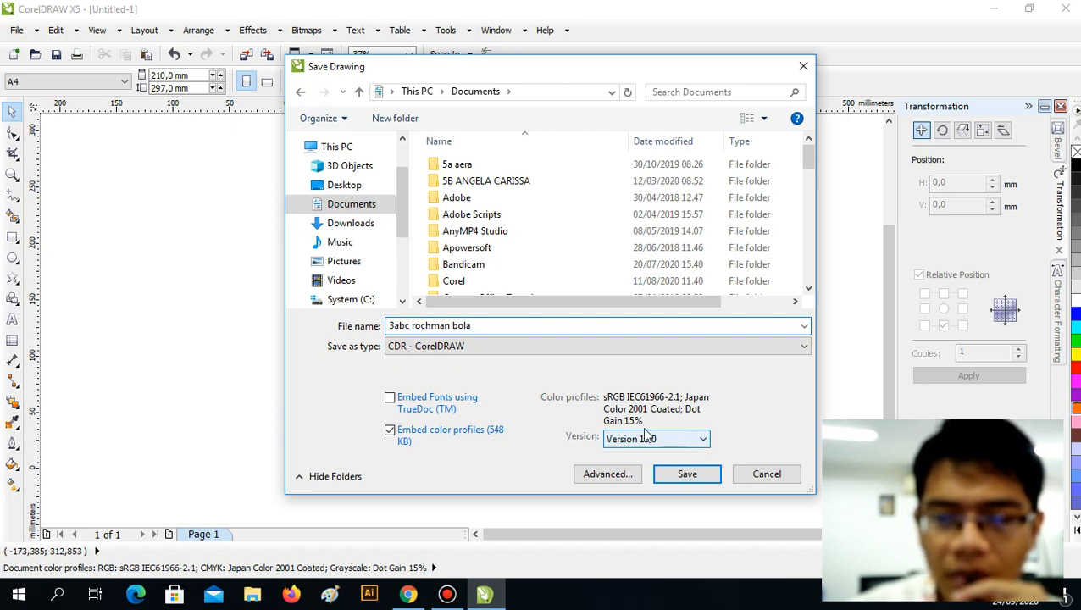
- Choose Version 15.0 as the file version and save the drawing
{"action": "left_click", "coordinate": [703, 441]}
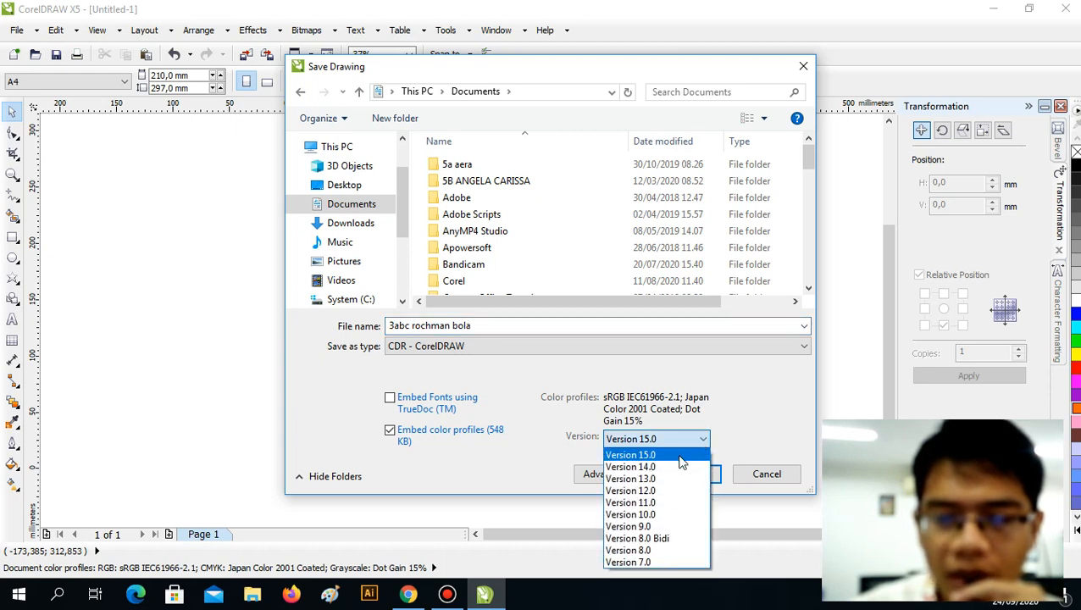
{"action": "left_click", "coordinate": [680, 456]}
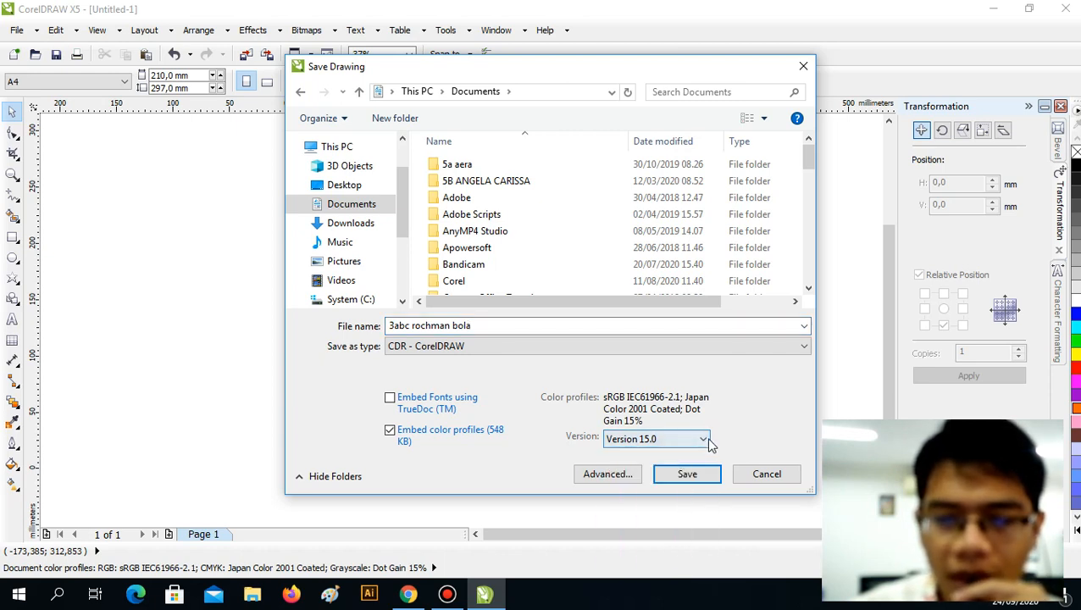
{"action": "left_click", "coordinate": [687, 440]}
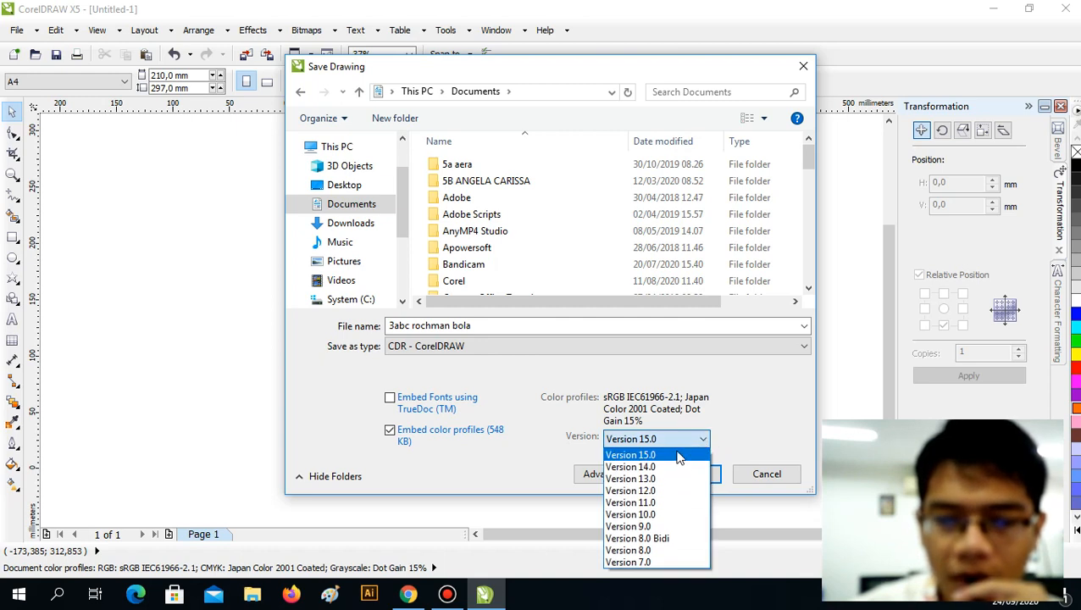
{"action": "left_click", "coordinate": [678, 457]}
{"action": "left_click", "coordinate": [705, 440]}
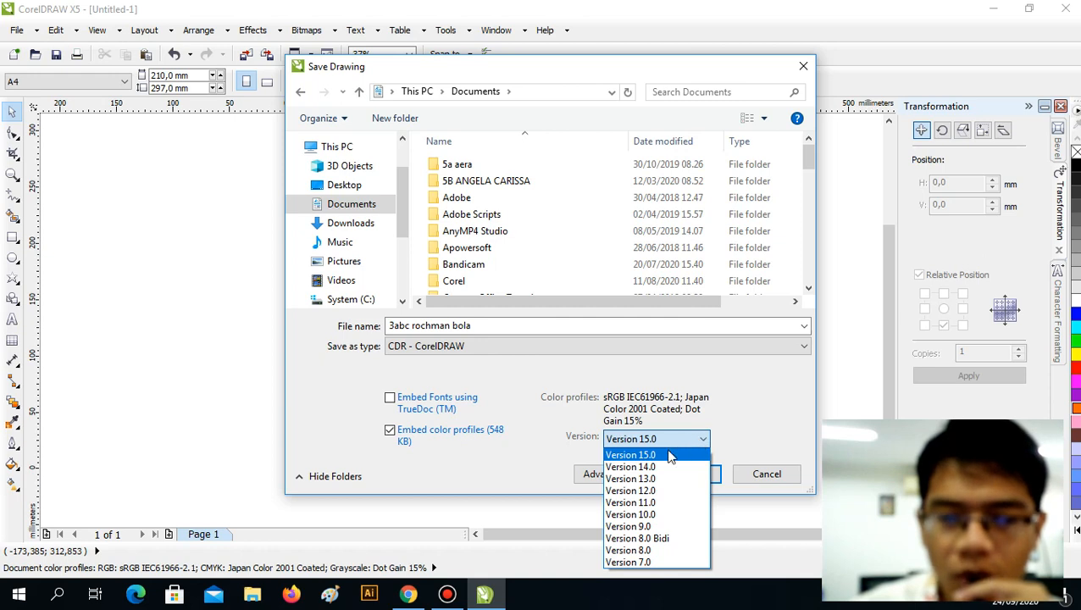
{"action": "left_click", "coordinate": [671, 457]}
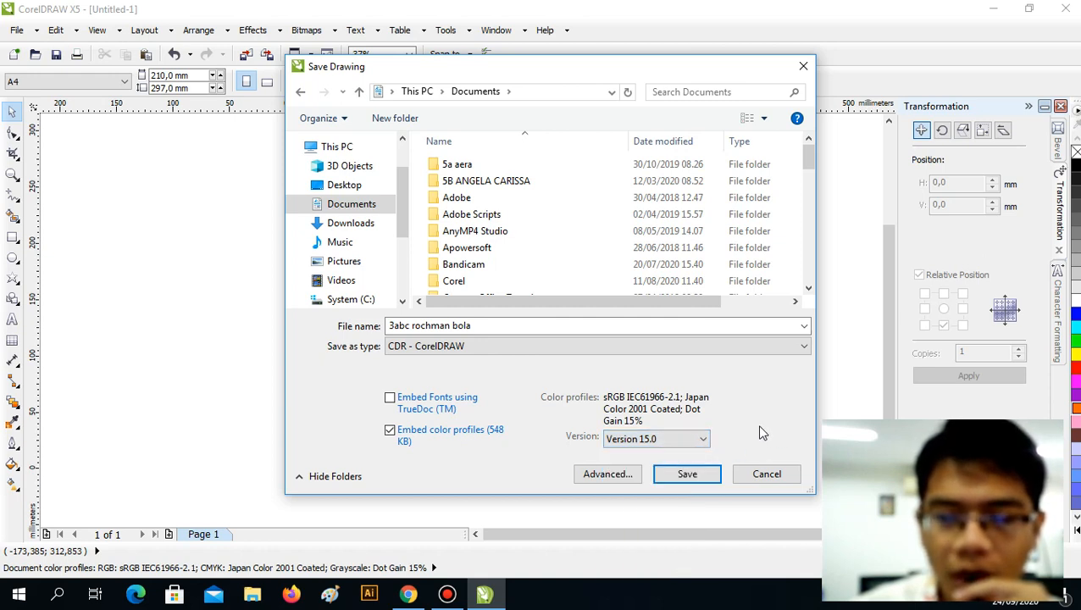
{"action": "left_click", "coordinate": [690, 475]}
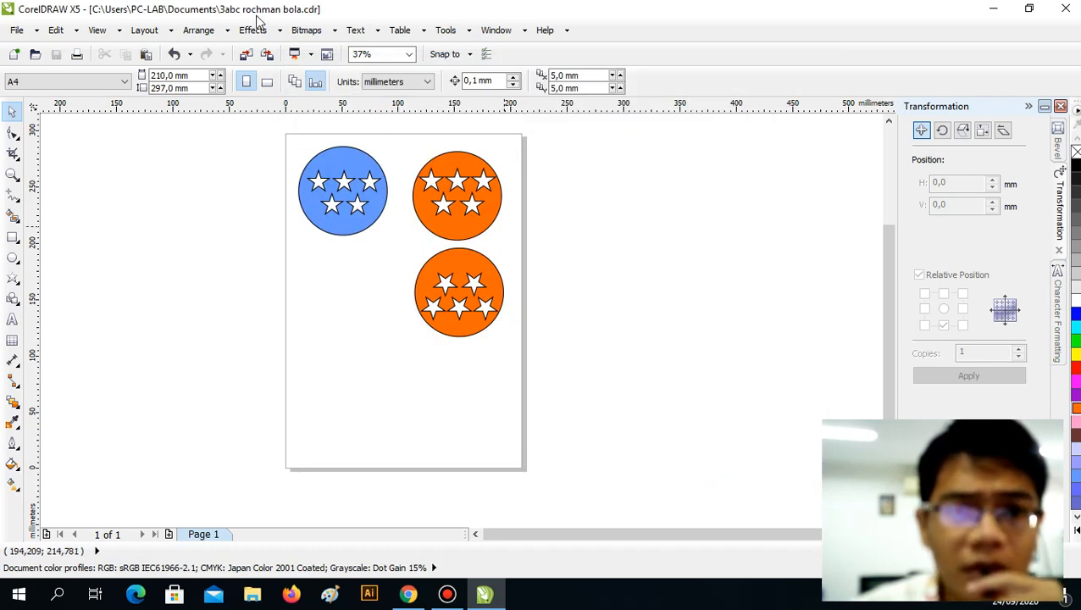
- Switch to File Explorer and locate the saved "bola" drawing in the Documents folder
{"action": "left_click", "coordinate": [253, 596]}
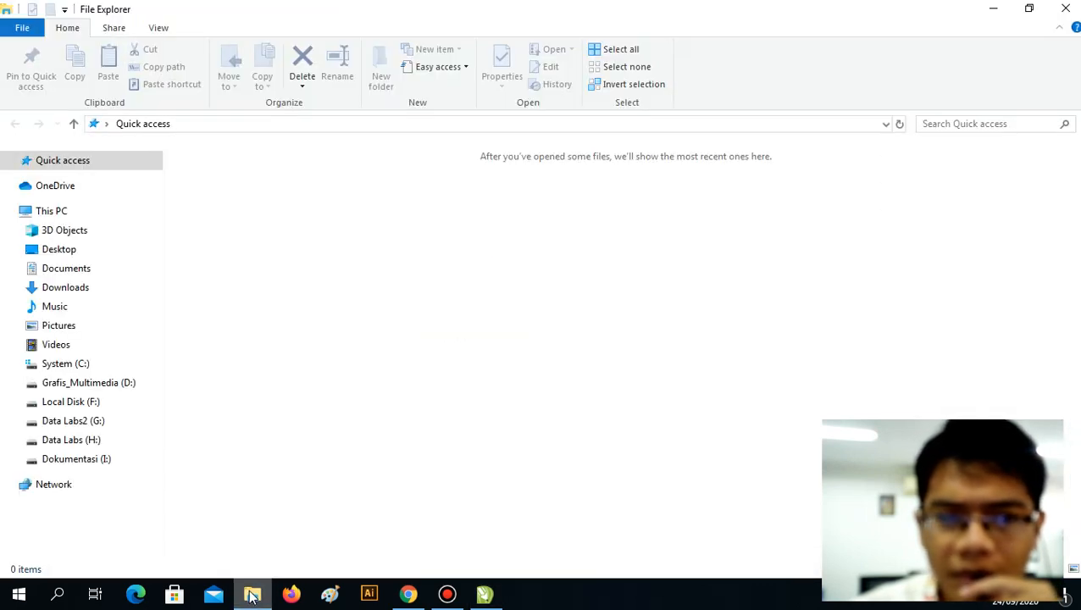
{"action": "left_click", "coordinate": [102, 269]}
{"action": "left_click", "coordinate": [274, 255]}
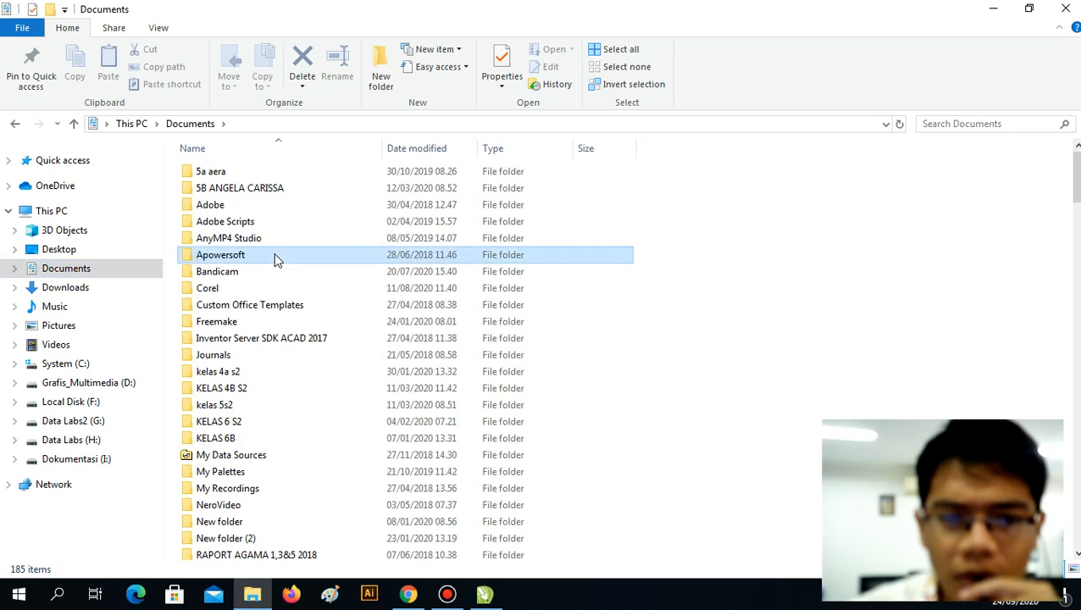
{"action": "key", "text": "3"}
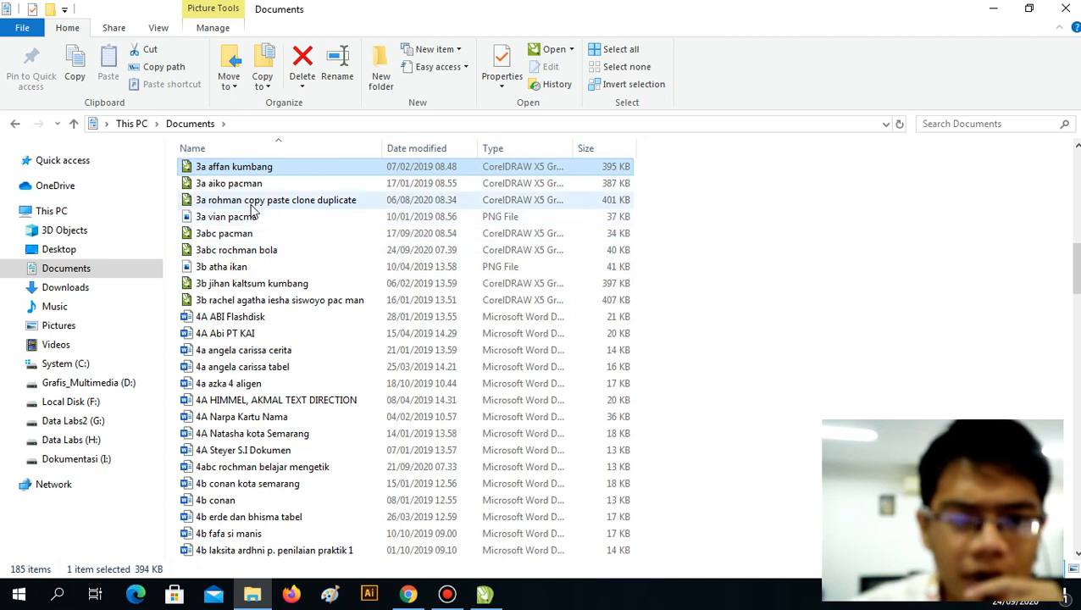
{"action": "left_click", "coordinate": [239, 253]}
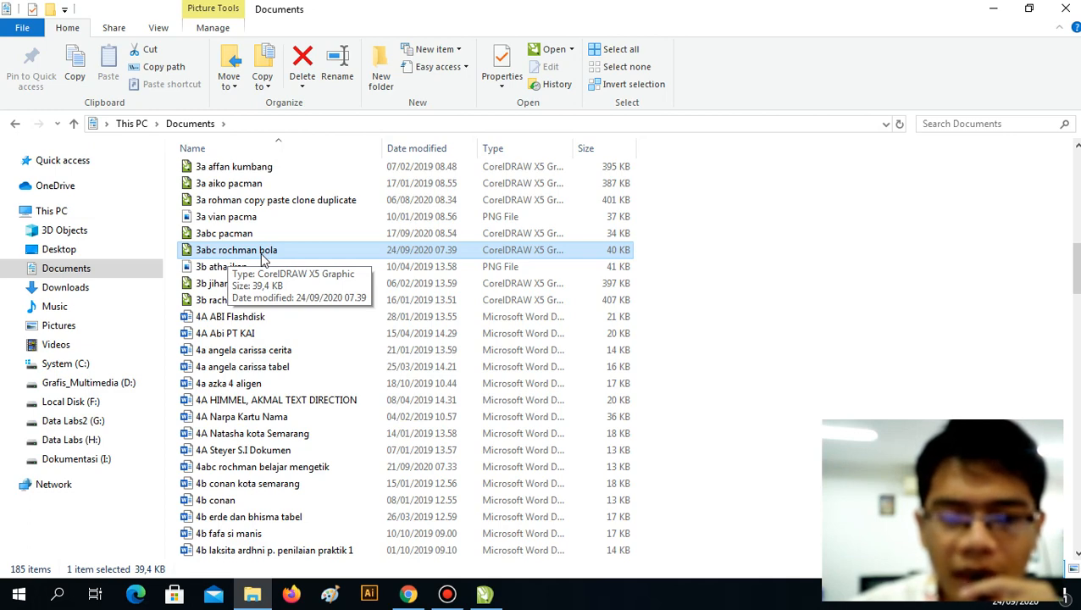
- Switch back to CorelDRAW and add the artistic text "tugaspraktek combine" on the page below the circles
{"action": "left_click", "coordinate": [482, 589]}
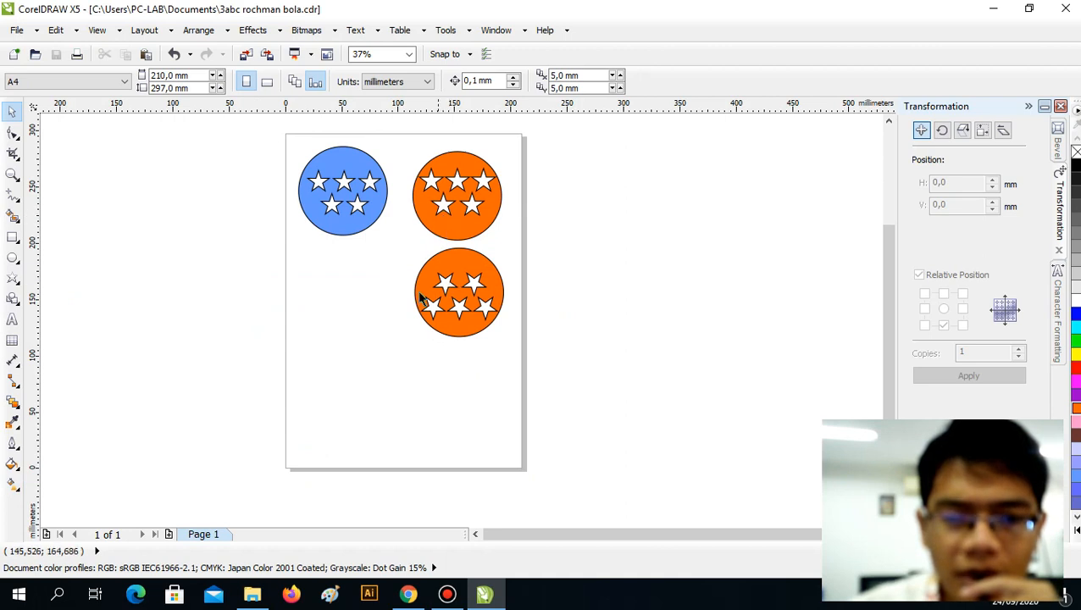
{"action": "left_click", "coordinate": [12, 318]}
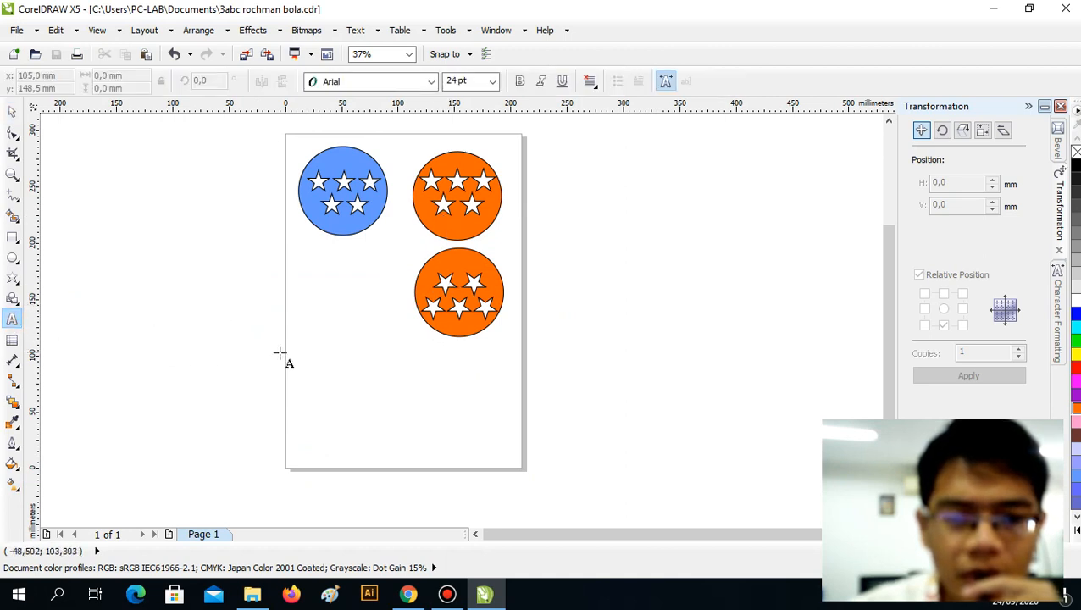
{"action": "left_click", "coordinate": [336, 355]}
{"action": "type", "text": "tug"}
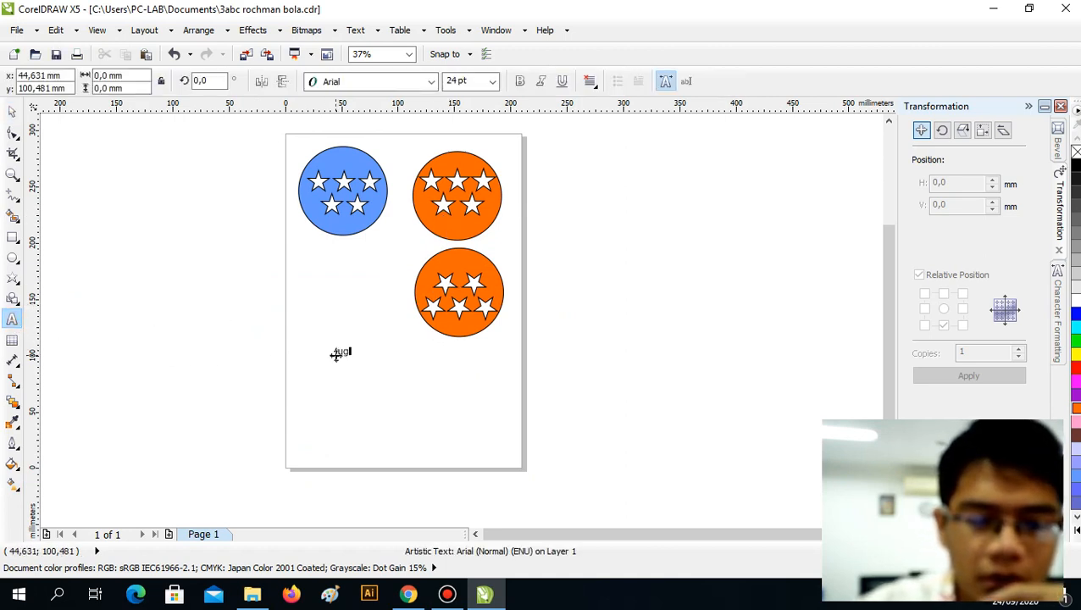
{"action": "type", "text": "as"}
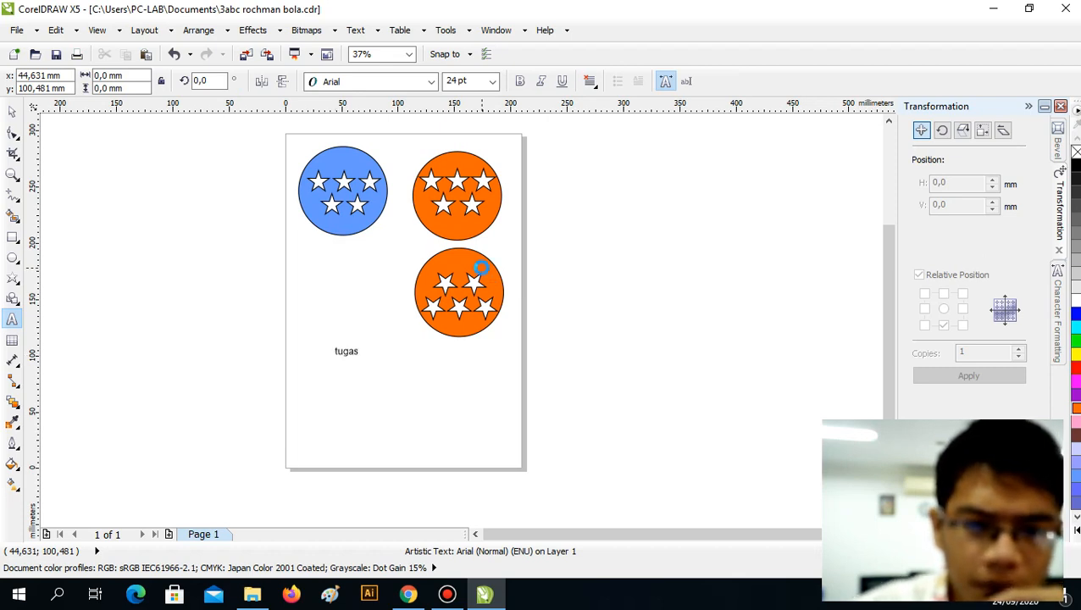
{"action": "type", "text": "p"}
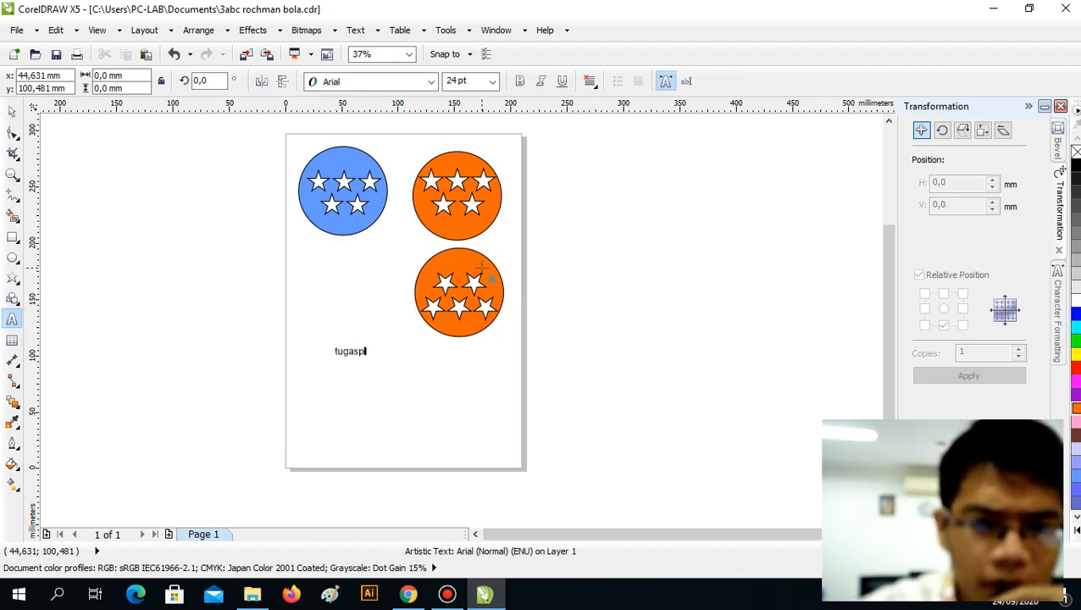
{"action": "type", "text": "er"}
{"action": "key", "text": "BackSpace"}
{"action": "key", "text": "BackSpace"}
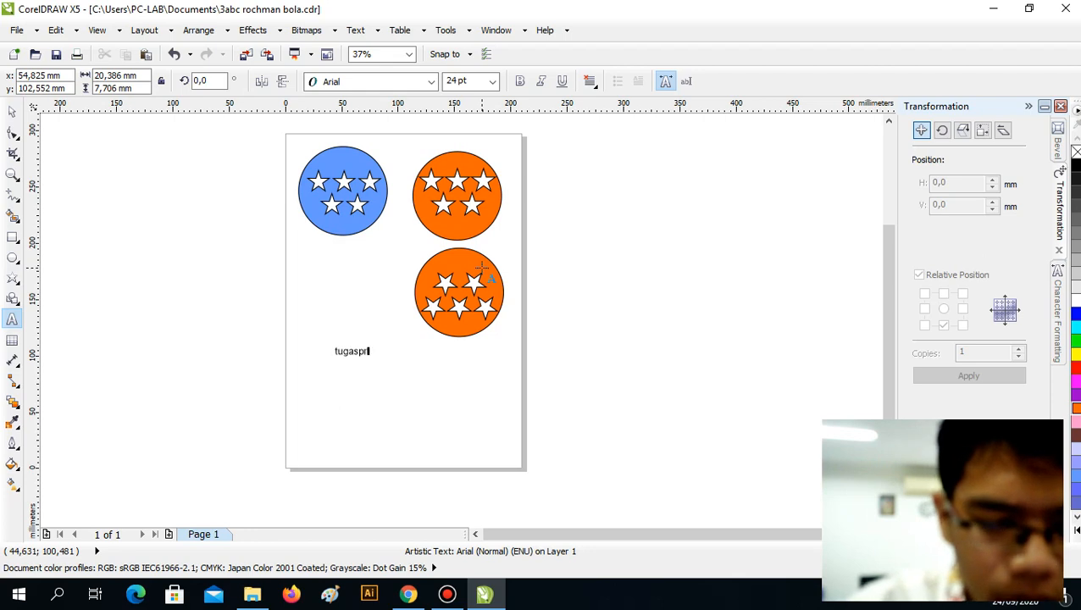
{"action": "type", "text": "rakte"}
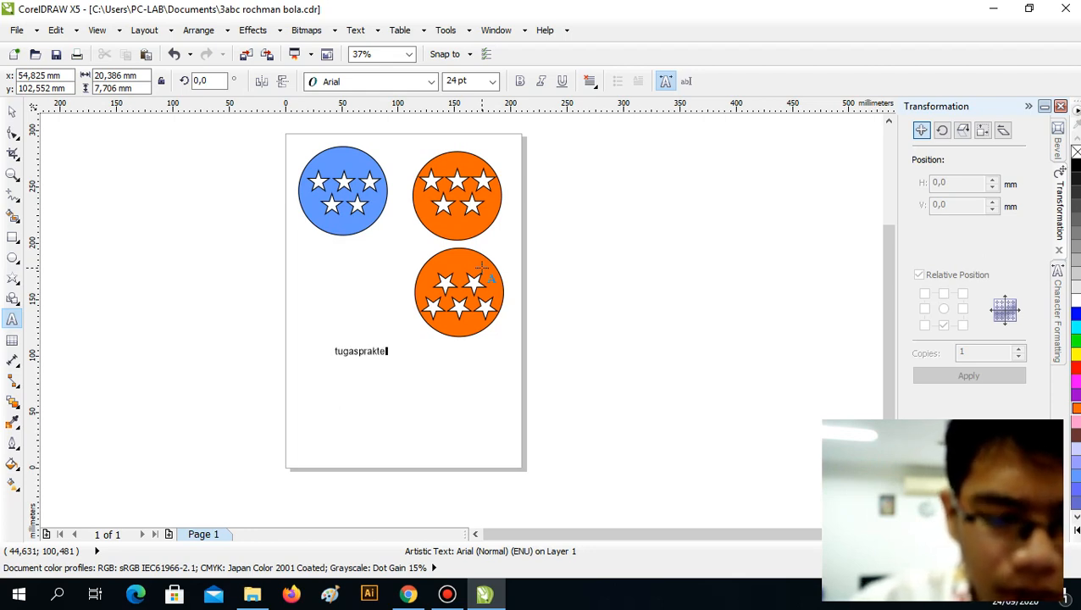
{"action": "type", "text": "k combine"}
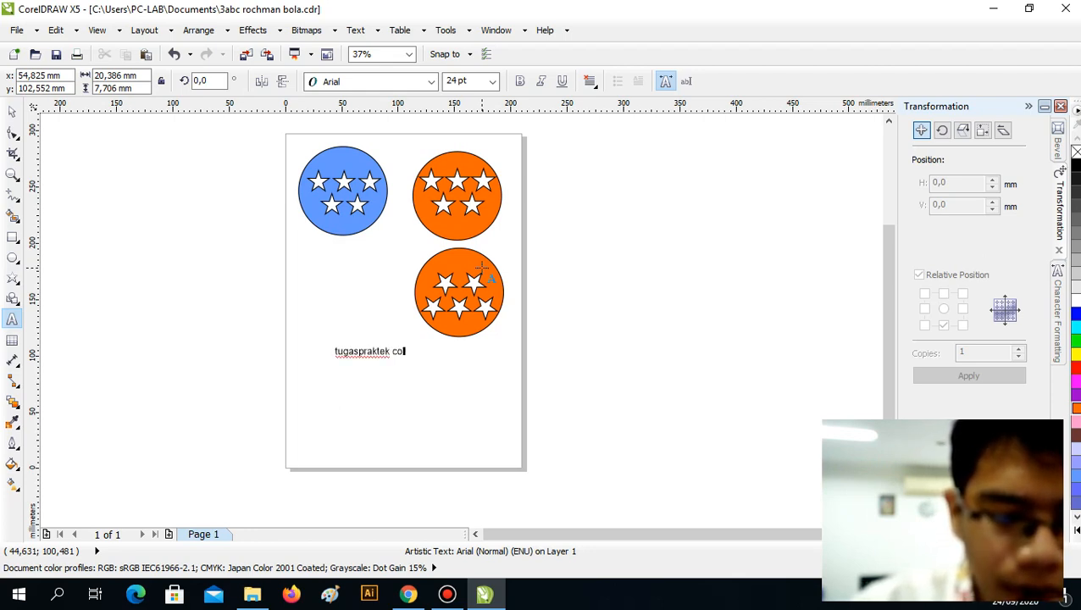
- Enlarge the text below the circles to about 170 mm wide and insert a space between "tugas" and "praktek"
{"action": "left_click", "coordinate": [12, 111]}
{"action": "left_click_drag", "start_coordinate": [432, 364], "coordinate": [380, 359]}
{"action": "double_click", "coordinate": [365, 358]}
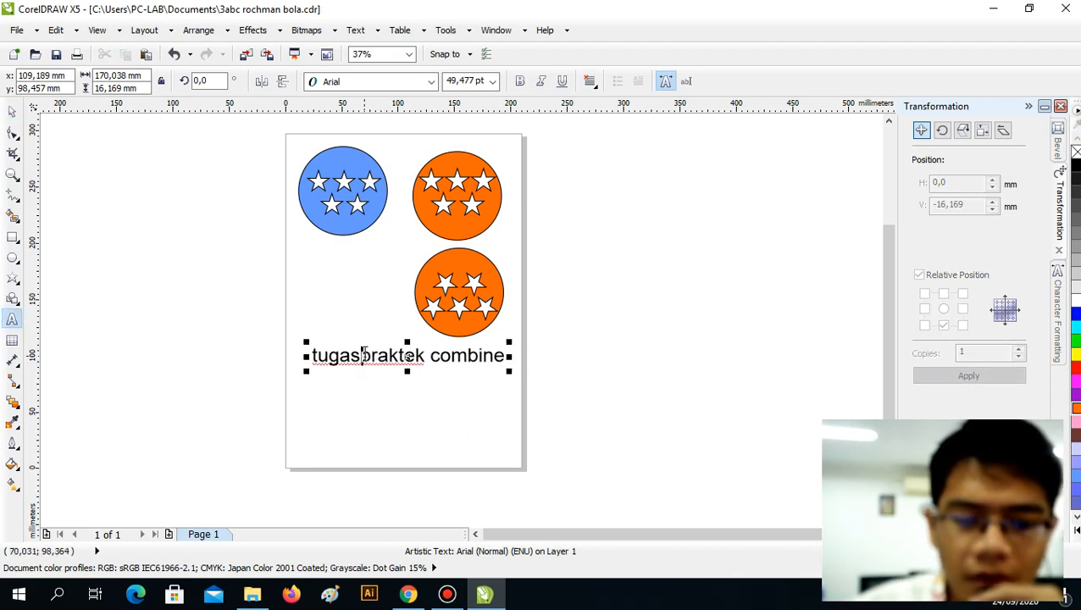
{"action": "left_click", "coordinate": [12, 113]}
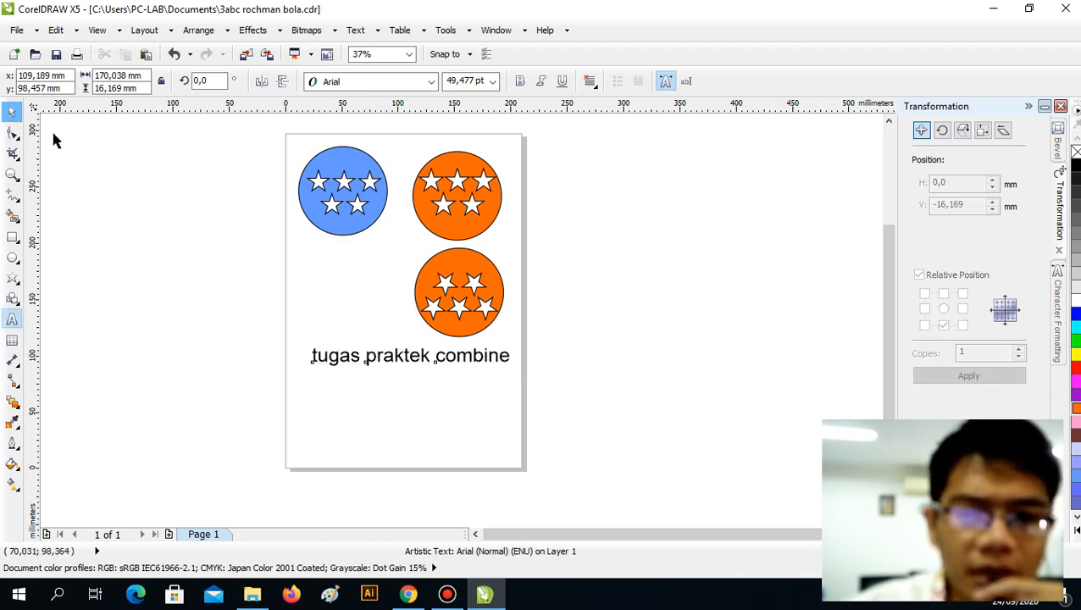
{"action": "left_click", "coordinate": [54, 135]}
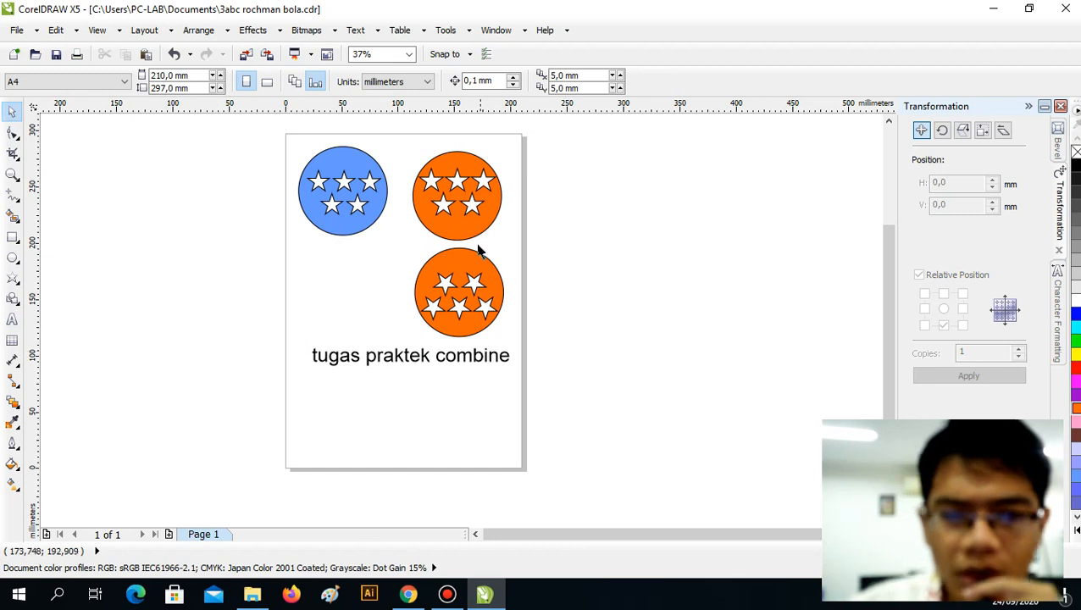